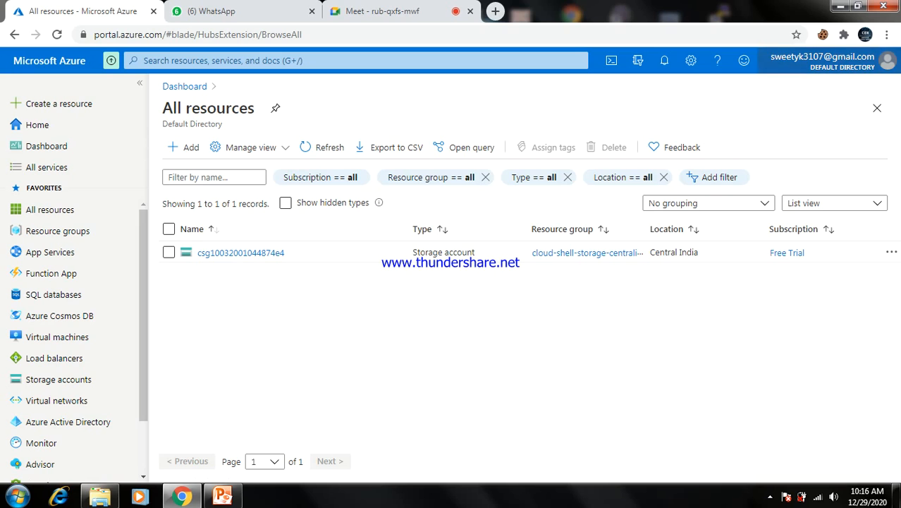
Check the account menu, then return to the portal Home page
{"action": "left_click", "coordinate": [822, 62]}
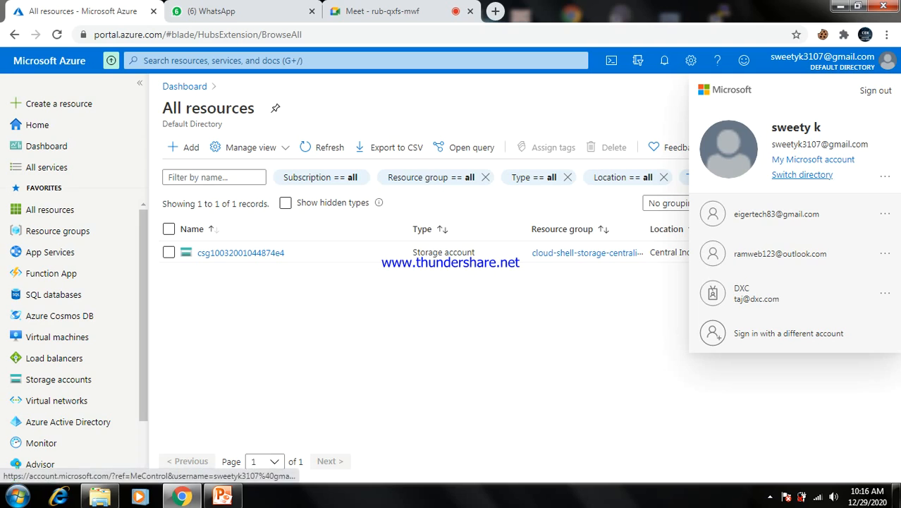
{"action": "left_click", "coordinate": [822, 61]}
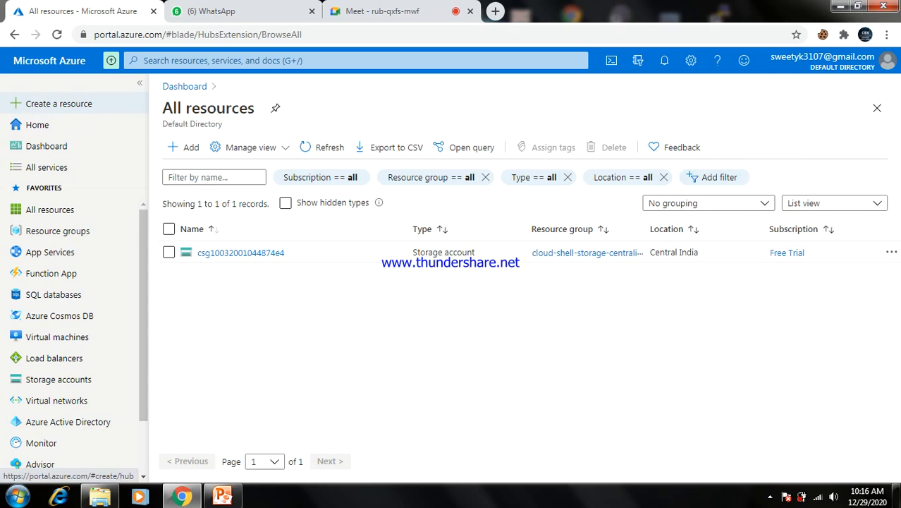
{"action": "left_click", "coordinate": [38, 125]}
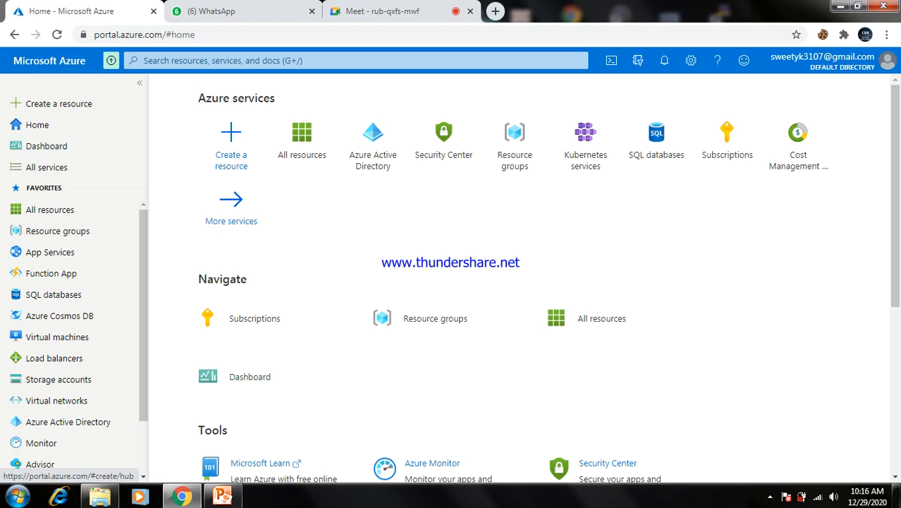
{"action": "left_click_drag", "start_coordinate": [198, 98], "coordinate": [275, 98]}
{"action": "left_click", "coordinate": [280, 101]}
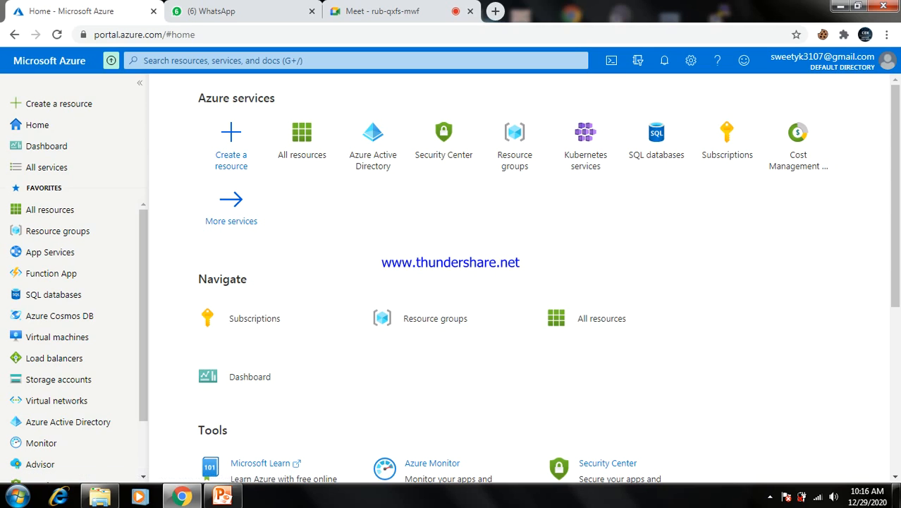
Look over the Home page tiles and minimize the browser to the desktop
{"action": "left_click_drag", "start_coordinate": [797, 148], "coordinate": [605, 185]}
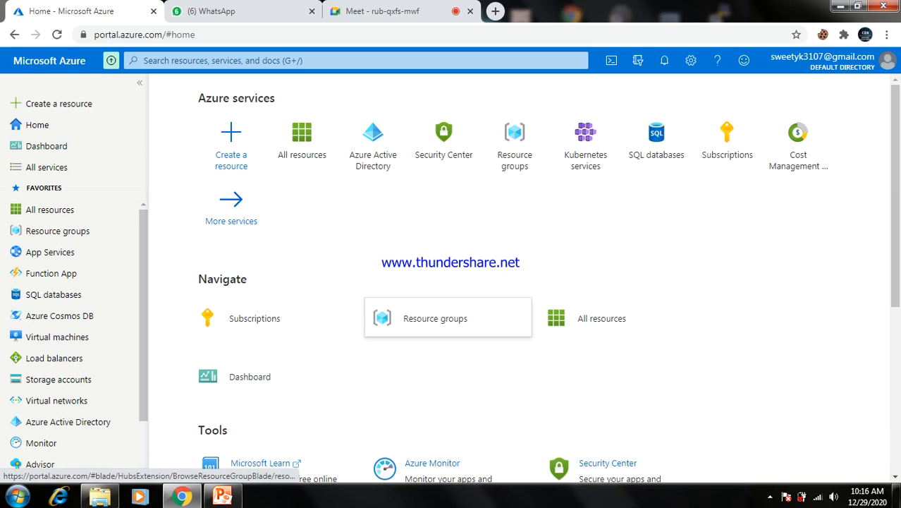
{"action": "mouse_move", "coordinate": [447, 317]}
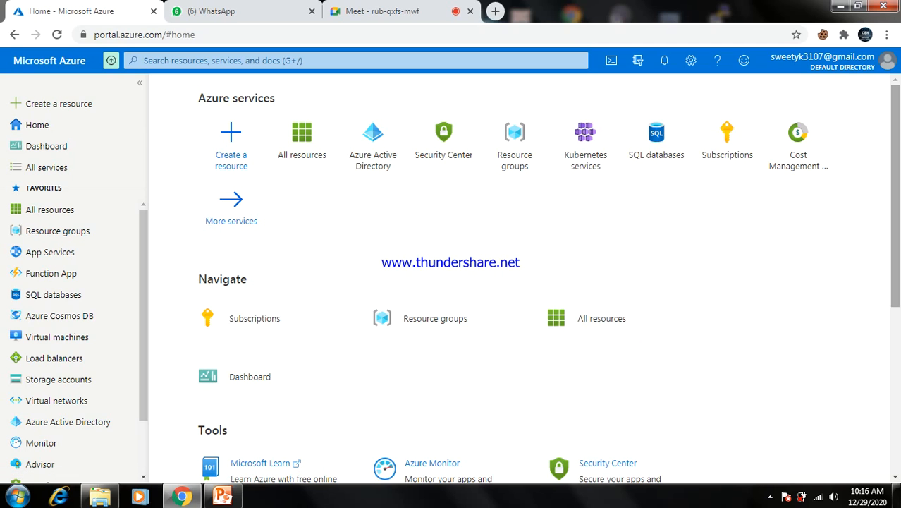
{"action": "scroll", "coordinate": [522, 282], "scroll_direction": "down", "scroll_amount": 2}
{"action": "scroll", "coordinate": [522, 282], "scroll_direction": "down", "scroll_amount": 2}
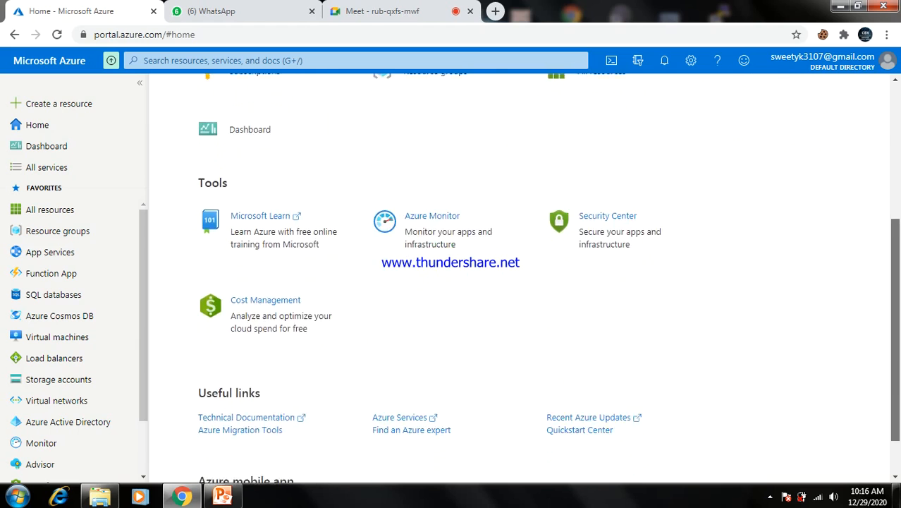
{"action": "scroll", "coordinate": [522, 282], "scroll_direction": "up", "scroll_amount": 4}
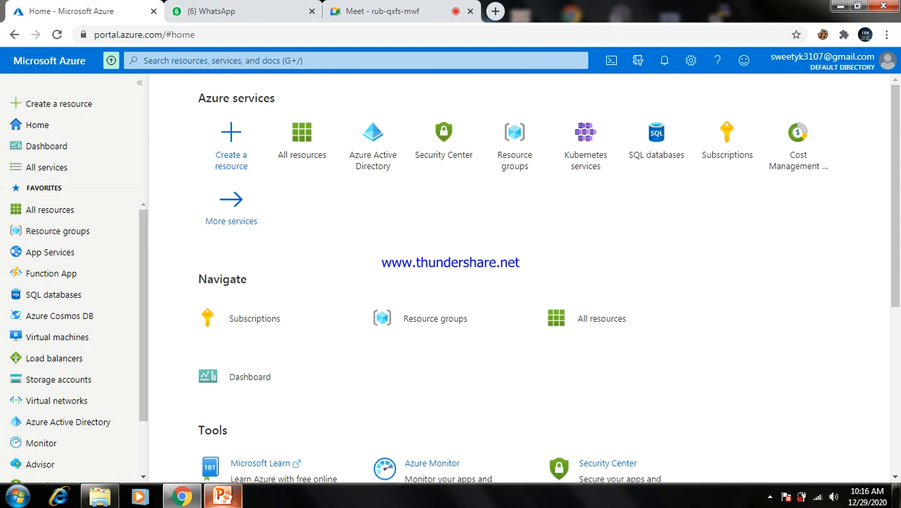
{"action": "left_click", "coordinate": [182, 496]}
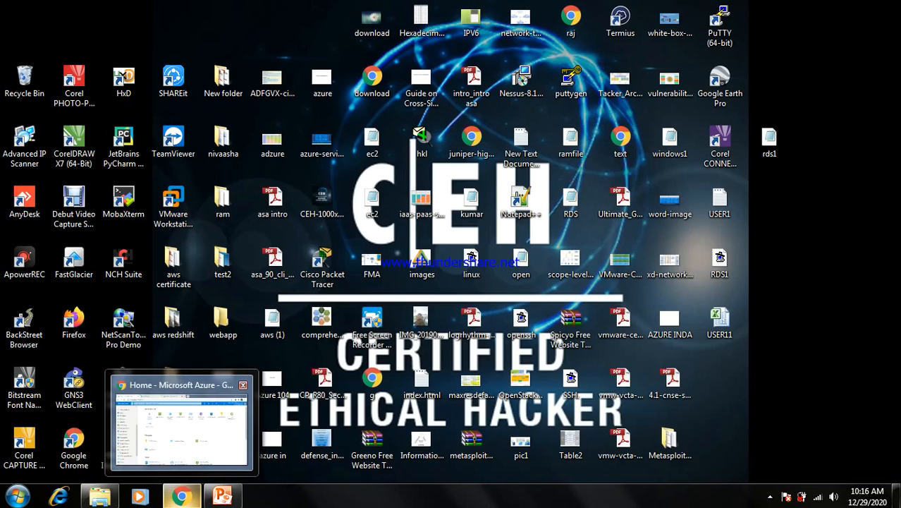
Share the entire screen in Google Meet, then switch back to the Azure Home tab
{"action": "left_click", "coordinate": [181, 497]}
{"action": "left_click", "coordinate": [381, 11]}
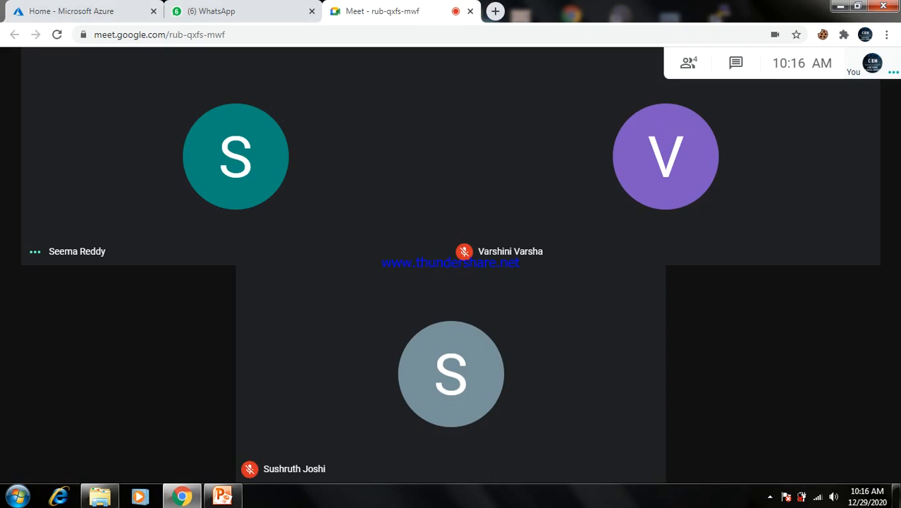
{"action": "left_click", "coordinate": [811, 453]}
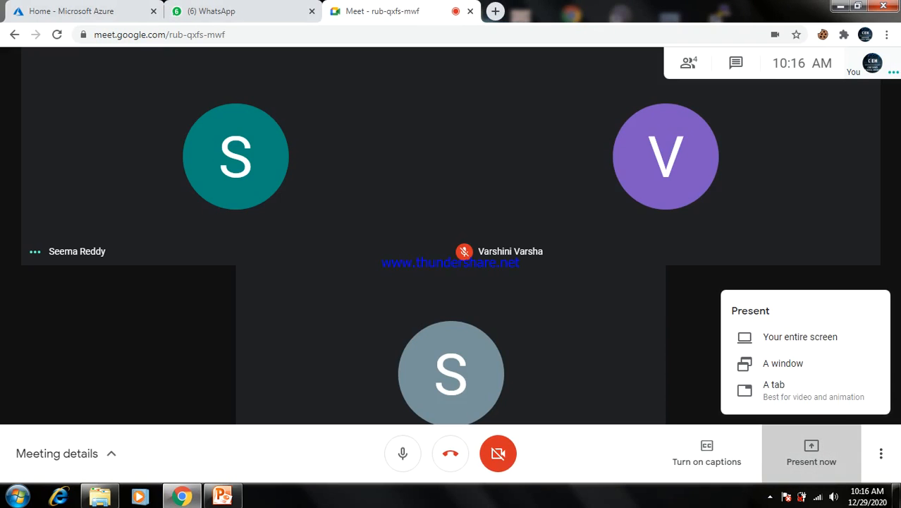
{"action": "left_click", "coordinate": [799, 336]}
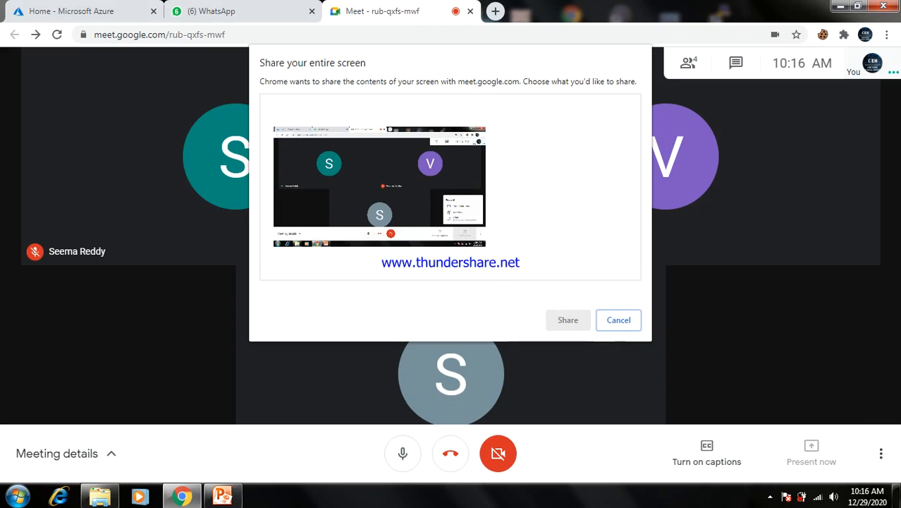
{"action": "left_click", "coordinate": [568, 320]}
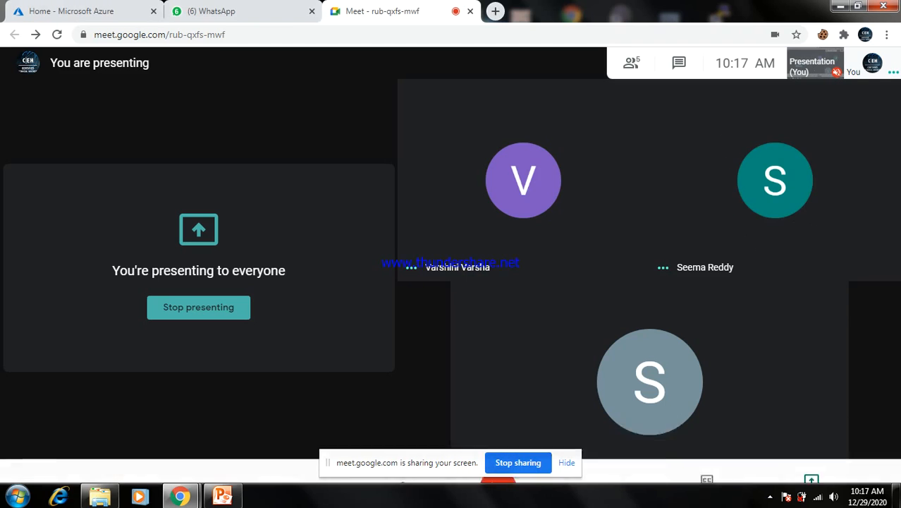
{"action": "mouse_move", "coordinate": [222, 496]}
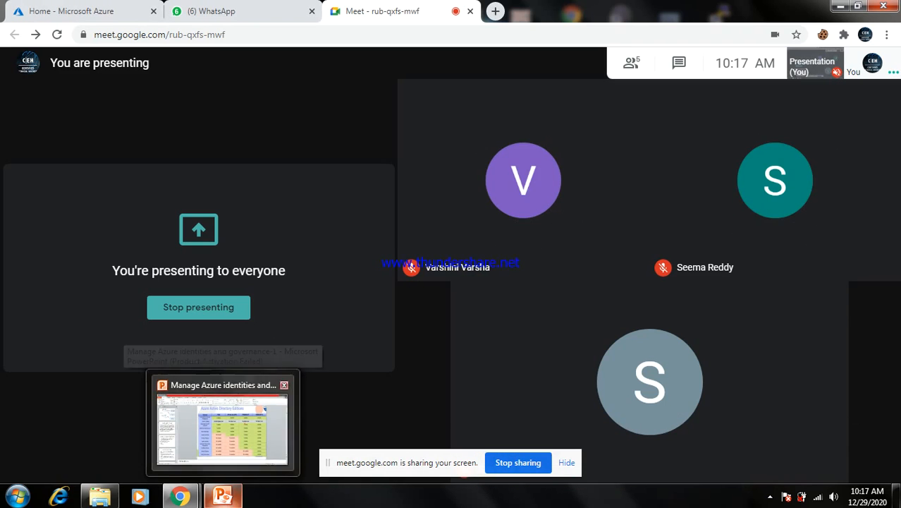
{"action": "mouse_move", "coordinate": [180, 497]}
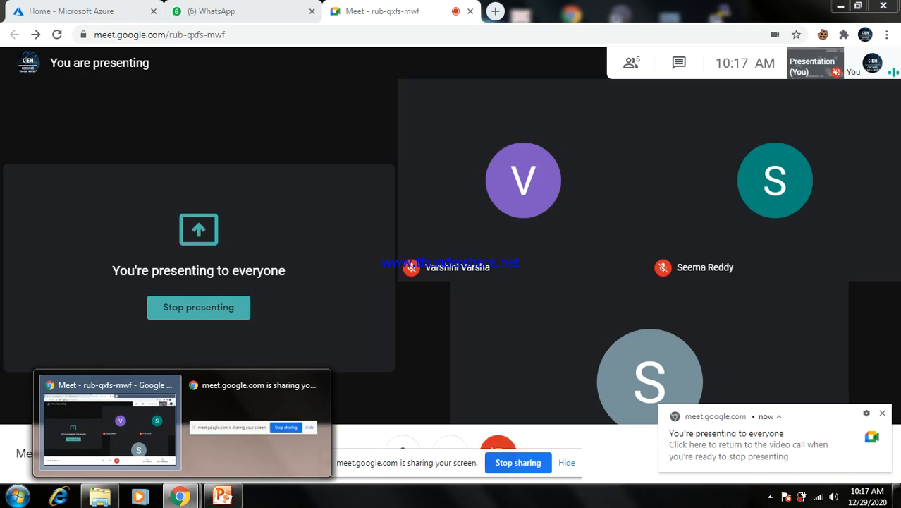
{"action": "left_click", "coordinate": [78, 11]}
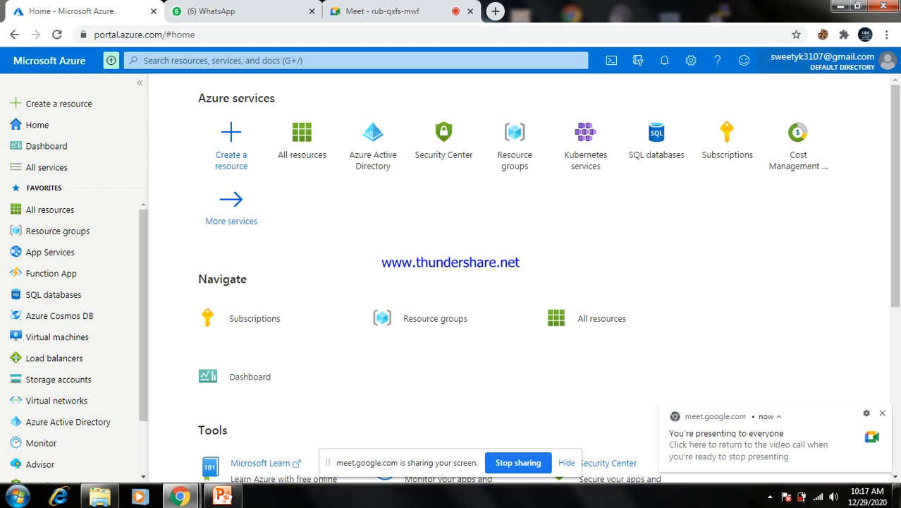
Glance at the account menu and feedback form, then bring up the Help panel
{"action": "left_click", "coordinate": [831, 62]}
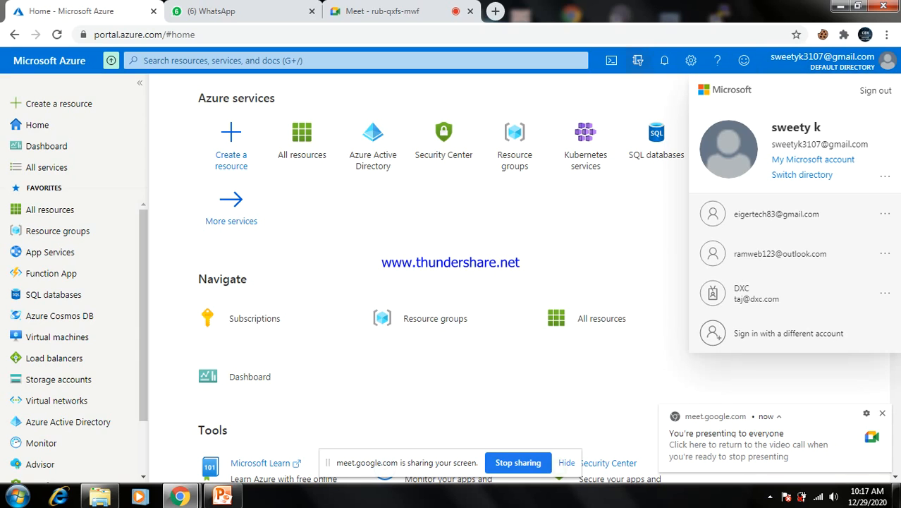
{"action": "key", "text": "Escape"}
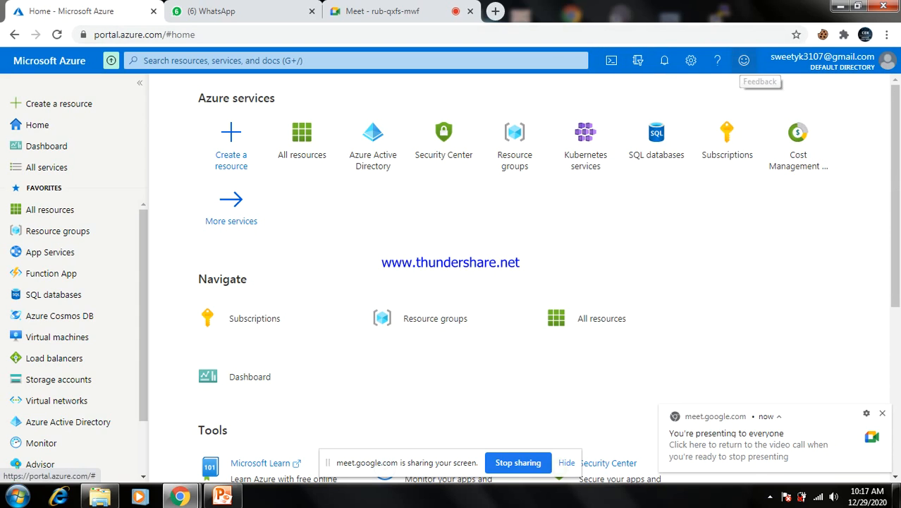
{"action": "left_click", "coordinate": [744, 60]}
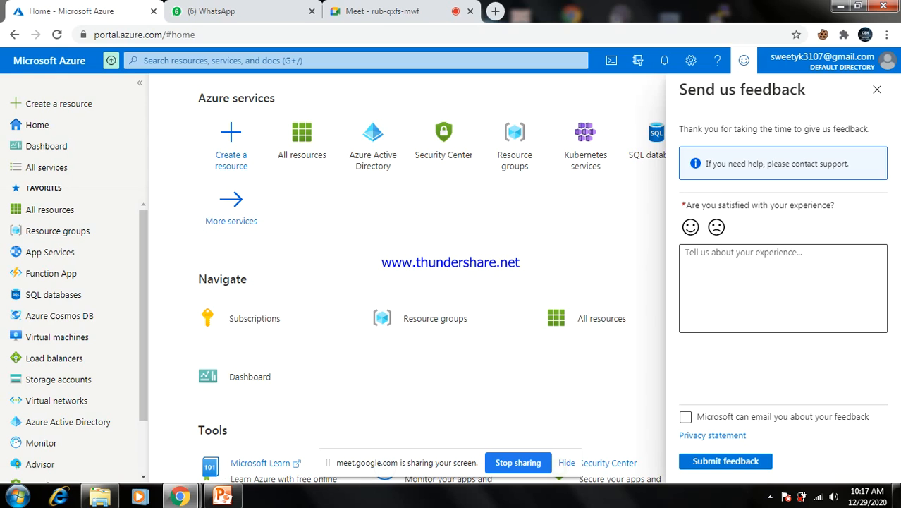
{"action": "left_click", "coordinate": [877, 90]}
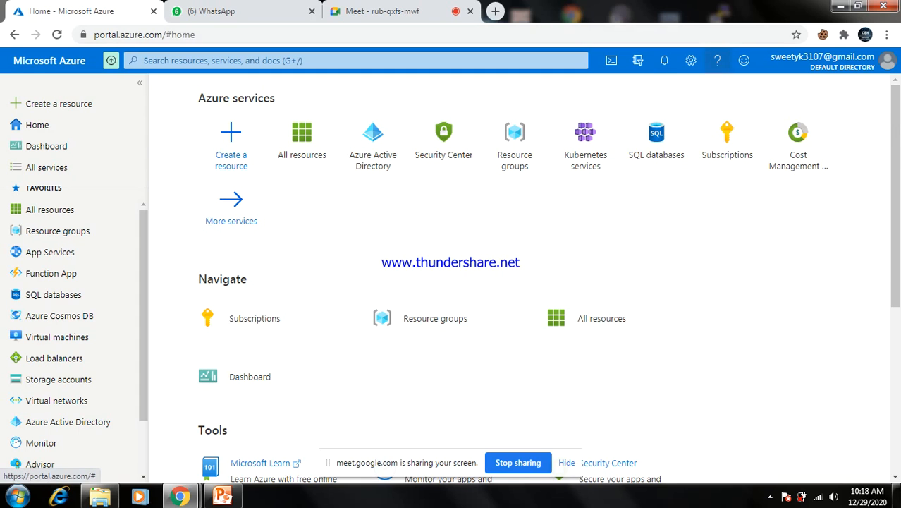
{"action": "left_click", "coordinate": [717, 60]}
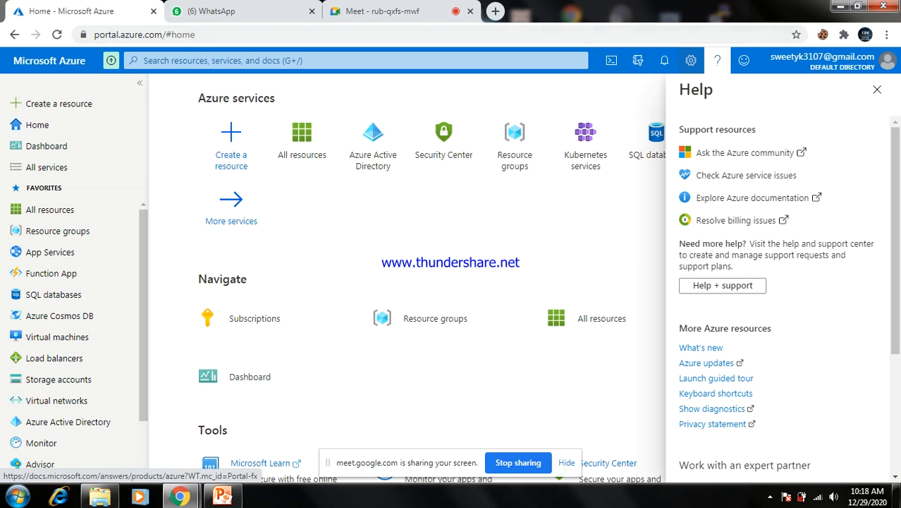
Briefly view Directory + subscription settings, then reopen Portal settings on the General tab
{"action": "left_click", "coordinate": [690, 60]}
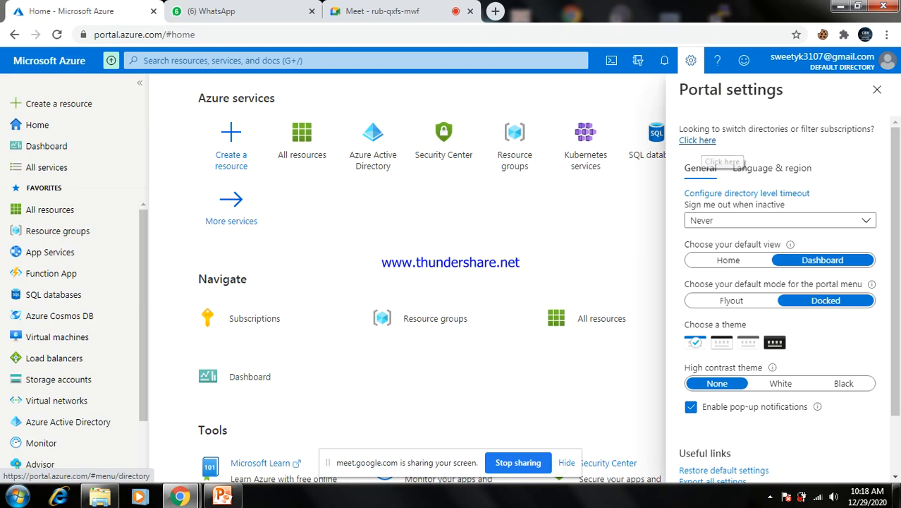
{"action": "left_click", "coordinate": [698, 140]}
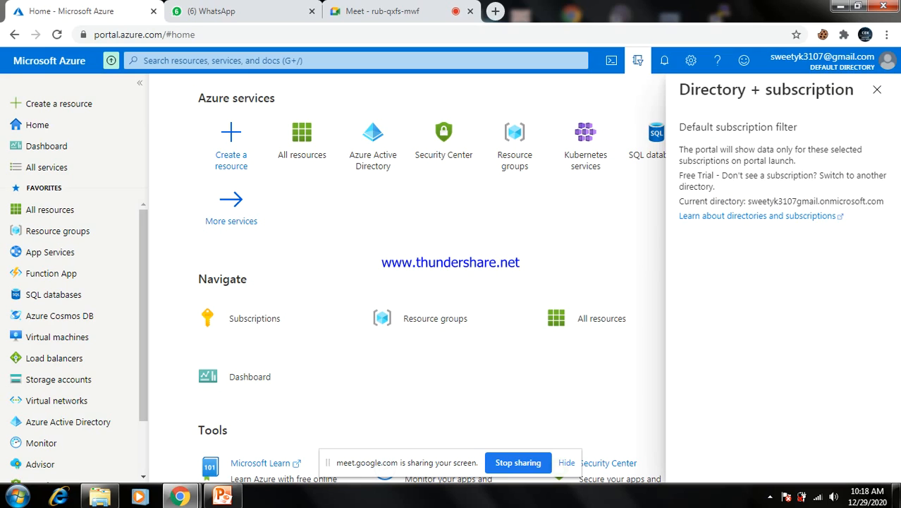
{"action": "left_click", "coordinate": [876, 89]}
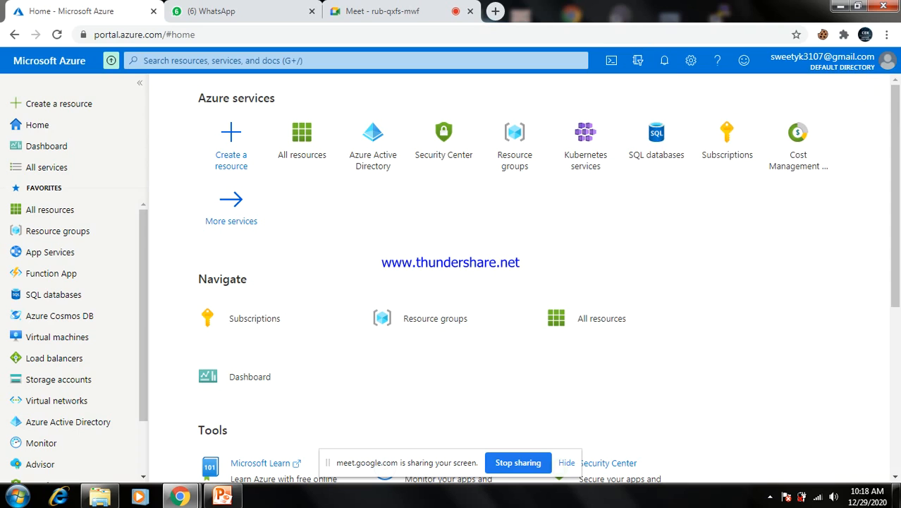
{"action": "left_click", "coordinate": [690, 60]}
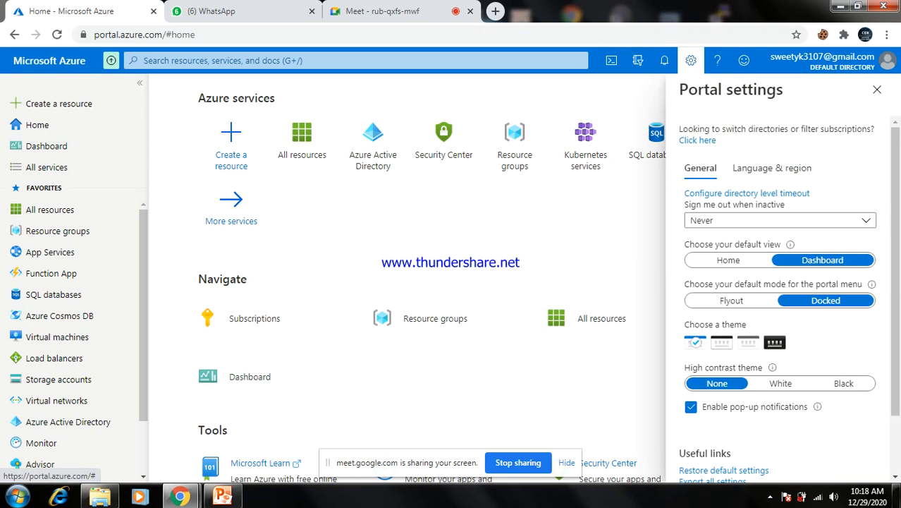
{"action": "mouse_move", "coordinate": [790, 244]}
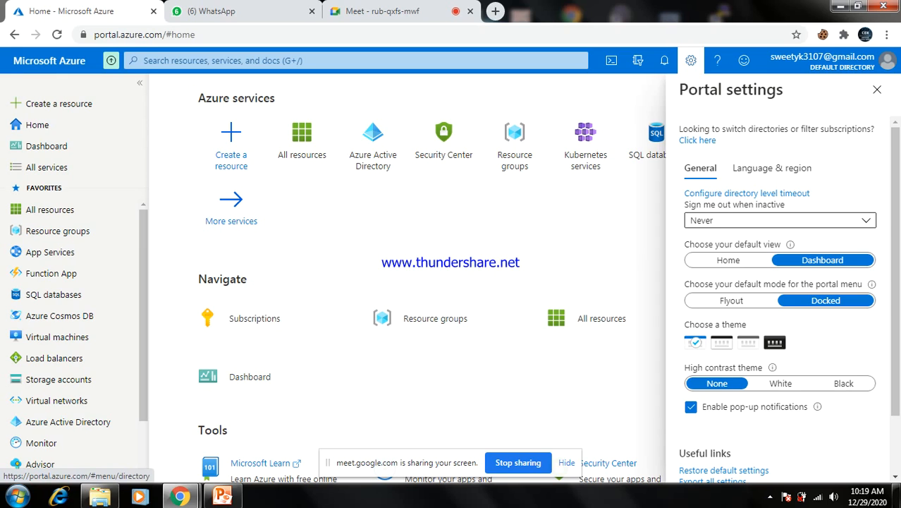
Set Sign me out when inactive to Custom duration after first trying 30 minutes
{"action": "left_click", "coordinate": [779, 220]}
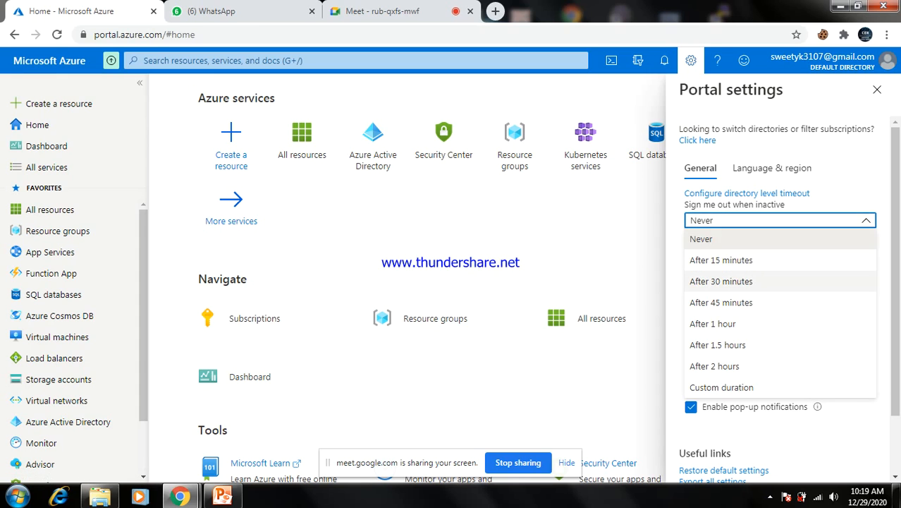
{"action": "left_click", "coordinate": [720, 280]}
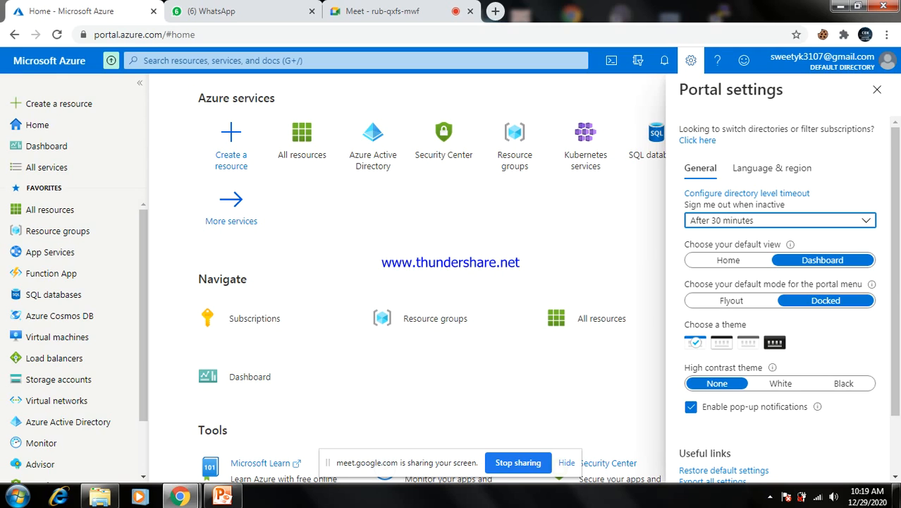
{"action": "left_click", "coordinate": [780, 221]}
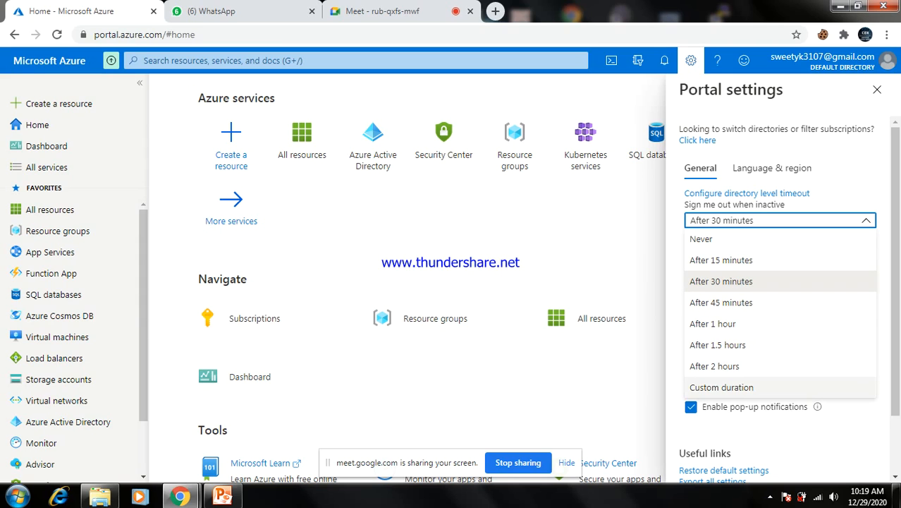
{"action": "left_click", "coordinate": [721, 387]}
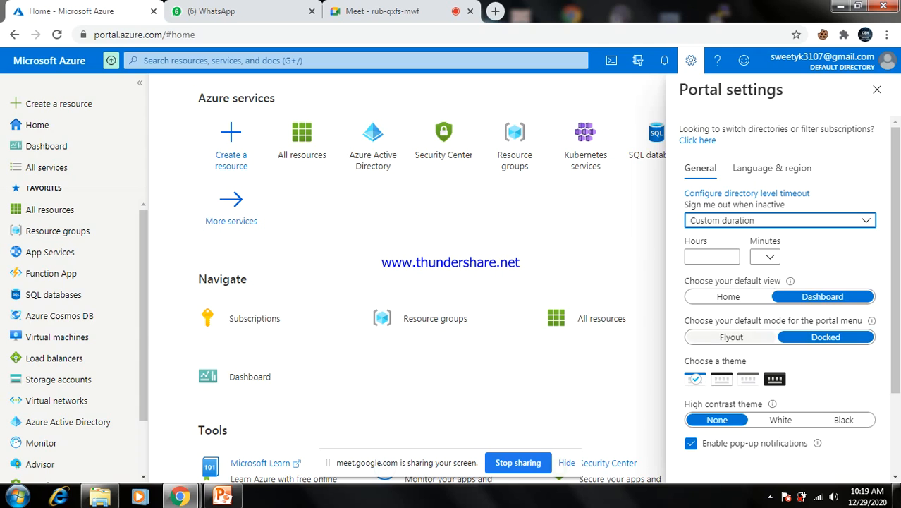
Set menu mode to Docked, choose the dark-header theme, and close Portal settings
{"action": "left_click", "coordinate": [731, 337]}
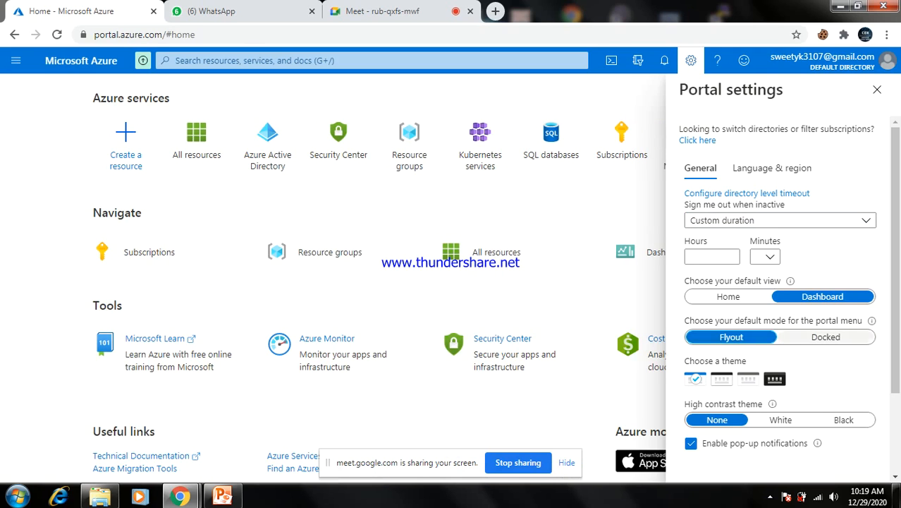
{"action": "left_click", "coordinate": [826, 336]}
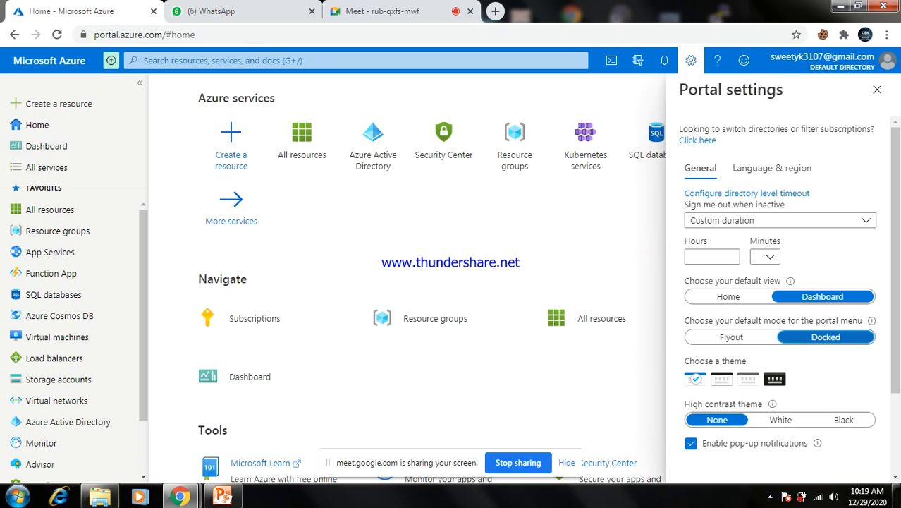
{"action": "scroll", "coordinate": [779, 296], "scroll_direction": "down", "scroll_amount": 3}
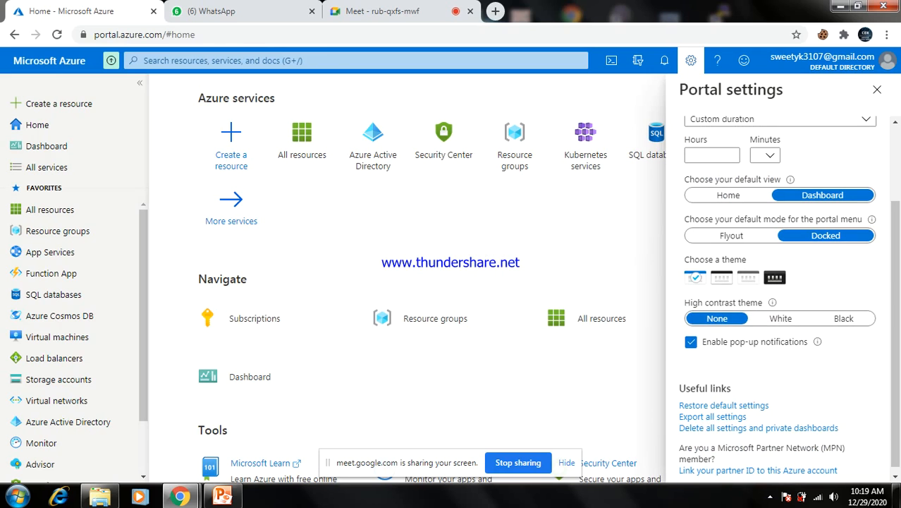
{"action": "left_click", "coordinate": [721, 278]}
{"action": "left_click", "coordinate": [748, 277]}
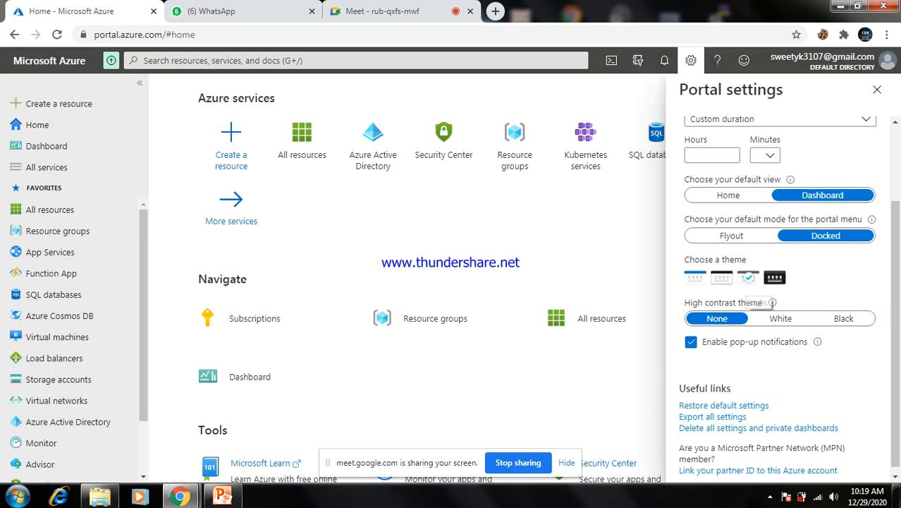
{"action": "left_click", "coordinate": [774, 277]}
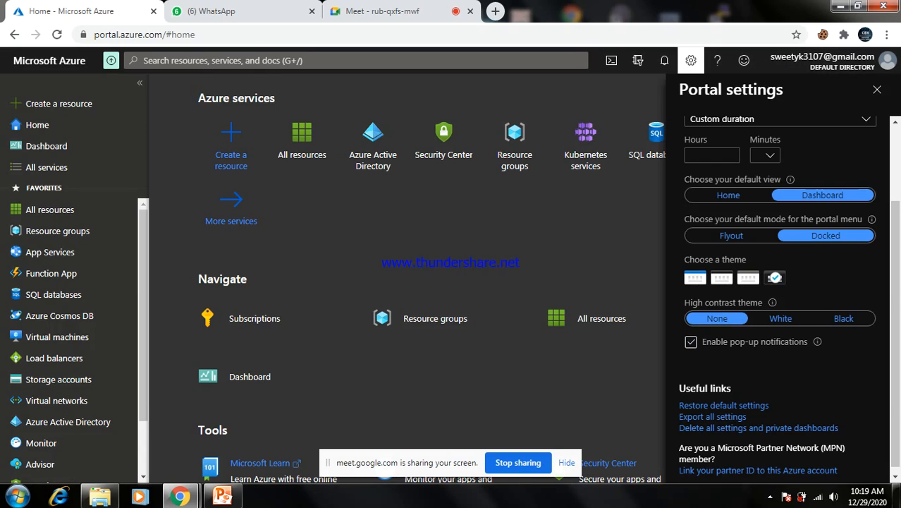
{"action": "left_click", "coordinate": [722, 277]}
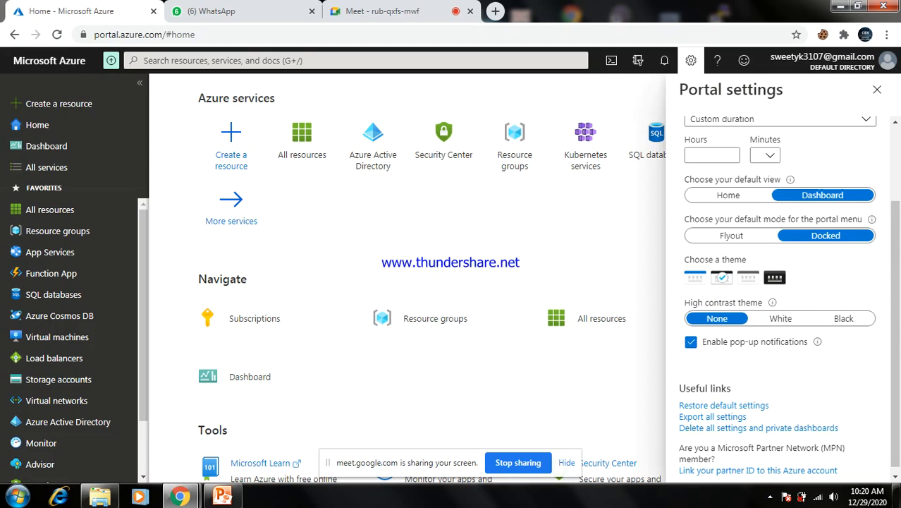
{"action": "left_click", "coordinate": [877, 90]}
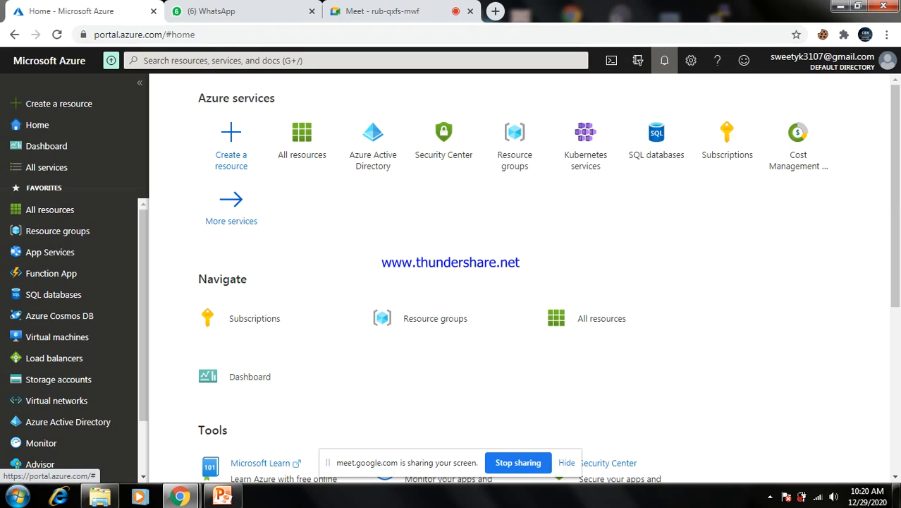
Review notifications, then show Directory + subscription details with the Free Trial subscription
{"action": "left_click", "coordinate": [664, 60]}
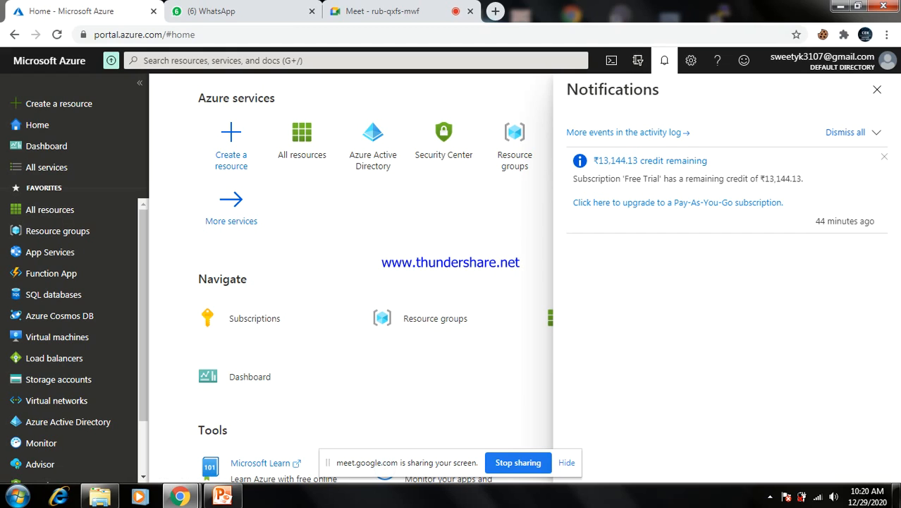
{"action": "left_click", "coordinate": [876, 89]}
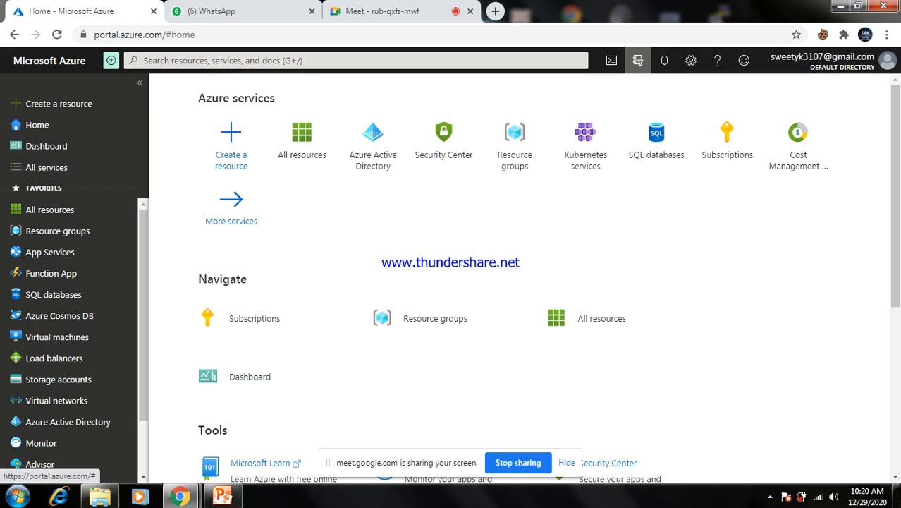
{"action": "left_click", "coordinate": [637, 60]}
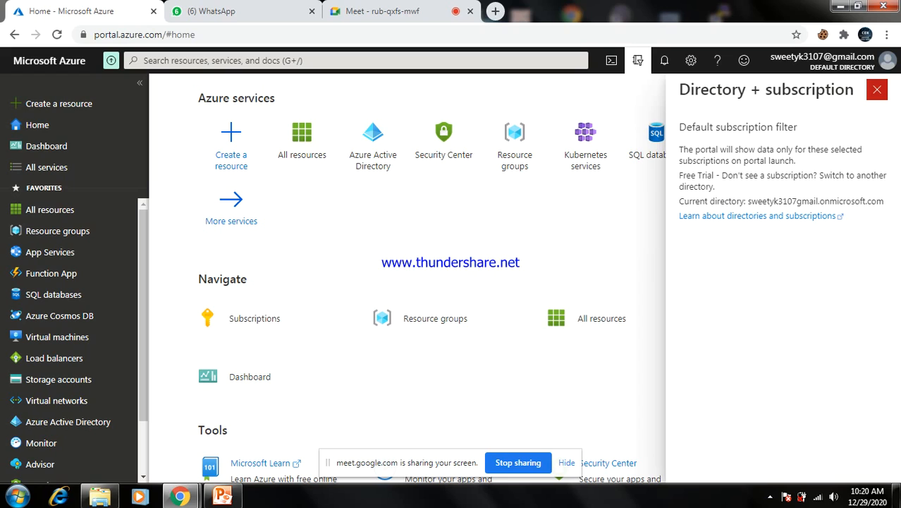
Close the Directory + subscription panel
{"action": "left_click", "coordinate": [876, 89]}
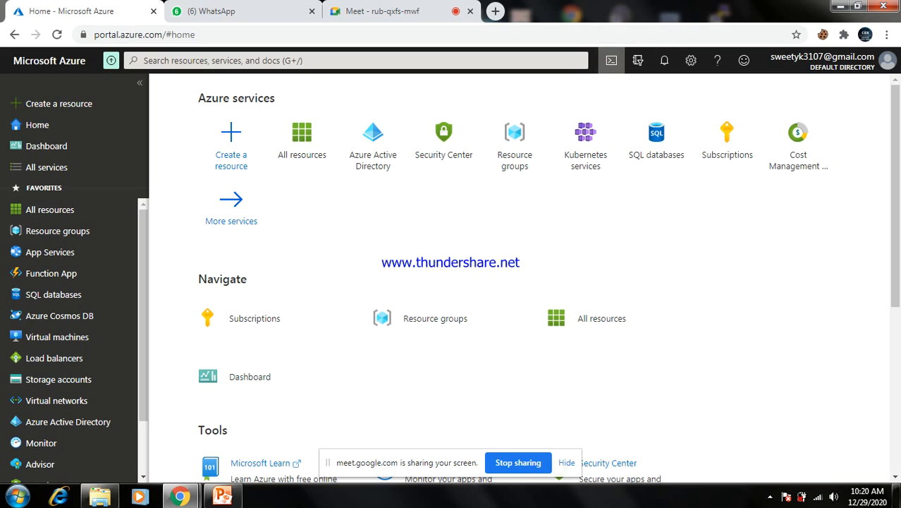
Start a PowerShell Cloud Shell session and clear its screen with cls
{"action": "left_click", "coordinate": [611, 60]}
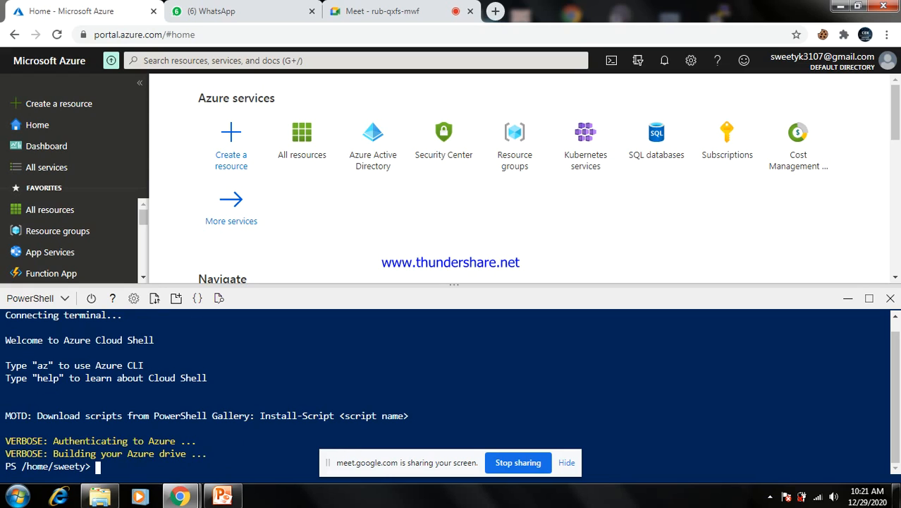
{"action": "type", "text": "cls"}
{"action": "key", "text": "Return"}
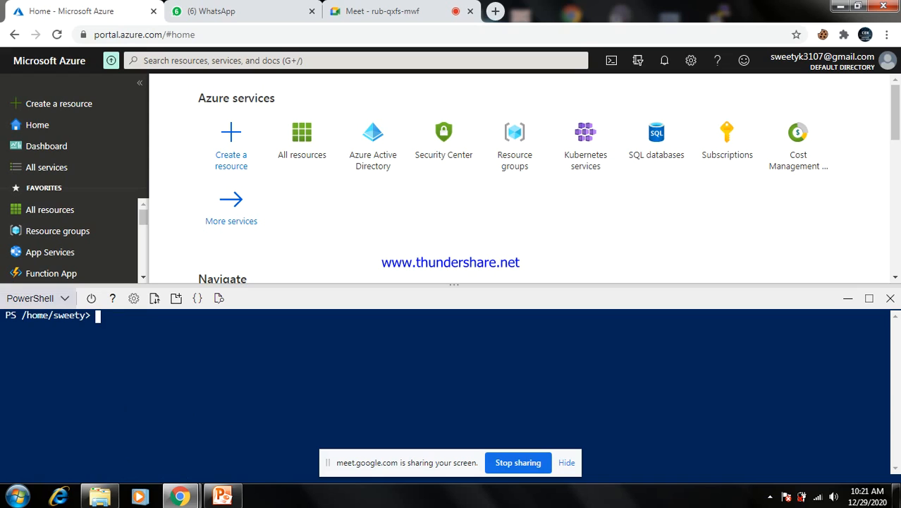
{"action": "left_click", "coordinate": [40, 298]}
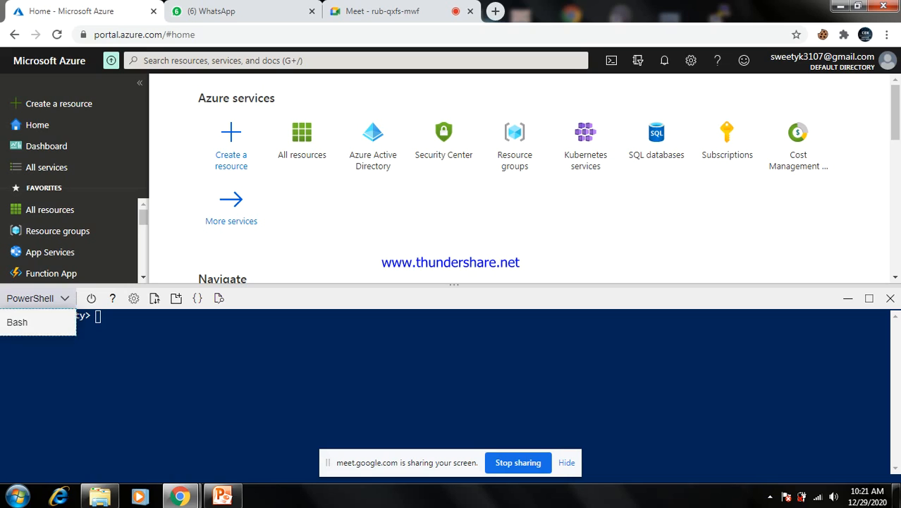
Switch Cloud Shell to Bash and run pwd and ls in the home directory
{"action": "left_click", "coordinate": [20, 322]}
{"action": "left_click", "coordinate": [396, 430]}
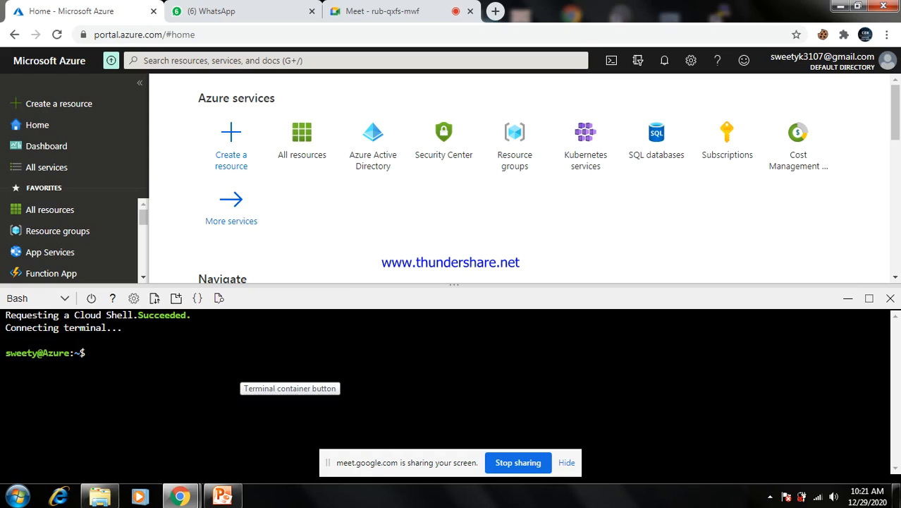
{"action": "type", "text": "pwd"}
{"action": "key", "text": "Return"}
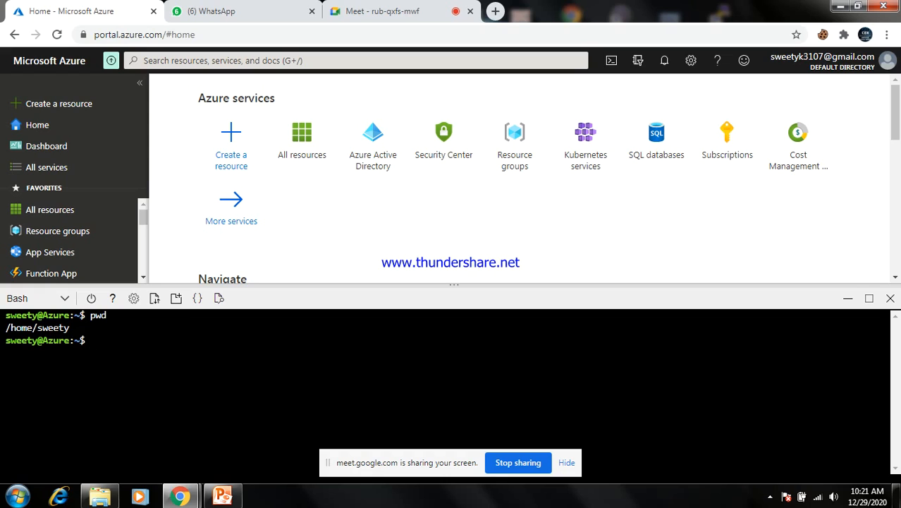
{"action": "type", "text": "ls"}
{"action": "key", "text": "Return"}
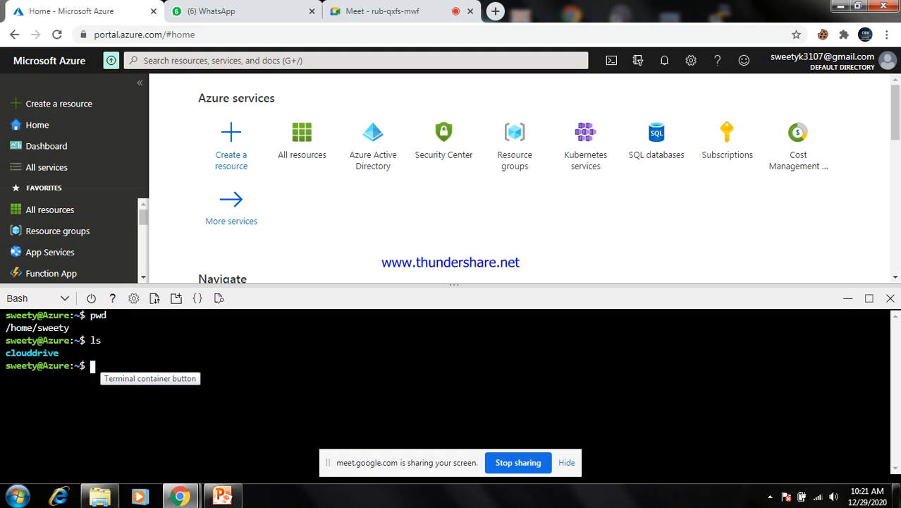
{"action": "left_click", "coordinate": [64, 298]}
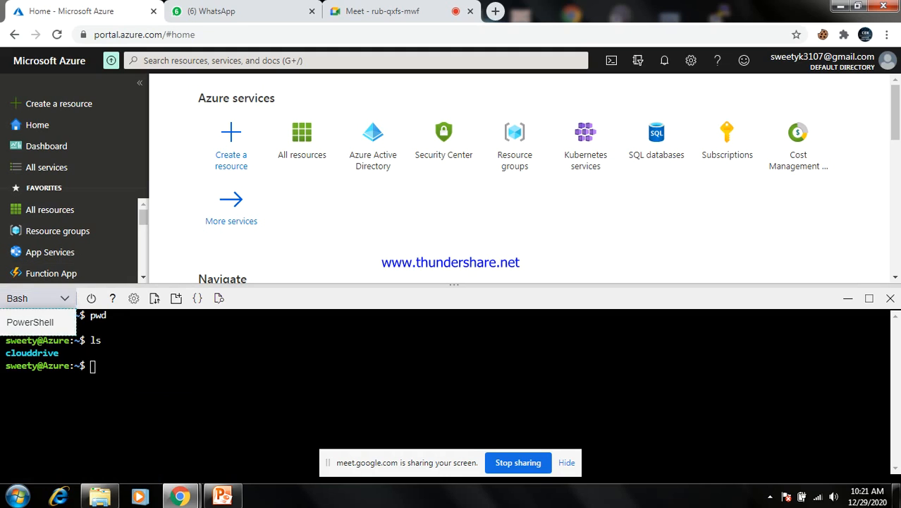
Switch Cloud Shell back to PowerShell and bring up the file upload picker
{"action": "left_click", "coordinate": [29, 322]}
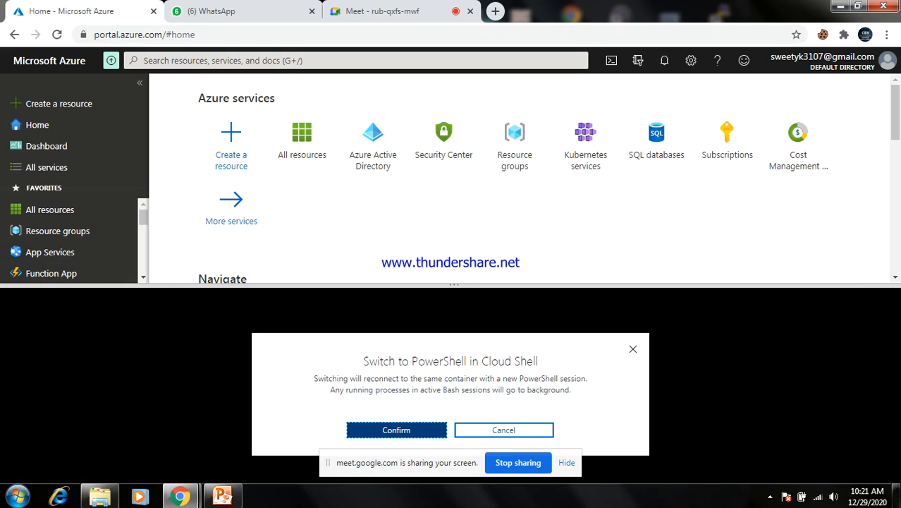
{"action": "key", "text": "Return"}
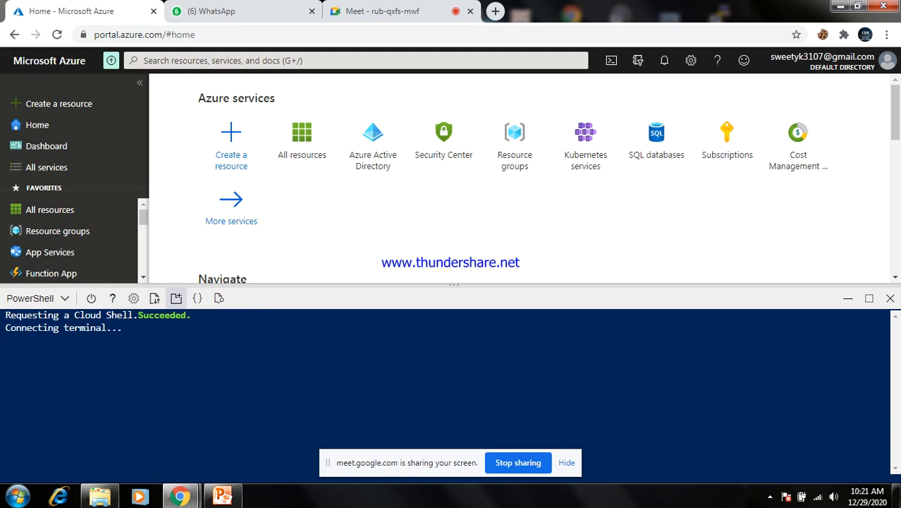
{"action": "left_click", "coordinate": [176, 297]}
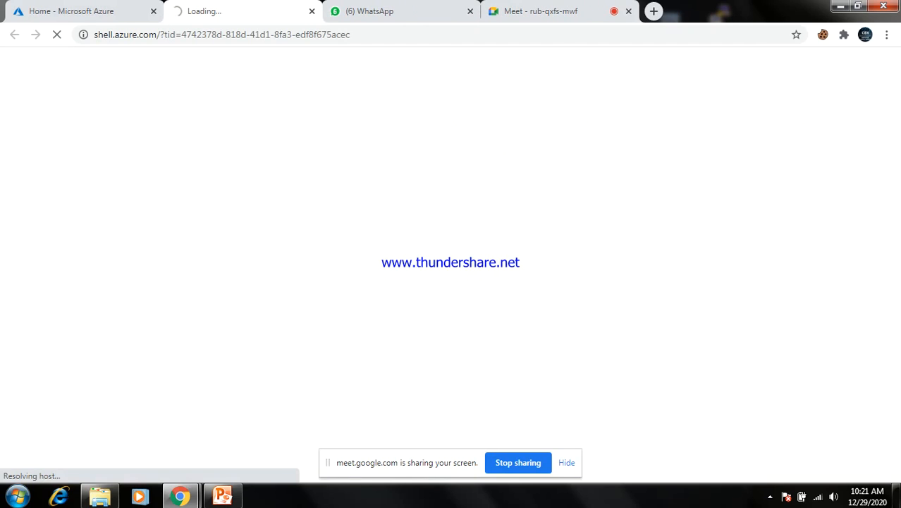
{"action": "left_click", "coordinate": [312, 11]}
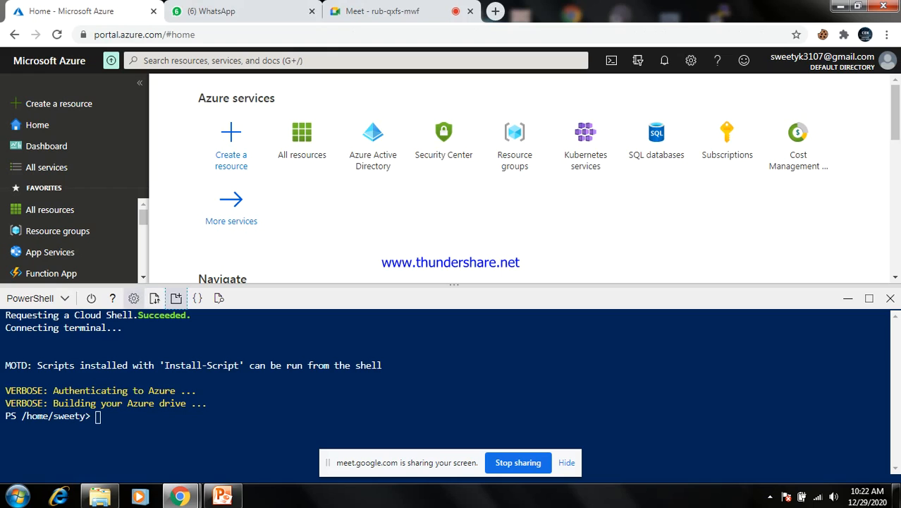
{"action": "left_click", "coordinate": [155, 298]}
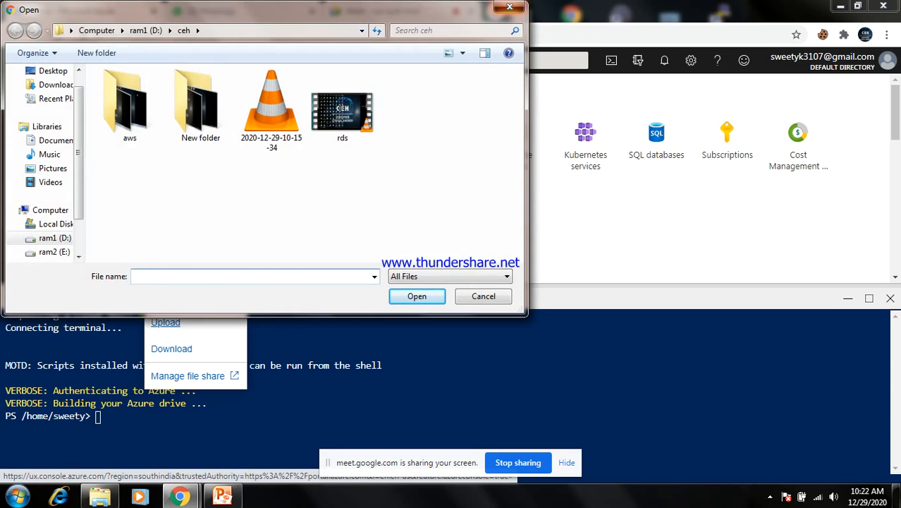
Cancel the file upload dialog and close the Cloud Shell pane
{"action": "left_click", "coordinate": [509, 7]}
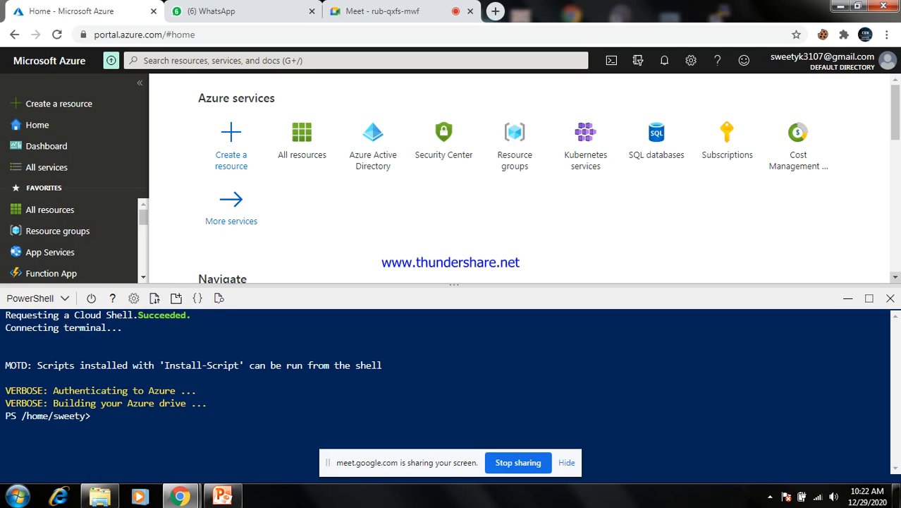
{"action": "left_click", "coordinate": [889, 297]}
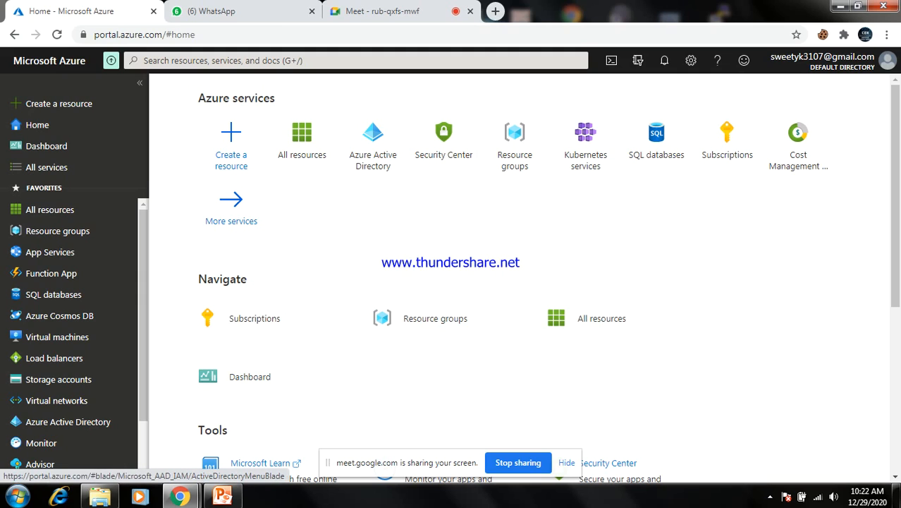
Open Azure Active Directory for Default Directory and scroll through its overview
{"action": "left_click", "coordinate": [372, 144]}
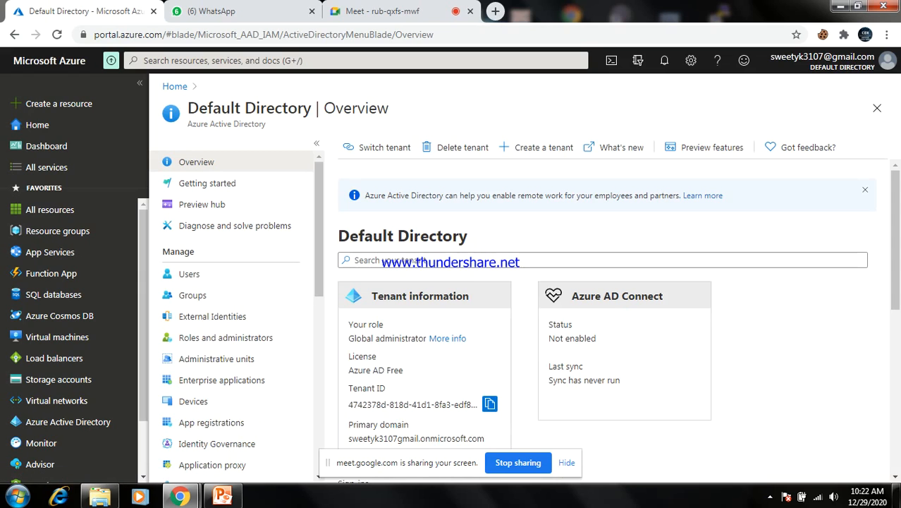
{"action": "scroll", "coordinate": [606, 317], "scroll_direction": "down", "scroll_amount": 3}
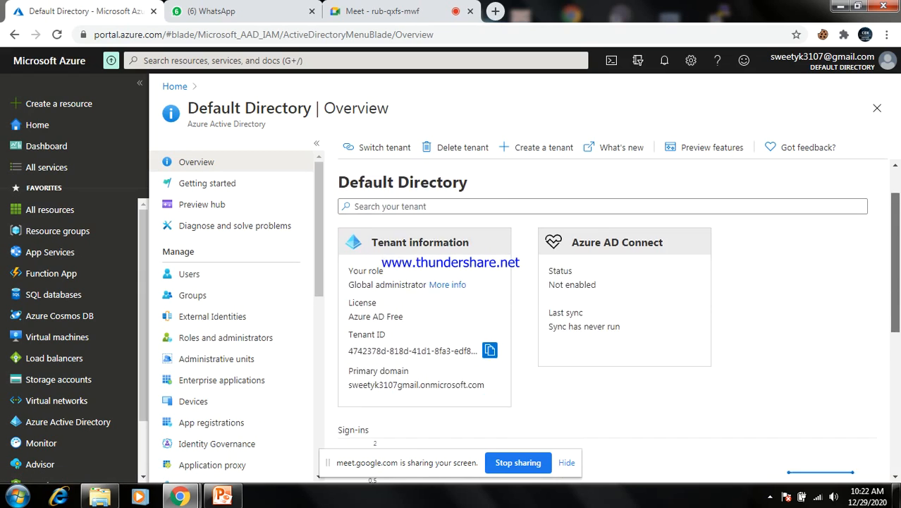
{"action": "scroll", "coordinate": [606, 317], "scroll_direction": "down", "scroll_amount": 2}
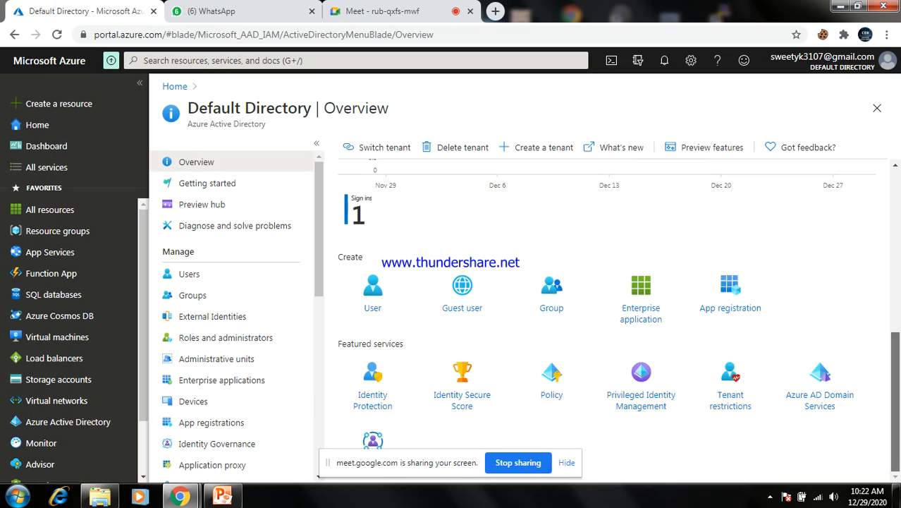
{"action": "scroll", "coordinate": [606, 317], "scroll_direction": "up", "scroll_amount": 6}
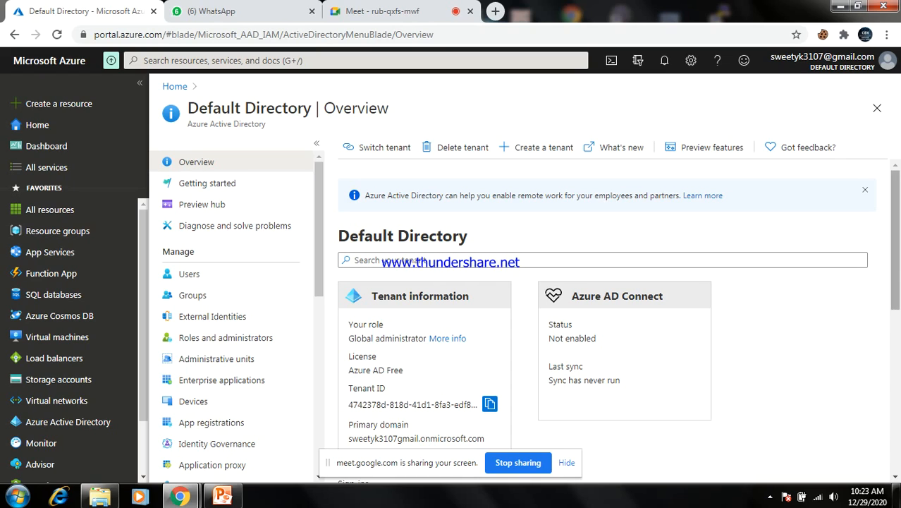
{"action": "scroll", "coordinate": [606, 318], "scroll_direction": "down", "scroll_amount": 1}
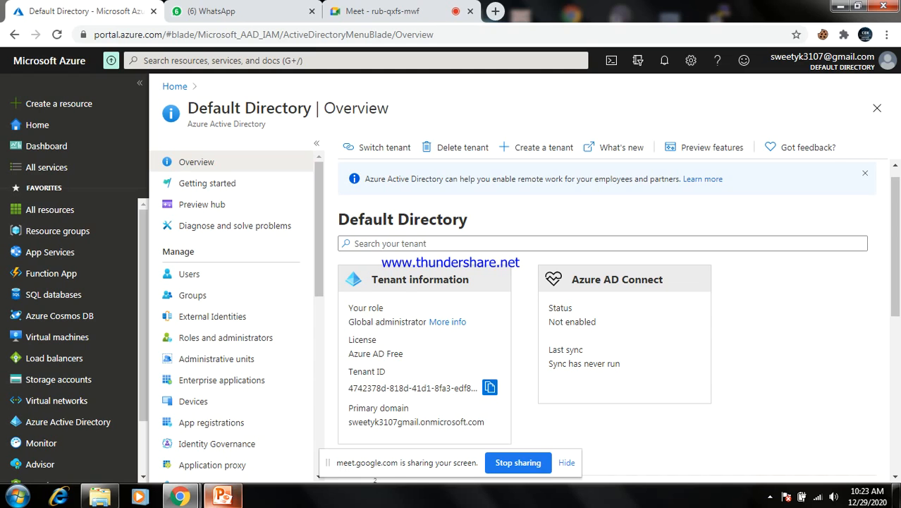
Glance at the PowerPoint window, then open the All users list
{"action": "left_click", "coordinate": [222, 496]}
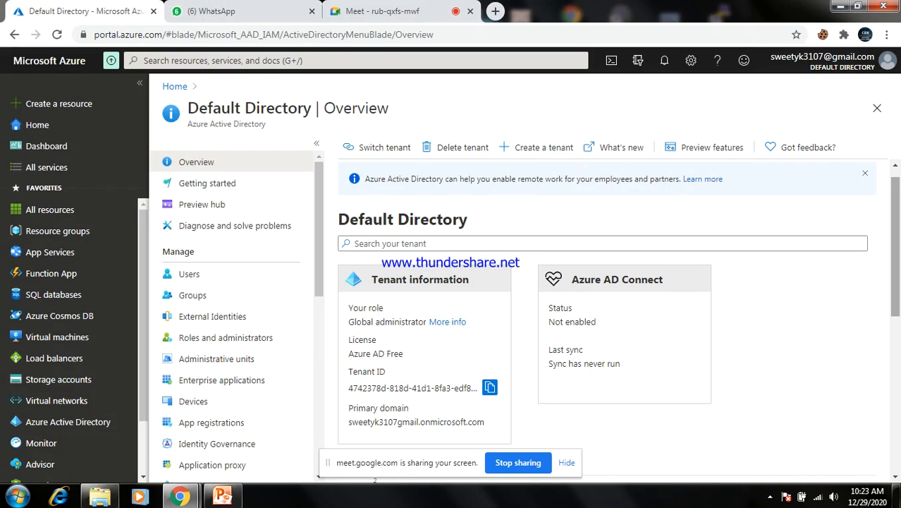
{"action": "scroll", "coordinate": [607, 317], "scroll_direction": "down", "scroll_amount": 1}
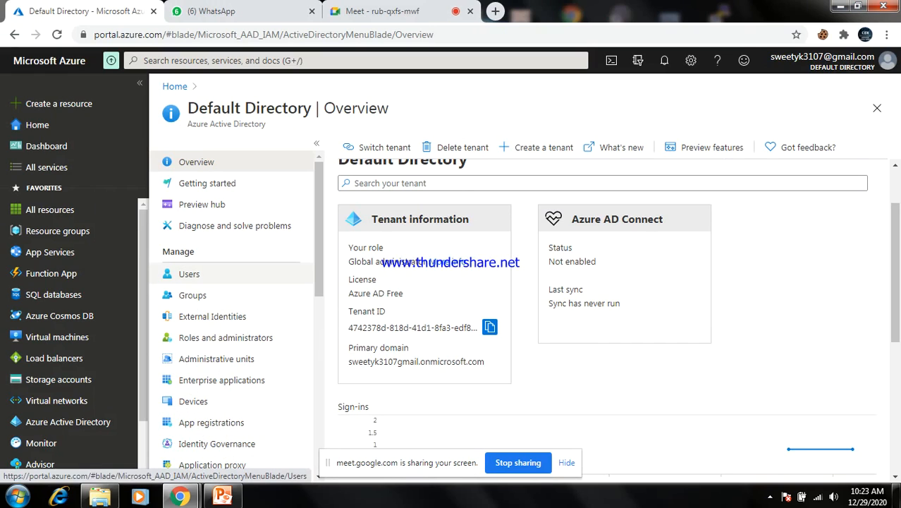
{"action": "scroll", "coordinate": [233, 310], "scroll_direction": "down", "scroll_amount": 3}
{"action": "scroll", "coordinate": [233, 317], "scroll_direction": "down", "scroll_amount": 5}
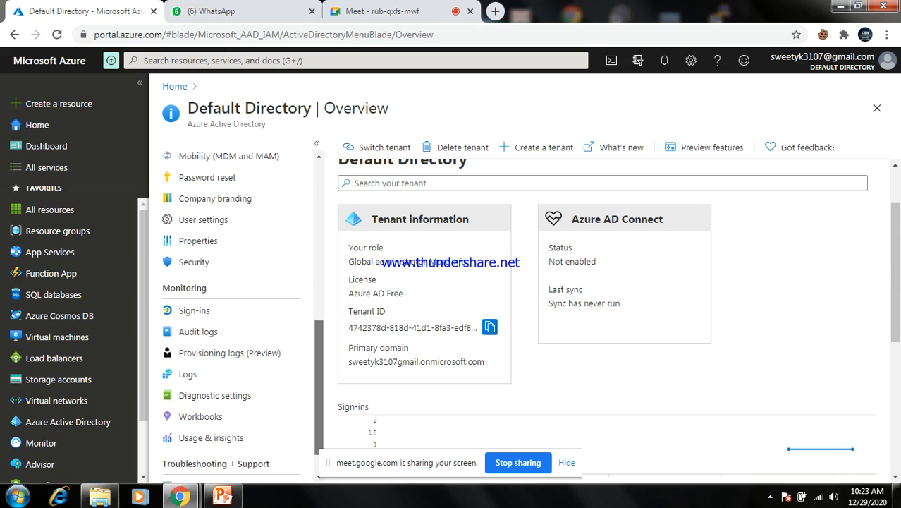
{"action": "scroll", "coordinate": [232, 317], "scroll_direction": "up", "scroll_amount": 7}
{"action": "left_click_drag", "start_coordinate": [319, 243], "coordinate": [318, 229]}
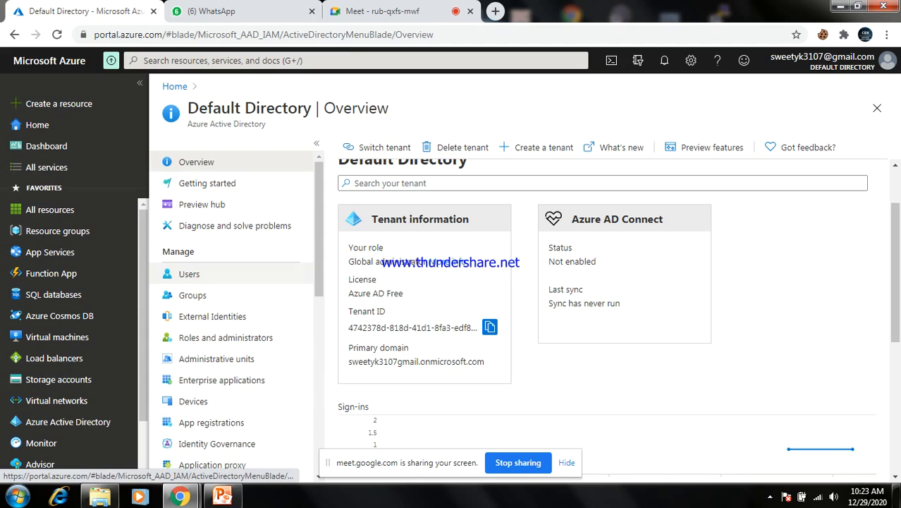
{"action": "left_click", "coordinate": [205, 274]}
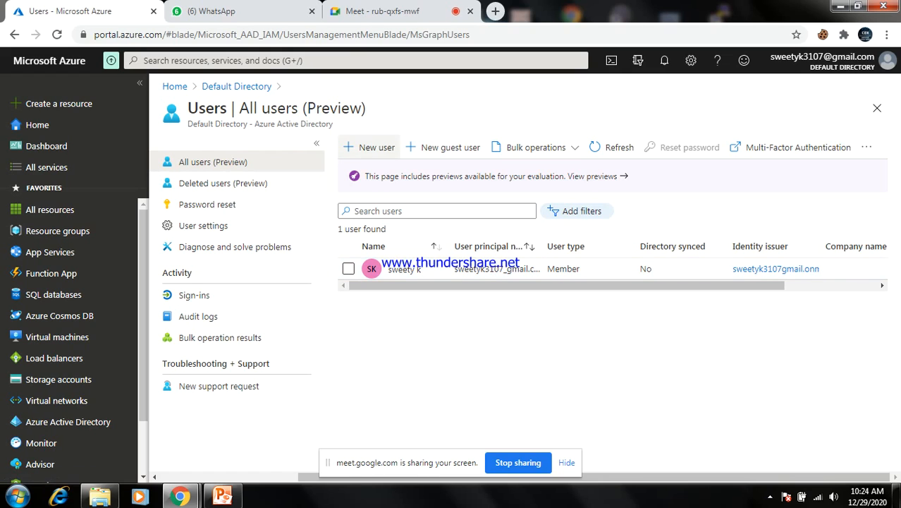
Start a new user with 'Create user' selected and scroll to the Identity section
{"action": "left_click", "coordinate": [368, 147]}
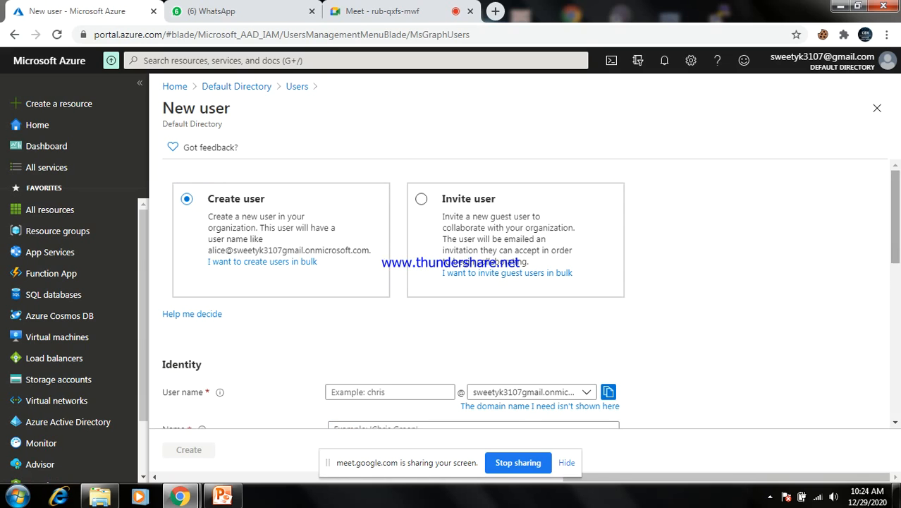
{"action": "scroll", "coordinate": [493, 296], "scroll_direction": "down", "scroll_amount": 3}
{"action": "scroll", "coordinate": [493, 268], "scroll_direction": "up", "scroll_amount": 3}
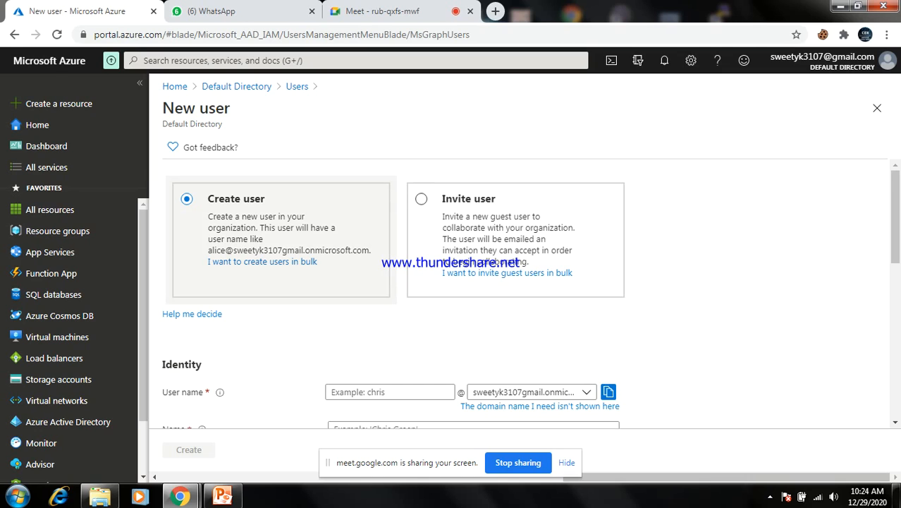
{"action": "scroll", "coordinate": [522, 294], "scroll_direction": "down", "scroll_amount": 3}
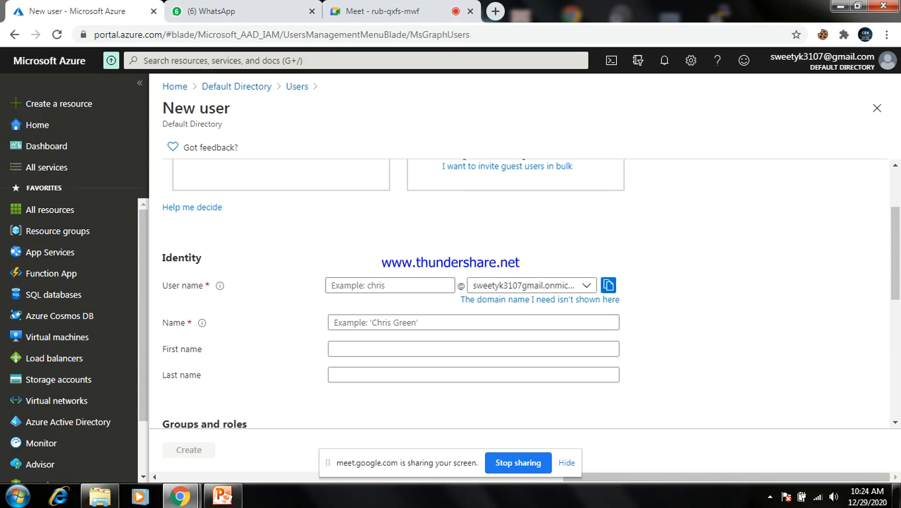
Enter 'ram' as the user name, trimming the extra typed characters
{"action": "left_click", "coordinate": [390, 285]}
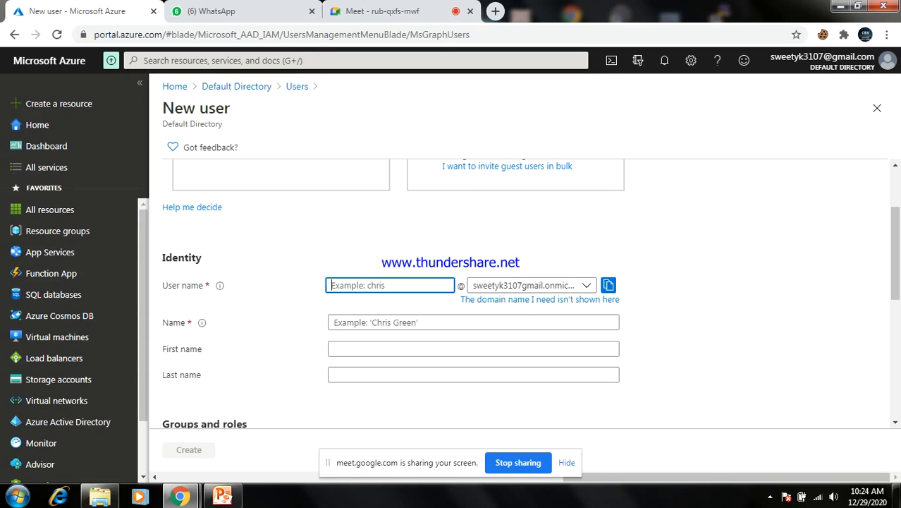
{"action": "type", "text": "ram clo"}
{"action": "key", "text": "BackSpace"}
{"action": "key", "text": "BackSpace"}
{"action": "key", "text": "BackSpace"}
{"action": "key", "text": "BackSpace"}
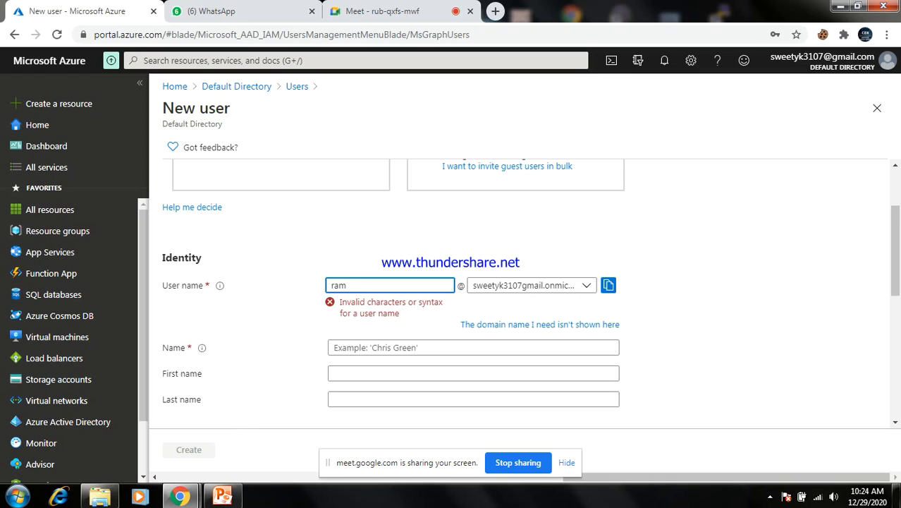
{"action": "key", "text": "Tab"}
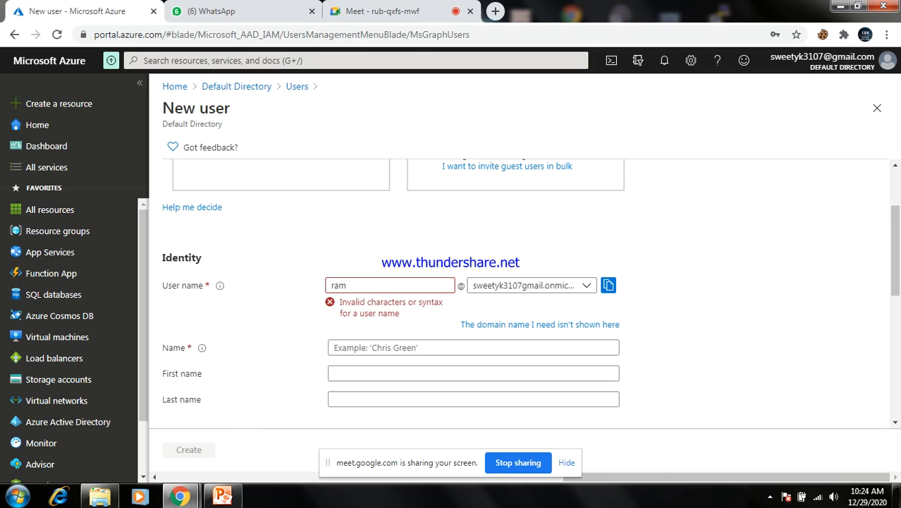
{"action": "left_click", "coordinate": [348, 285]}
{"action": "key", "text": "BackSpace"}
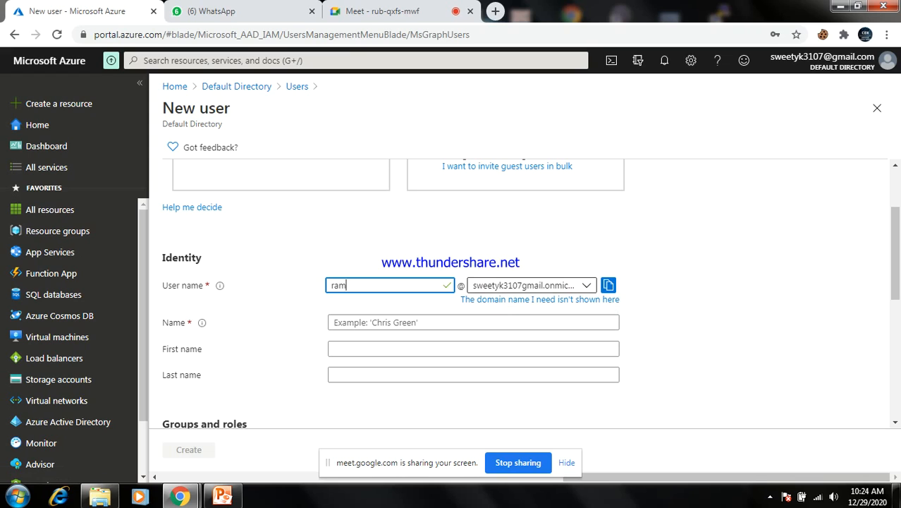
Keep the default domain and enter 'ram' as the display name
{"action": "left_click", "coordinate": [529, 285]}
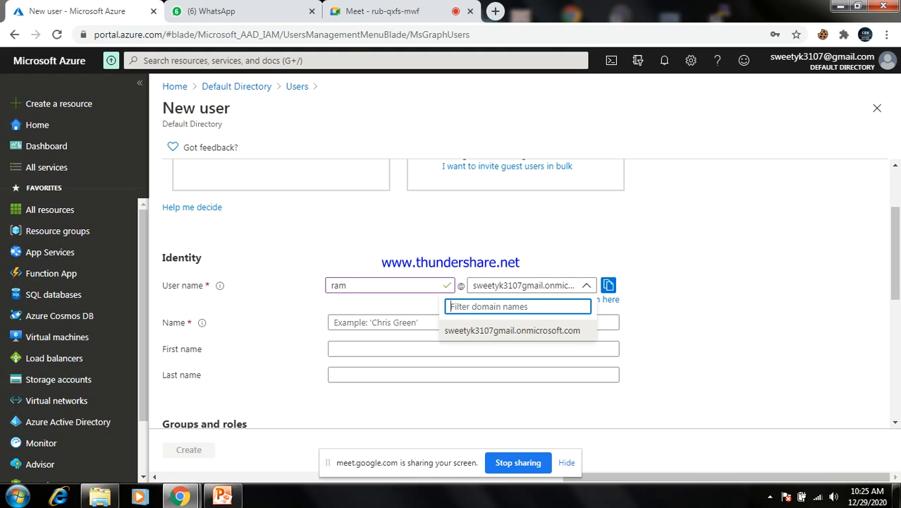
{"action": "left_click", "coordinate": [512, 330]}
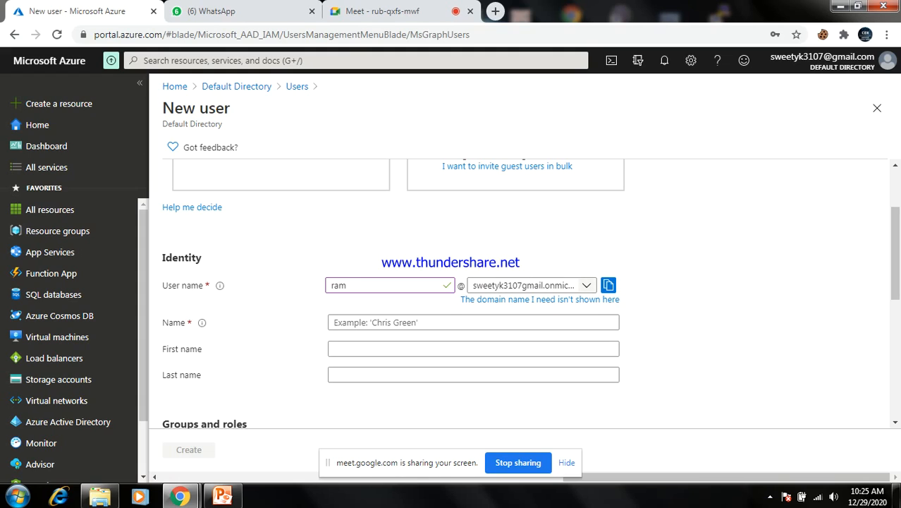
{"action": "left_click", "coordinate": [587, 285]}
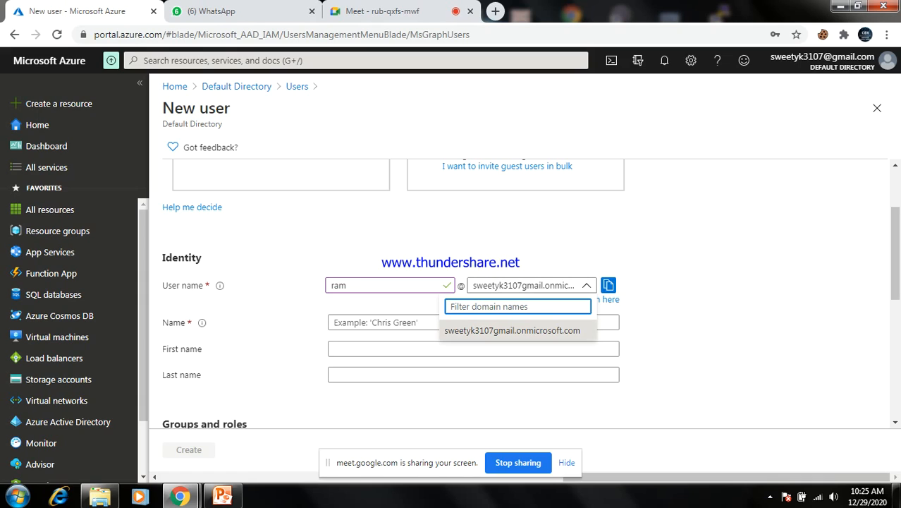
{"action": "left_click", "coordinate": [513, 329]}
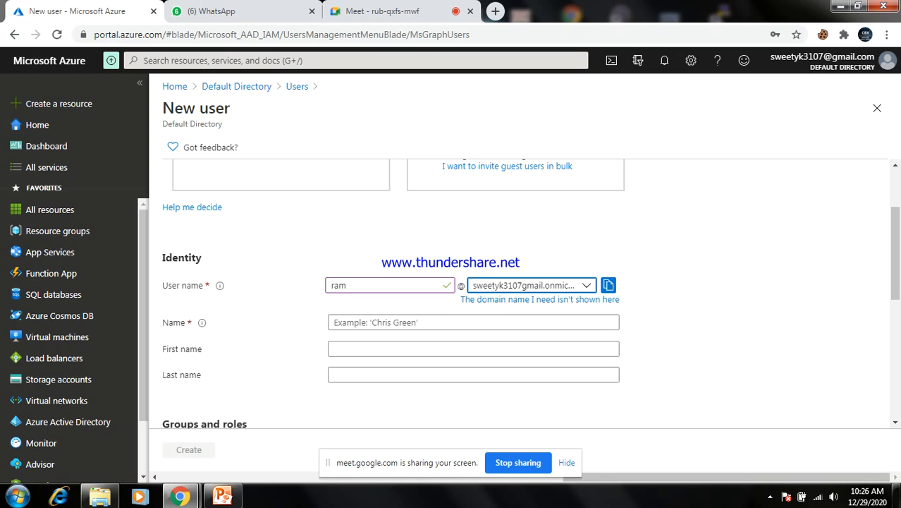
{"action": "left_click", "coordinate": [473, 322]}
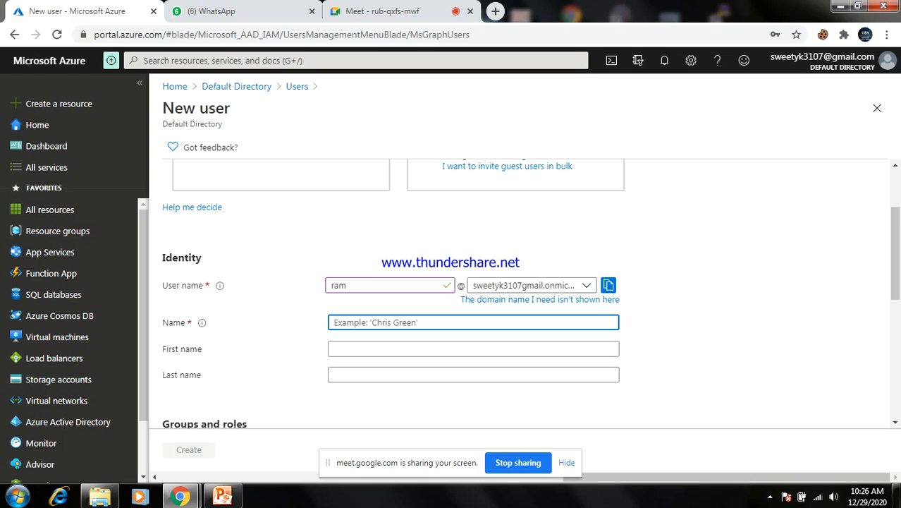
{"action": "type", "text": "ram"}
{"action": "left_click", "coordinate": [705, 346]}
Choose 'Let me create the password' and enter an 8-character initial password
{"action": "scroll", "coordinate": [529, 294], "scroll_direction": "down", "scroll_amount": 3}
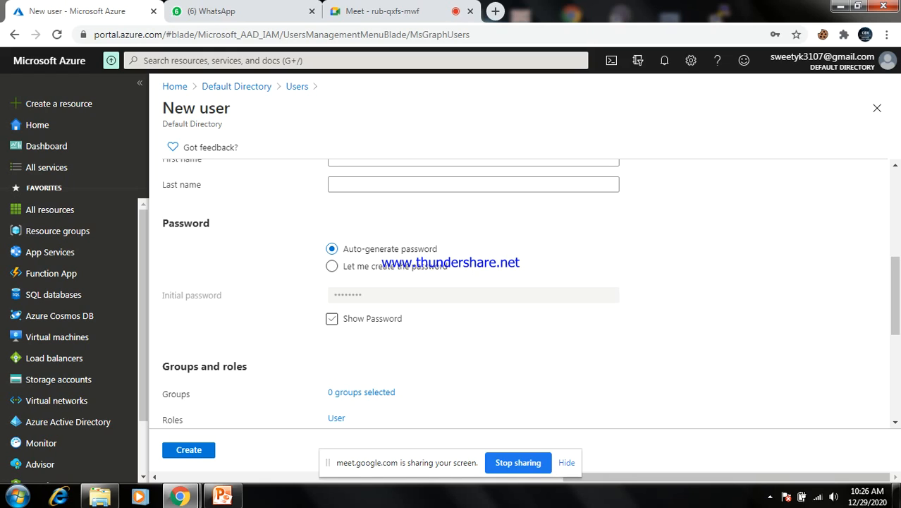
{"action": "left_click", "coordinate": [331, 318]}
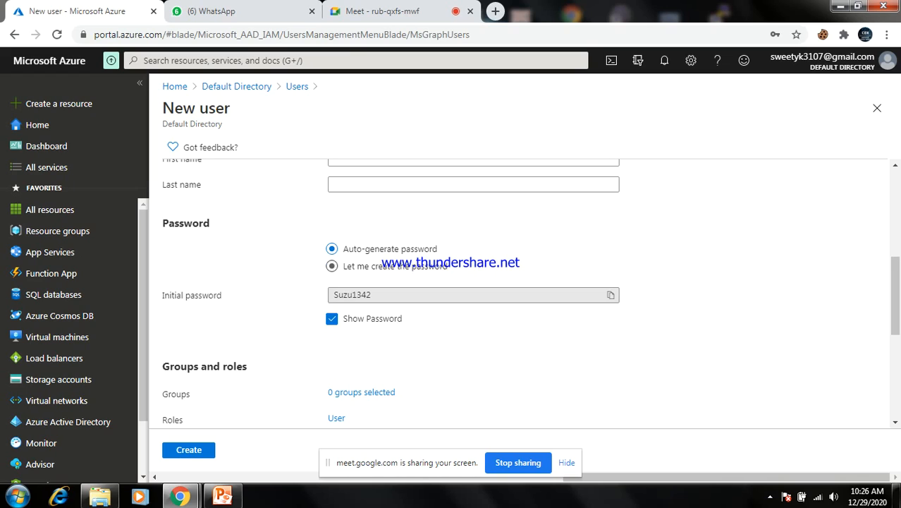
{"action": "left_click", "coordinate": [331, 266]}
{"action": "left_click", "coordinate": [473, 294]}
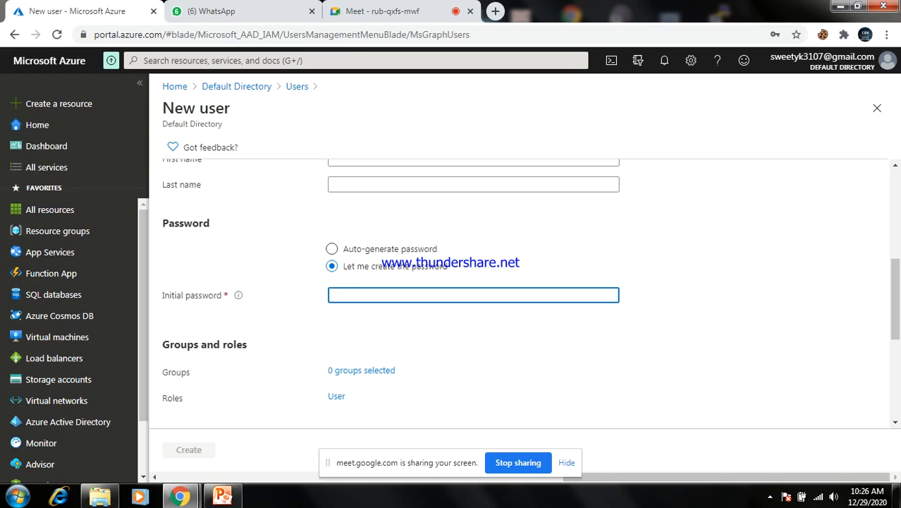
{"action": "type", "text": "*****"}
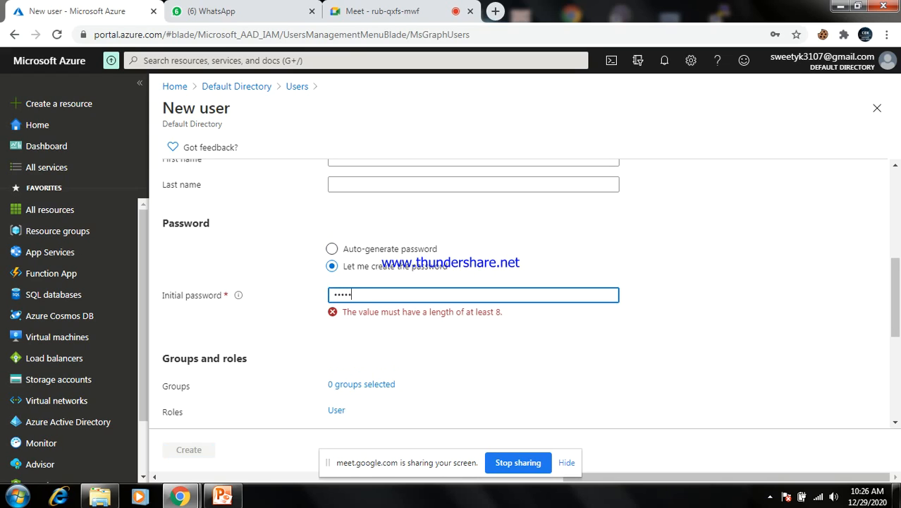
{"action": "type", "text": "***"}
{"action": "key", "text": "Tab"}
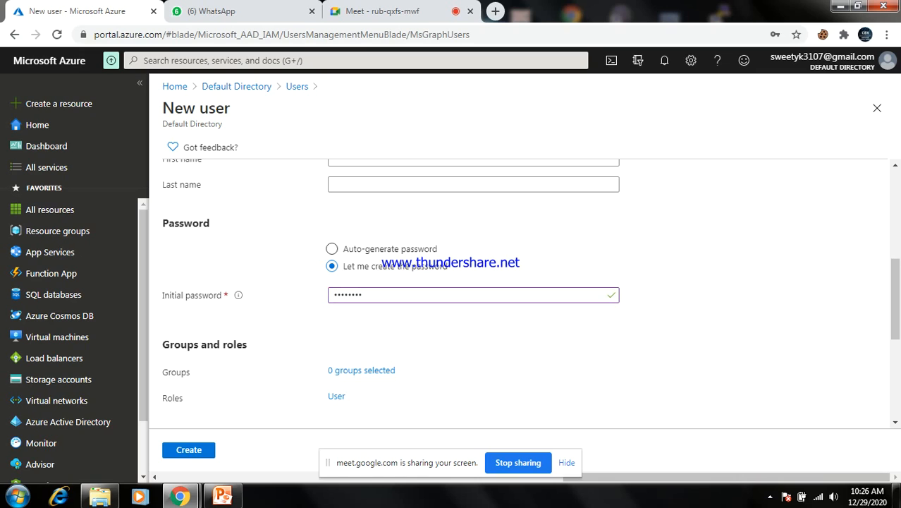
Scroll further down the New user form and open the Directory roles panel
{"action": "scroll", "coordinate": [523, 291], "scroll_direction": "down", "scroll_amount": 3}
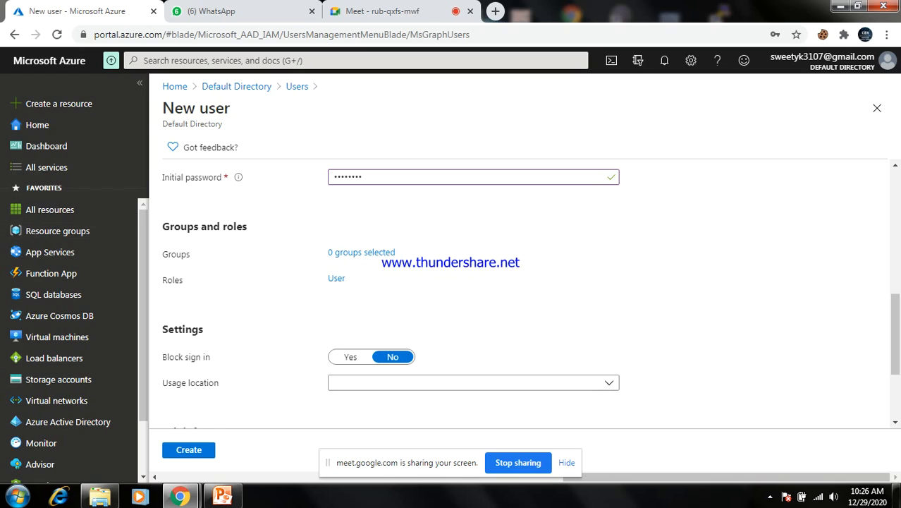
{"action": "left_click_drag", "start_coordinate": [161, 226], "coordinate": [247, 226]}
{"action": "left_click", "coordinate": [255, 227]}
{"action": "left_click_drag", "start_coordinate": [196, 226], "coordinate": [150, 100]}
{"action": "left_click", "coordinate": [258, 227]}
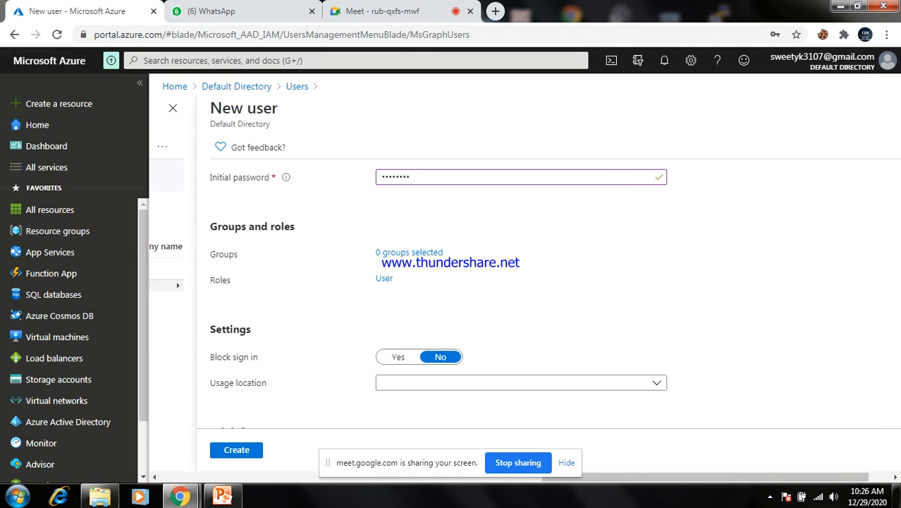
{"action": "left_click_drag", "start_coordinate": [295, 226], "coordinate": [265, 227]}
{"action": "left_click", "coordinate": [265, 227]}
{"action": "left_click_drag", "start_coordinate": [233, 254], "coordinate": [238, 254]}
{"action": "left_click", "coordinate": [238, 254]}
{"action": "left_click_drag", "start_coordinate": [394, 278], "coordinate": [382, 278]}
{"action": "left_click", "coordinate": [403, 280]}
{"action": "left_click", "coordinate": [385, 278]}
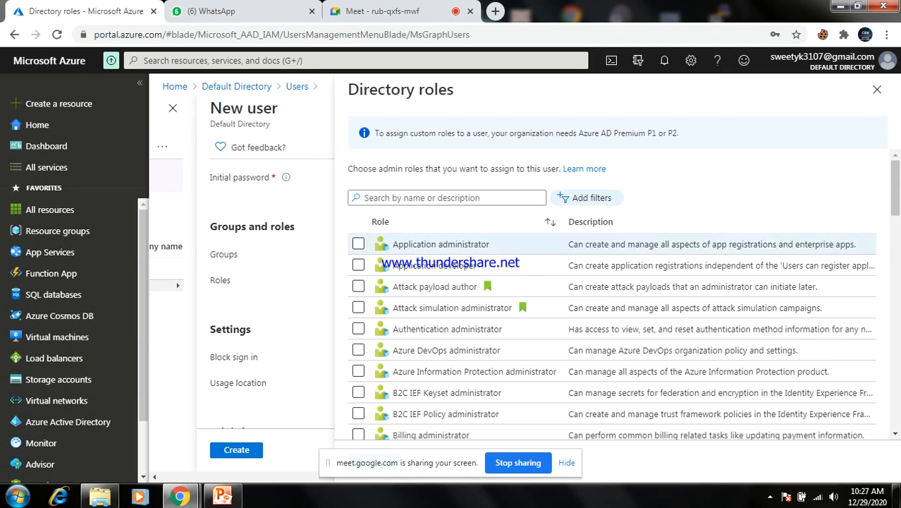
{"action": "scroll", "coordinate": [611, 296], "scroll_direction": "down", "scroll_amount": 7}
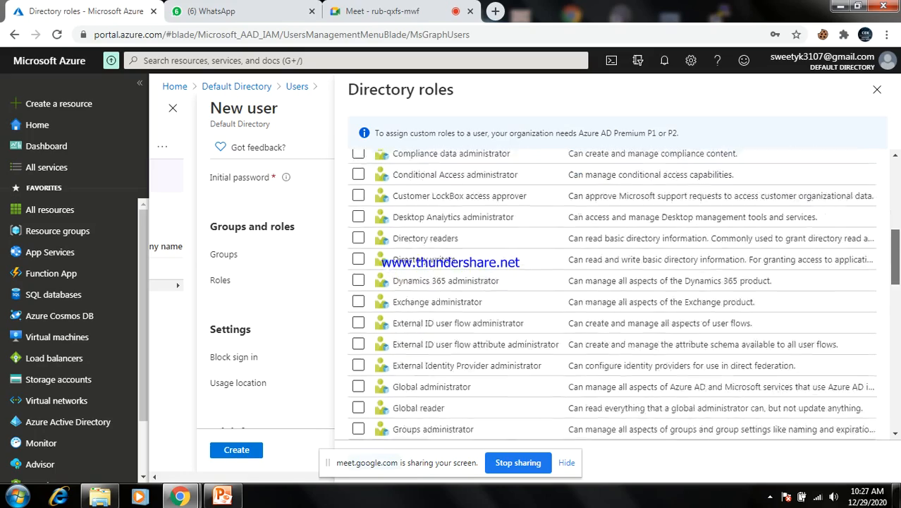
{"action": "scroll", "coordinate": [612, 294], "scroll_direction": "down", "scroll_amount": 10}
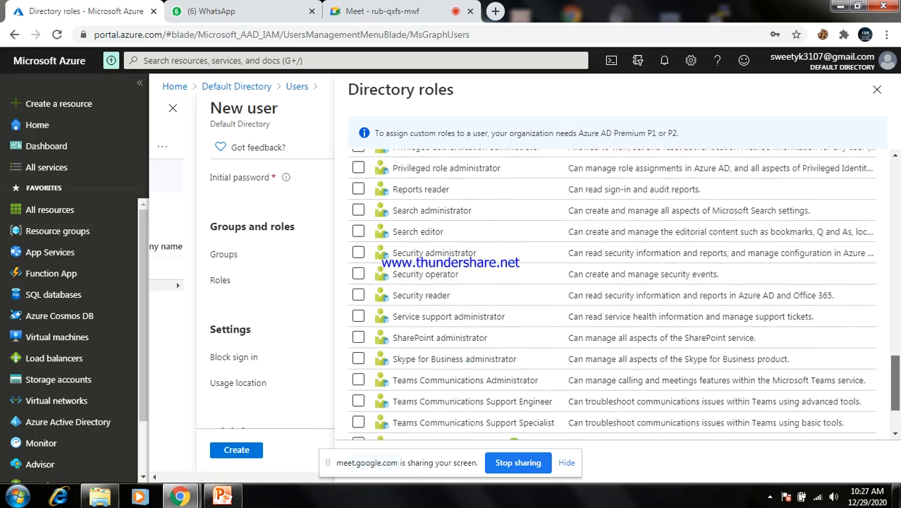
{"action": "scroll", "coordinate": [612, 294], "scroll_direction": "up", "scroll_amount": 17}
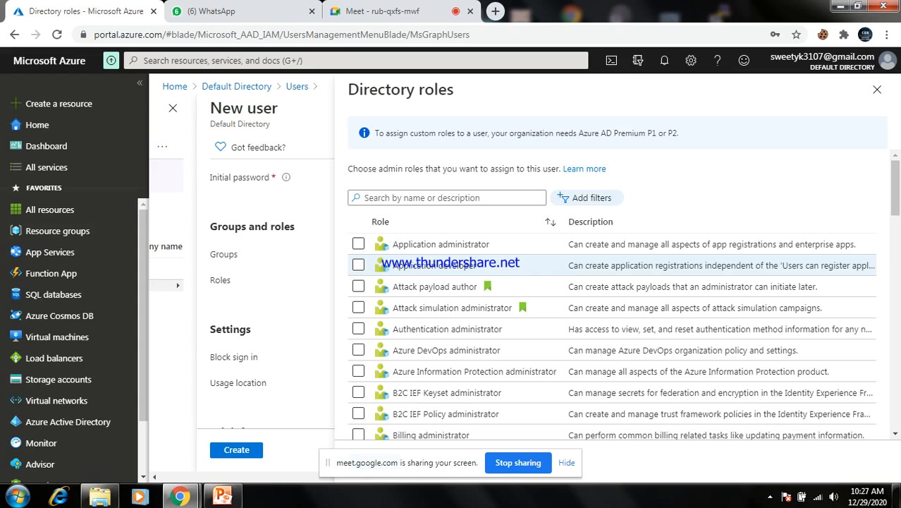
{"action": "left_click", "coordinate": [359, 265]}
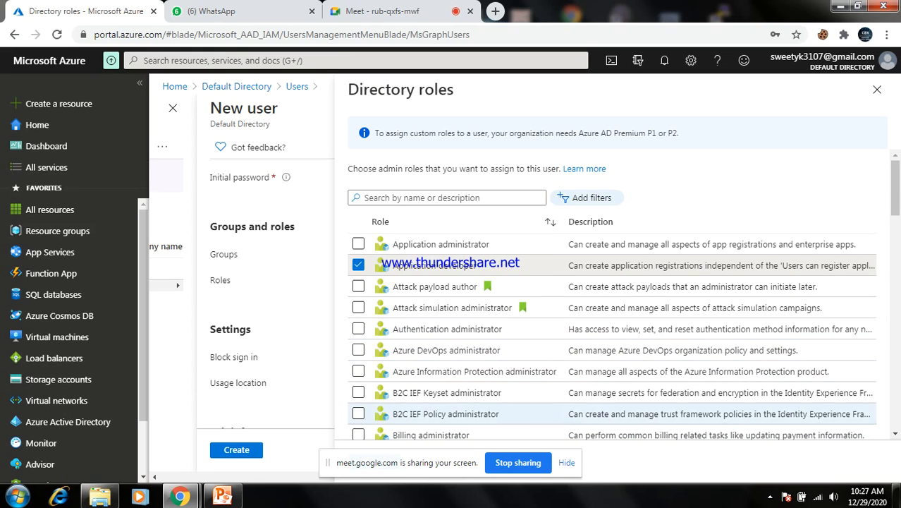
{"action": "left_click", "coordinate": [358, 264]}
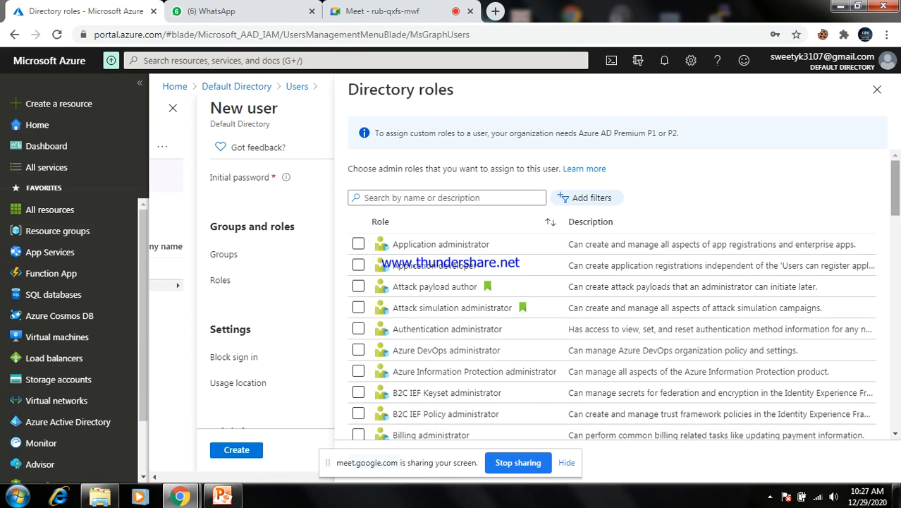
{"action": "scroll", "coordinate": [612, 294], "scroll_direction": "down", "scroll_amount": 6}
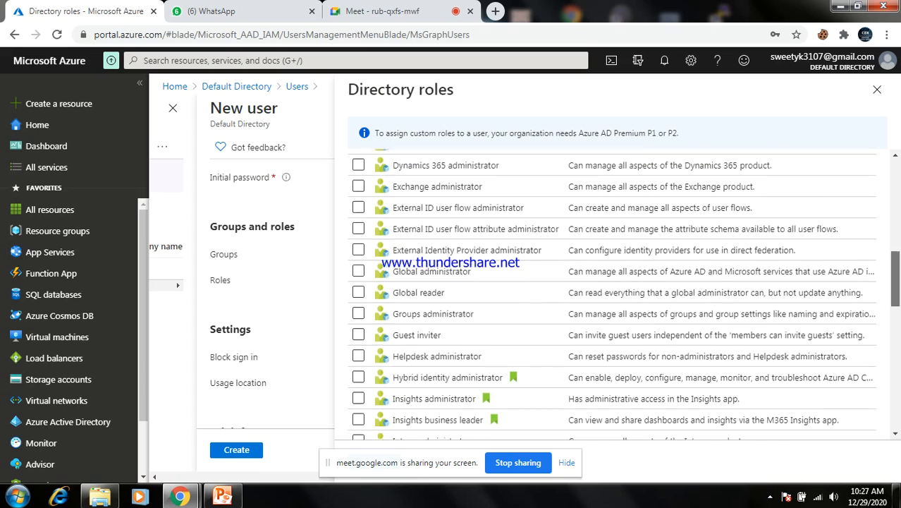
{"action": "scroll", "coordinate": [611, 294], "scroll_direction": "up", "scroll_amount": 6}
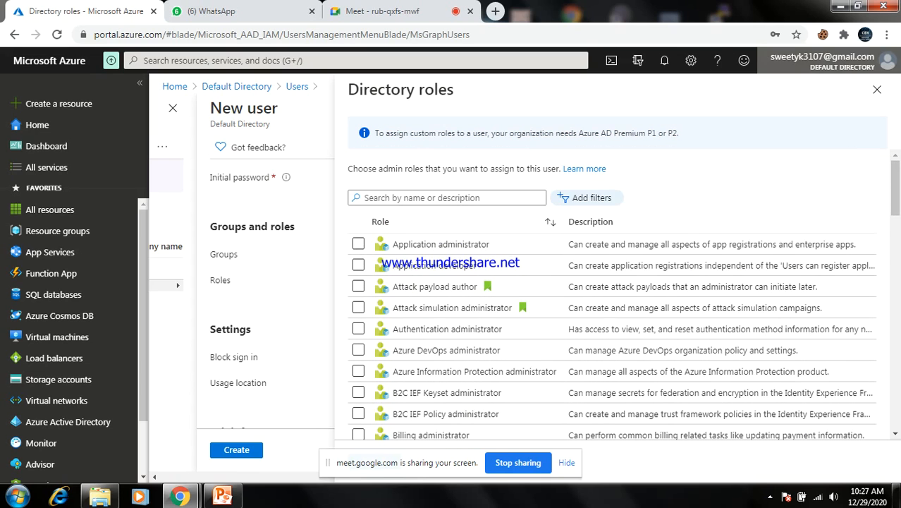
{"action": "left_click", "coordinate": [877, 90]}
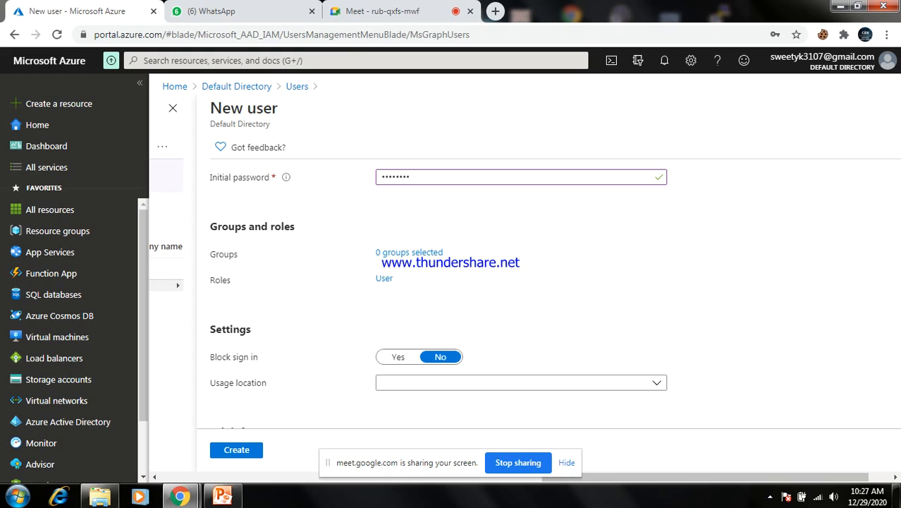
Set usage location to India, create user ram, and save the browser sign-in details
{"action": "left_click", "coordinate": [656, 382]}
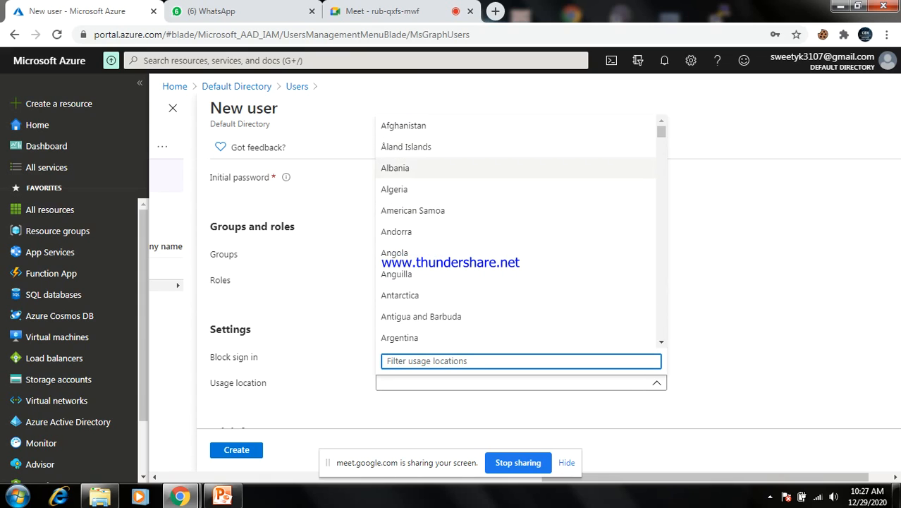
{"action": "left_click_drag", "start_coordinate": [661, 132], "coordinate": [661, 211]}
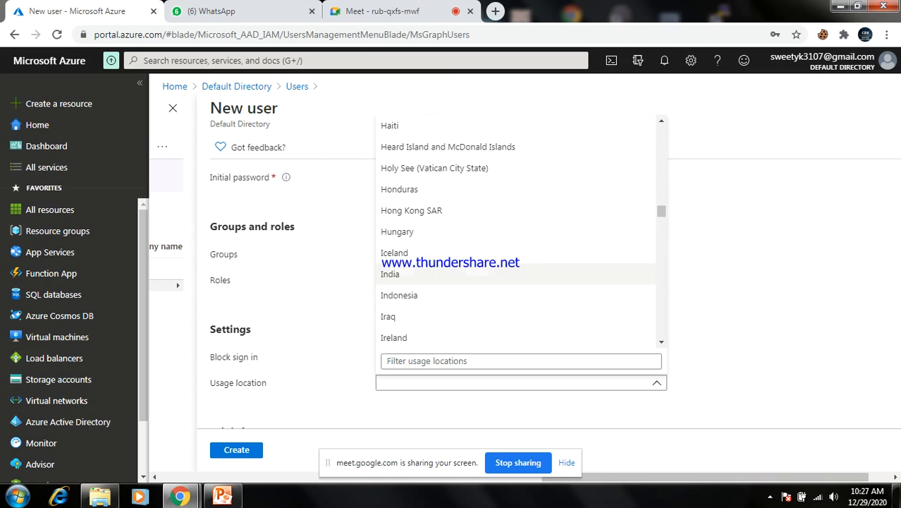
{"action": "left_click", "coordinate": [390, 274]}
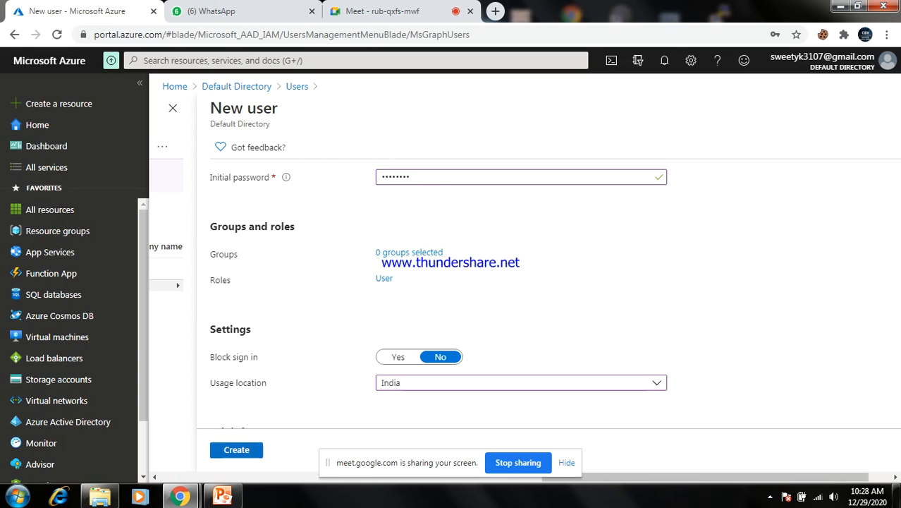
{"action": "left_click", "coordinate": [237, 449]}
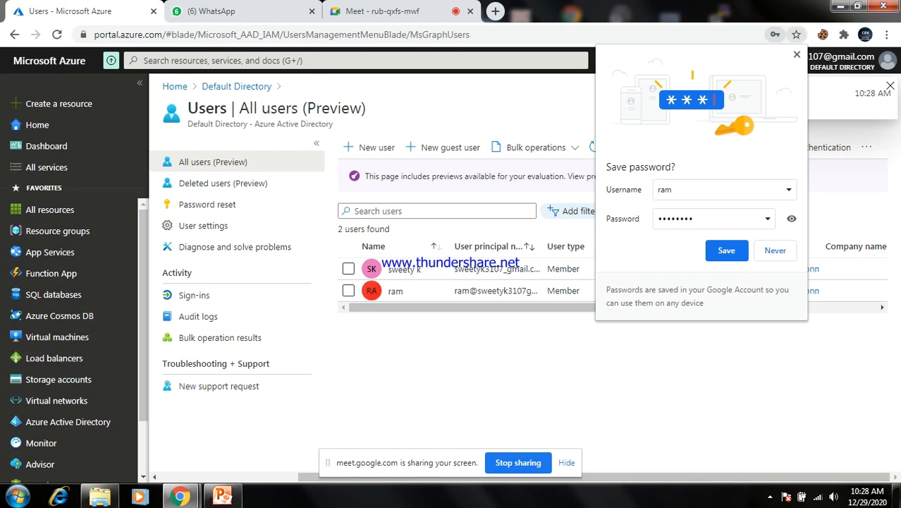
{"action": "left_click", "coordinate": [726, 250]}
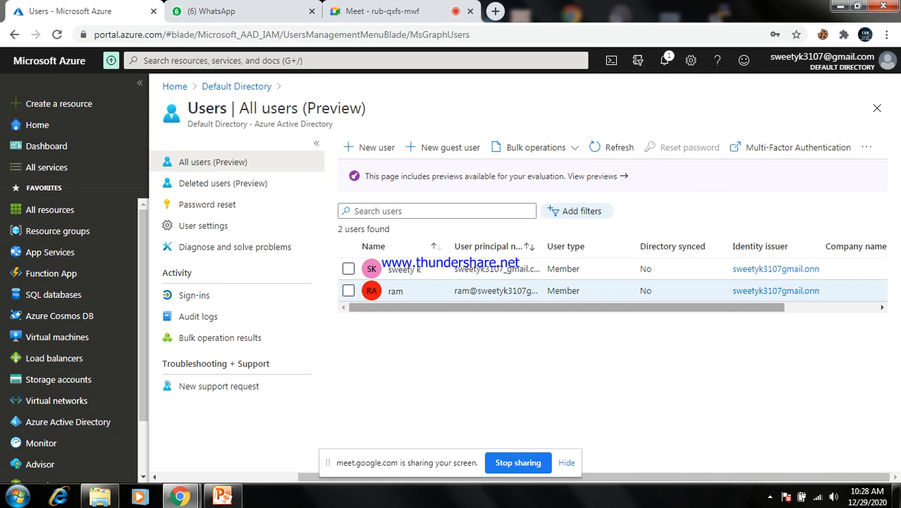
Start another new user from the All users page
{"action": "left_click", "coordinate": [369, 147]}
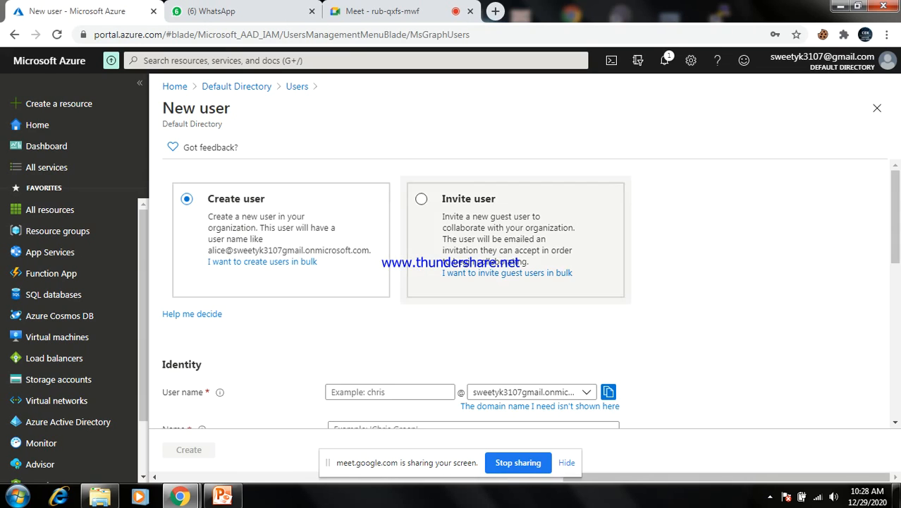
Enter user name and display name 'ravi' and set a custom initial password
{"action": "scroll", "coordinate": [494, 281], "scroll_direction": "down", "scroll_amount": 3}
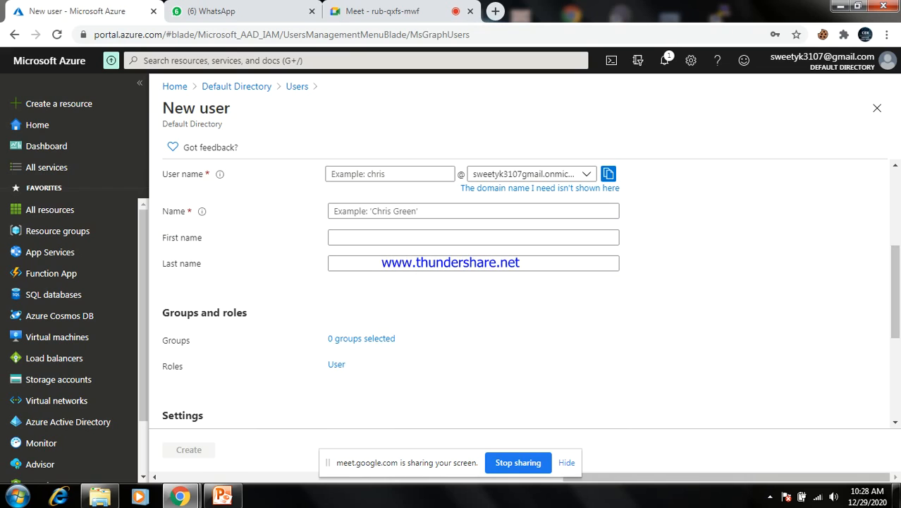
{"action": "left_click", "coordinate": [390, 175]}
{"action": "type", "text": "ravi"}
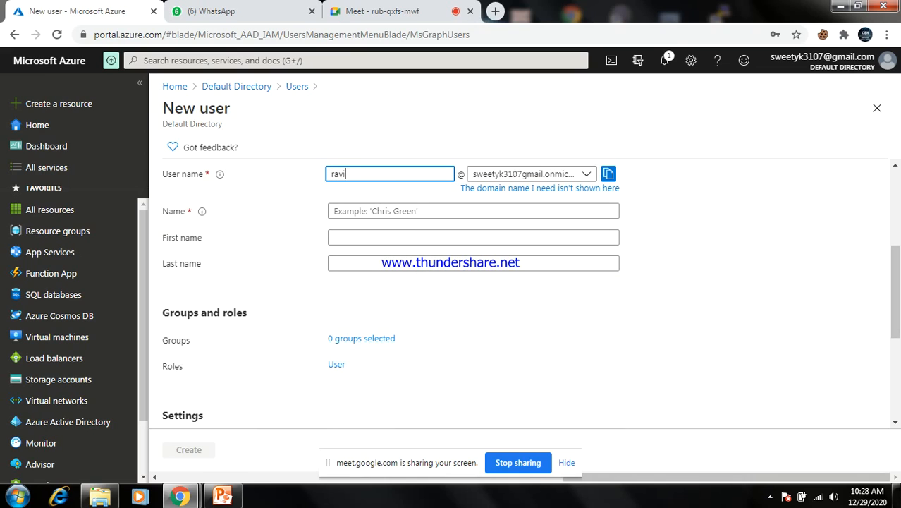
{"action": "key", "text": "Tab"}
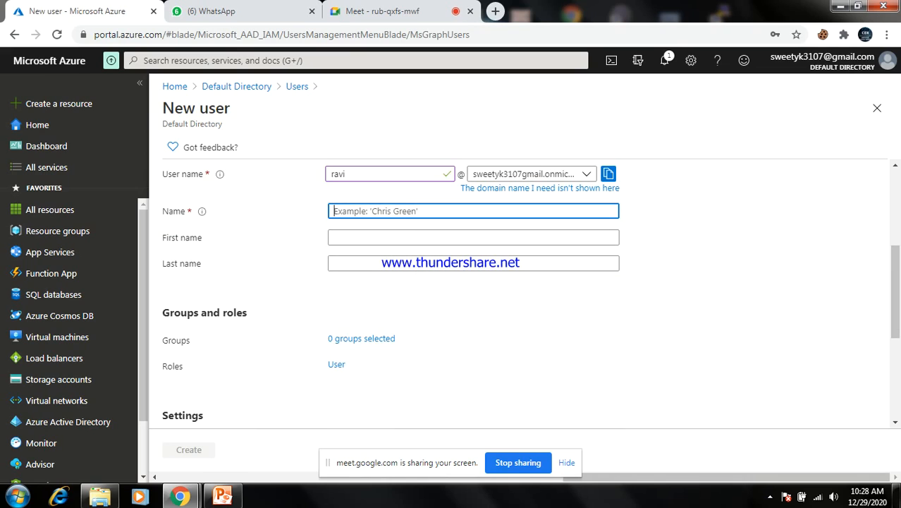
{"action": "type", "text": "ravi"}
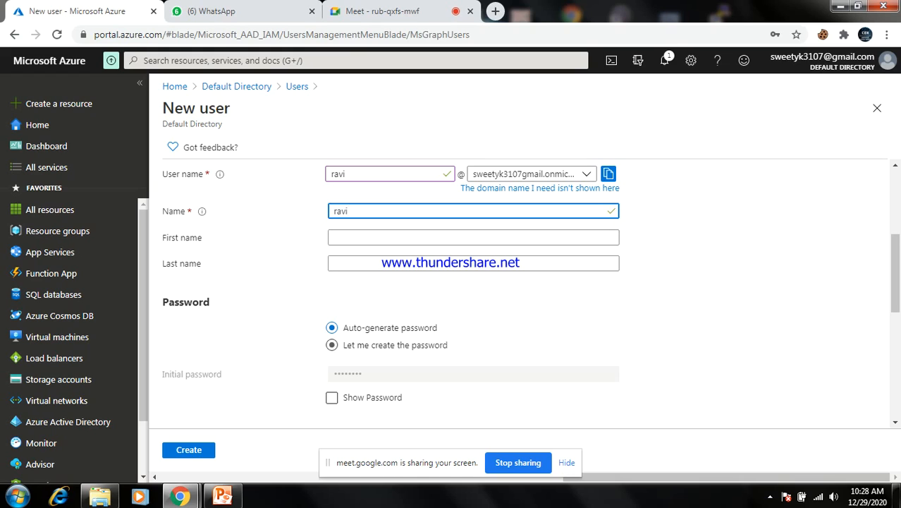
{"action": "left_click", "coordinate": [331, 345]}
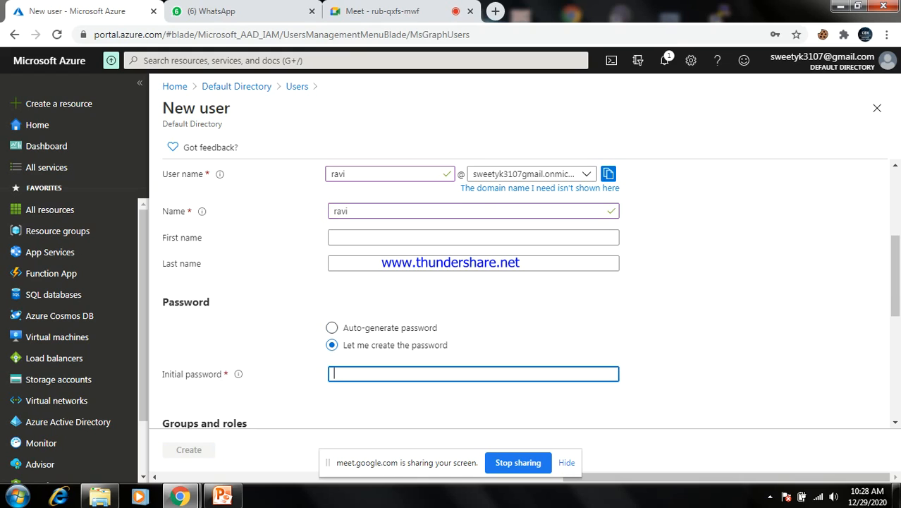
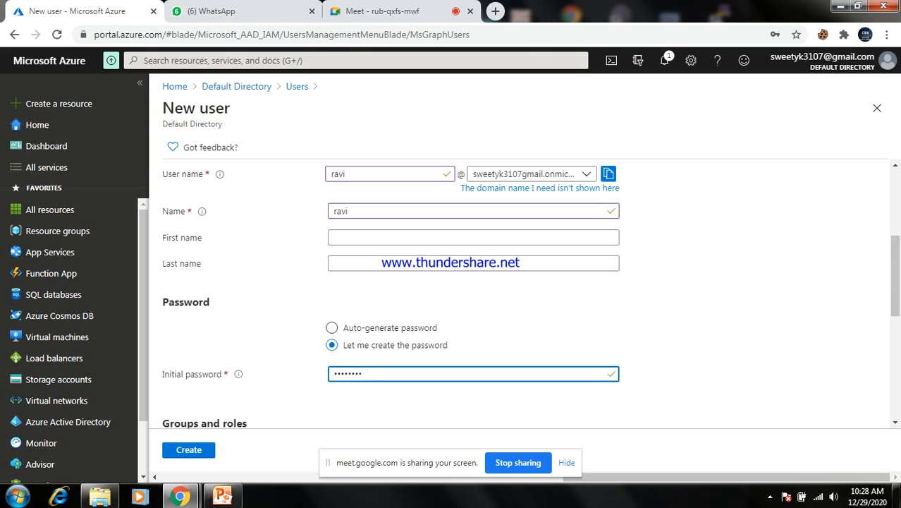
Fill job title 'devops', department 'it', company 'iiht', and create user ravi
{"action": "scroll", "coordinate": [518, 293], "scroll_direction": "down", "scroll_amount": 3}
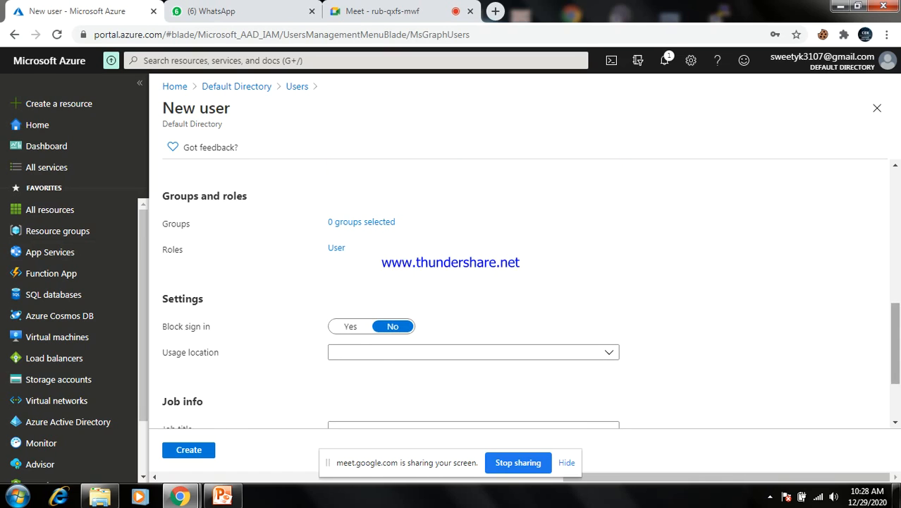
{"action": "scroll", "coordinate": [519, 293], "scroll_direction": "down", "scroll_amount": 2}
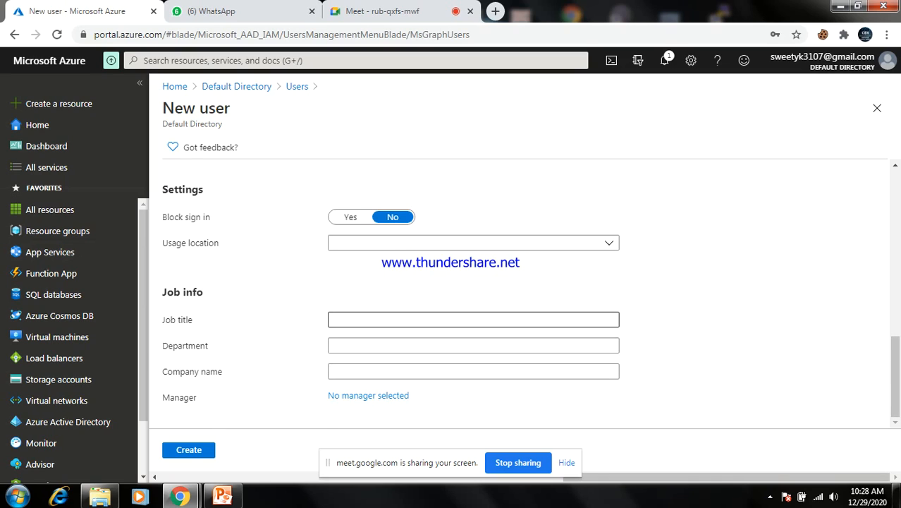
{"action": "left_click", "coordinate": [473, 319]}
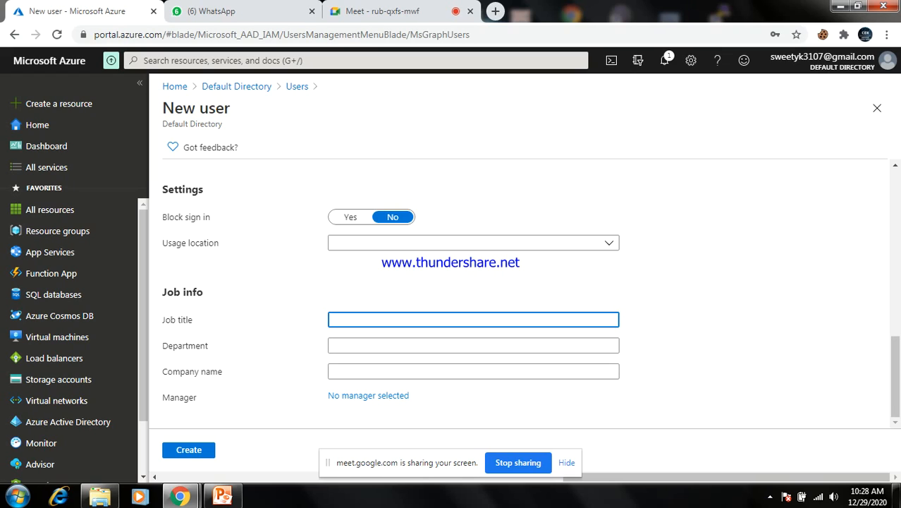
{"action": "type", "text": "devops"}
{"action": "left_click", "coordinate": [473, 345]}
{"action": "type", "text": "iiht"}
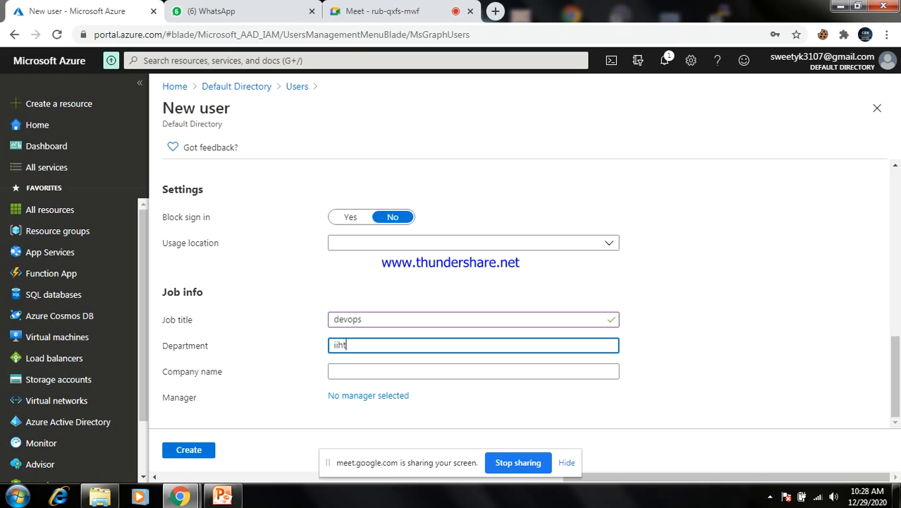
{"action": "key", "text": "BackSpace"}
{"action": "key", "text": "BackSpace"}
{"action": "key", "text": "BackSpace"}
{"action": "type", "text": "it"}
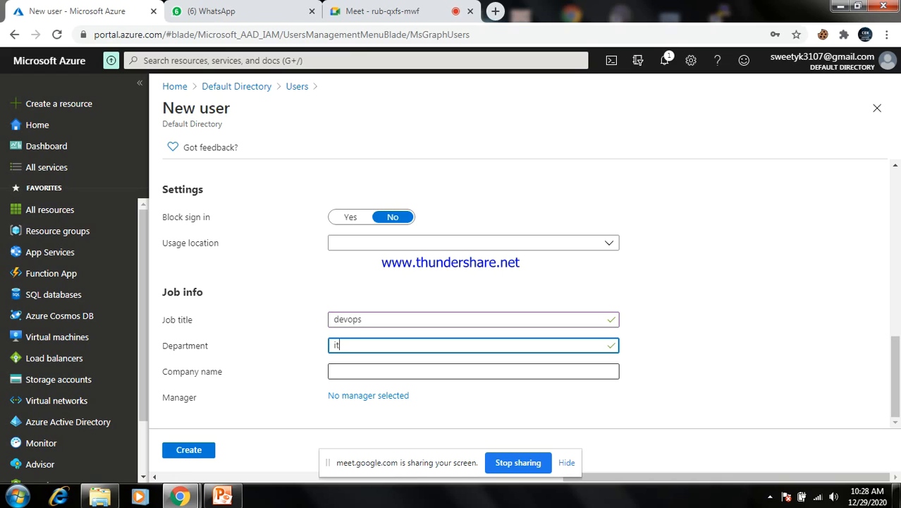
{"action": "left_click", "coordinate": [473, 371]}
{"action": "type", "text": "iiht"}
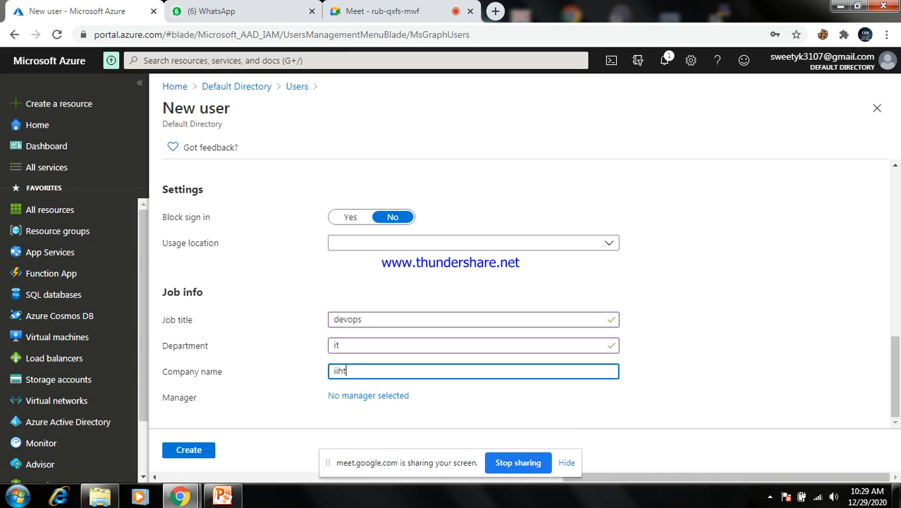
{"action": "key", "text": "Tab"}
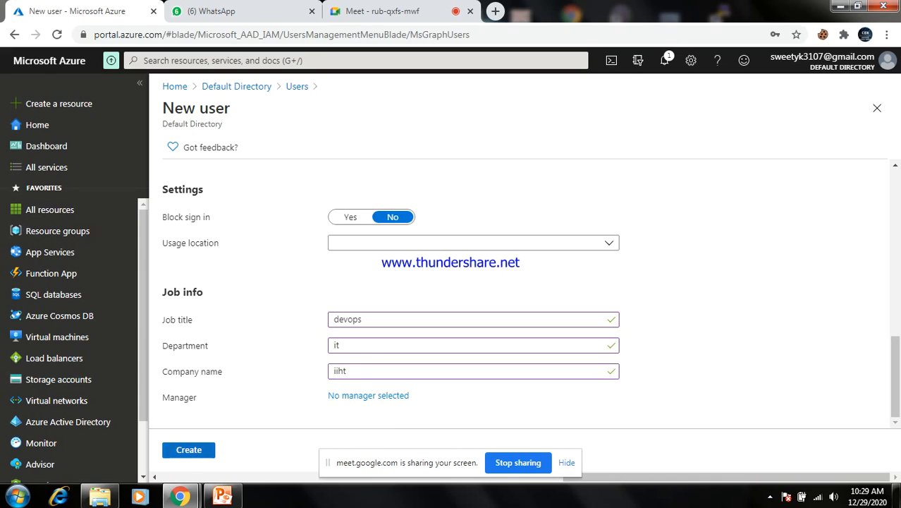
{"action": "left_click", "coordinate": [189, 450]}
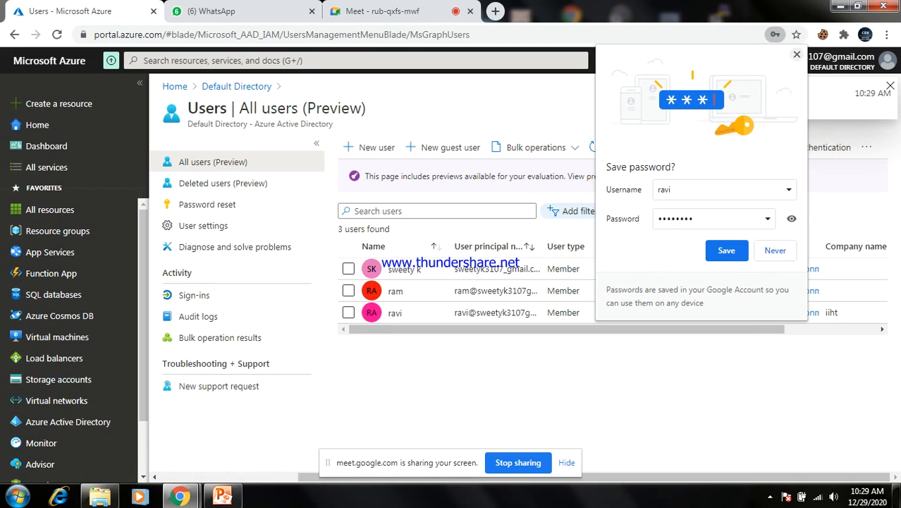
{"action": "left_click", "coordinate": [797, 54]}
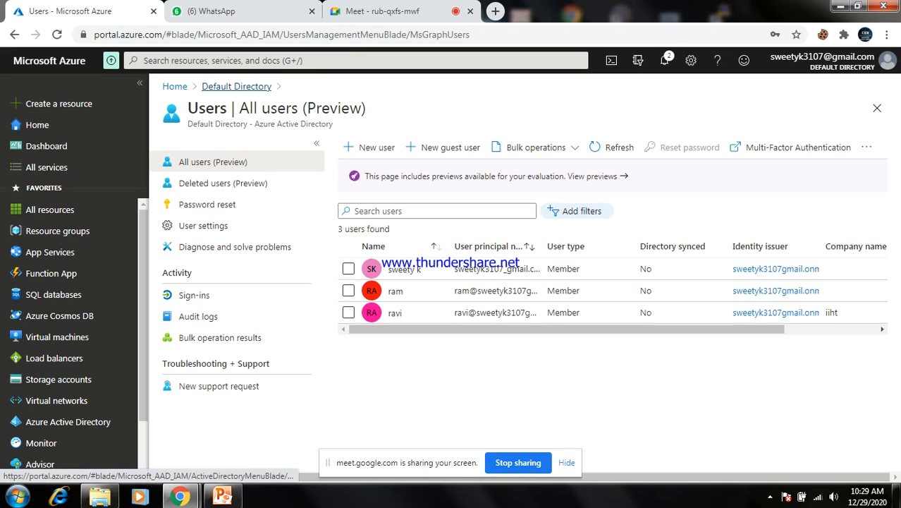
Return to the Default Directory overview page
{"action": "left_click", "coordinate": [236, 86]}
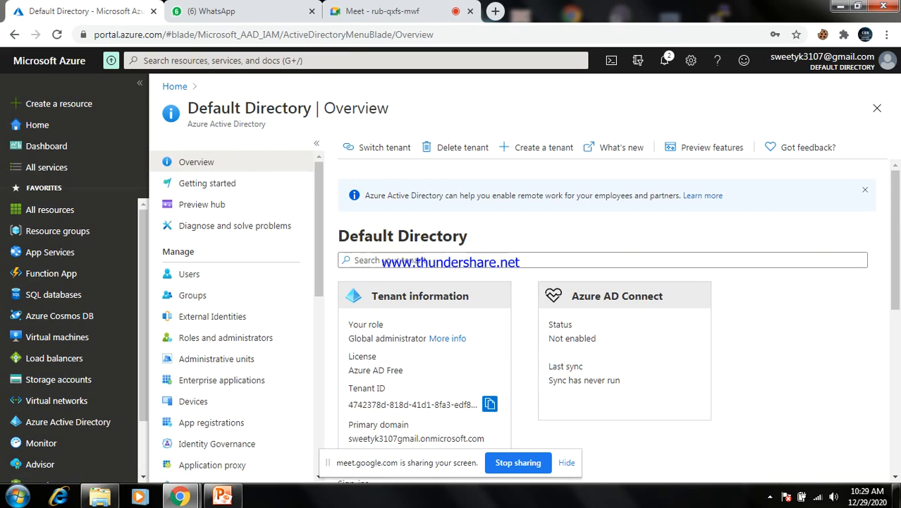
Go to Default Directory's Groups list and start a new group
{"action": "scroll", "coordinate": [226, 256], "scroll_direction": "down", "scroll_amount": 2}
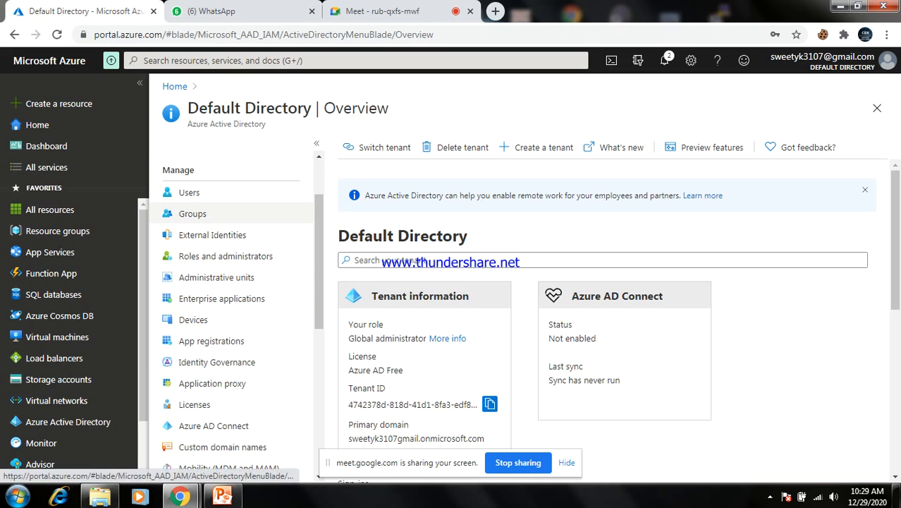
{"action": "left_click", "coordinate": [192, 212]}
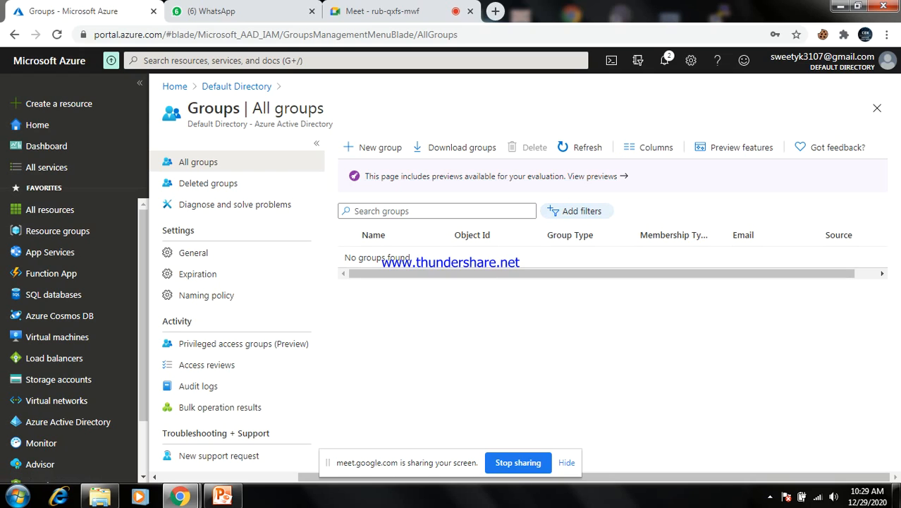
{"action": "left_click", "coordinate": [373, 146]}
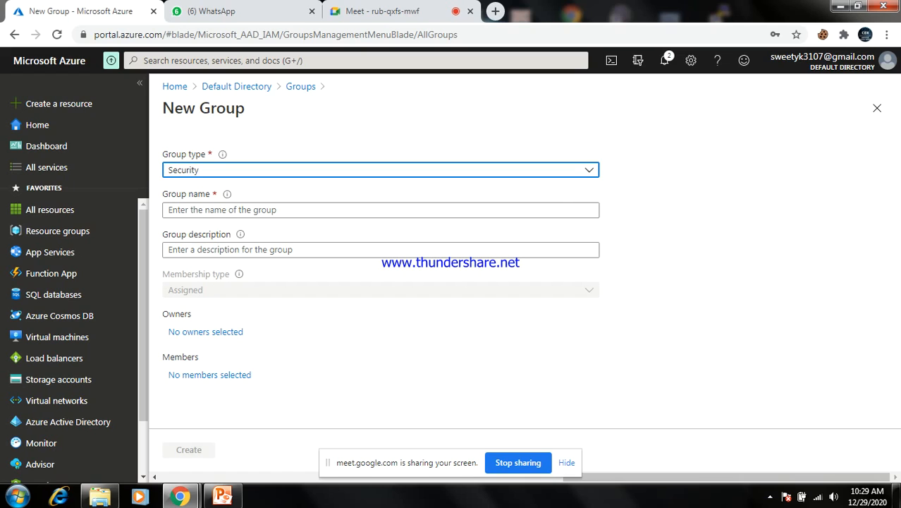
{"action": "left_click", "coordinate": [380, 170]}
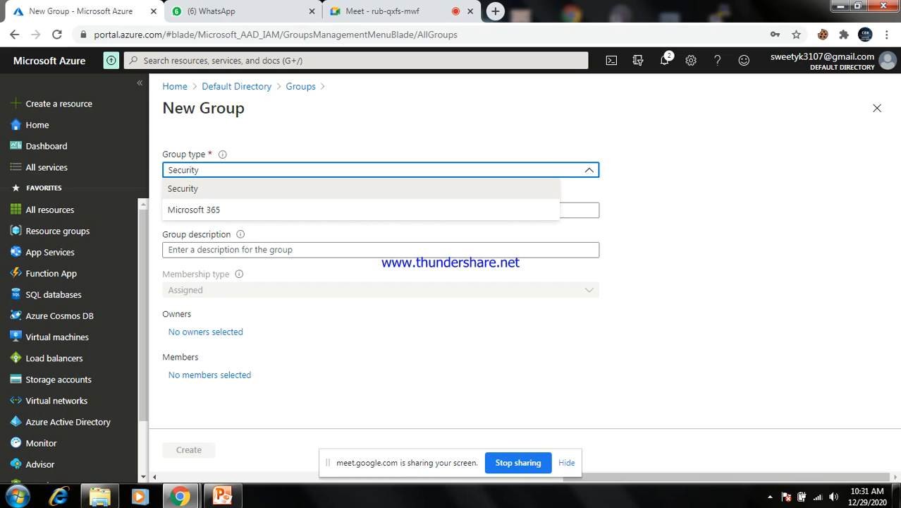
{"action": "key", "text": "Escape"}
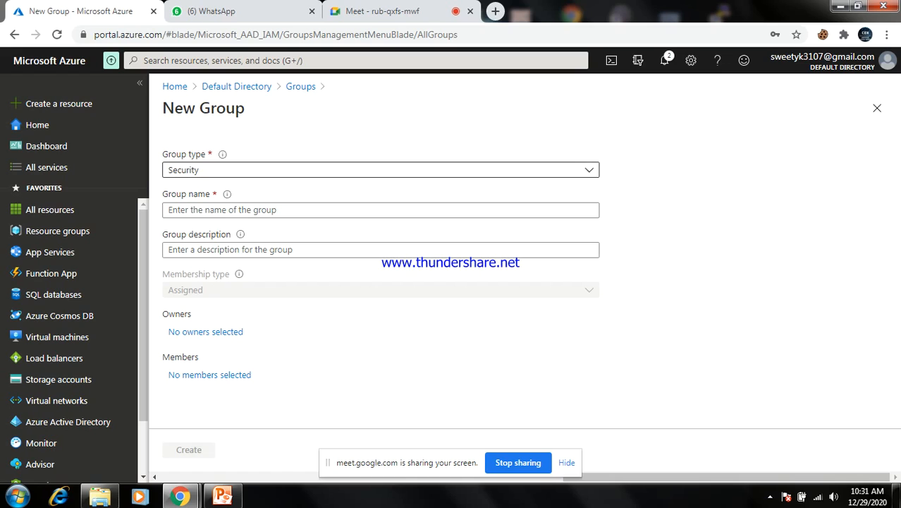
{"action": "left_click", "coordinate": [380, 170]}
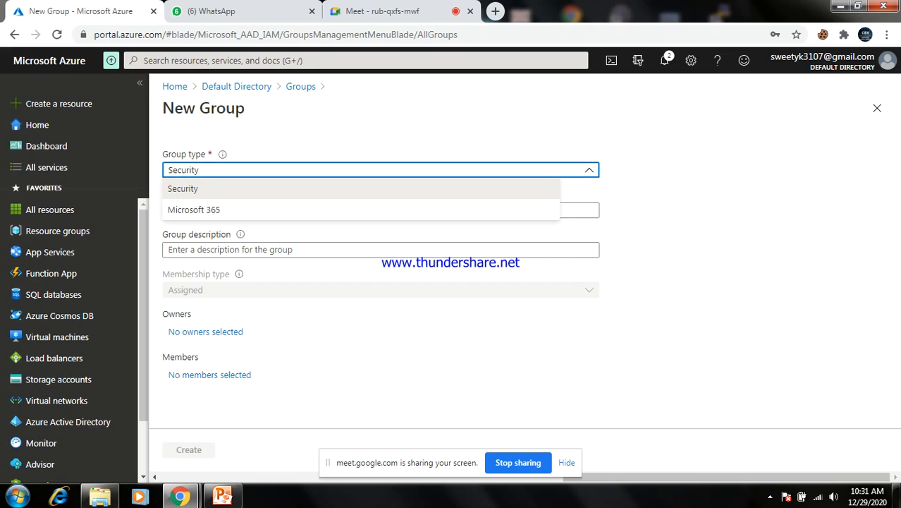
{"action": "left_click", "coordinate": [194, 209]}
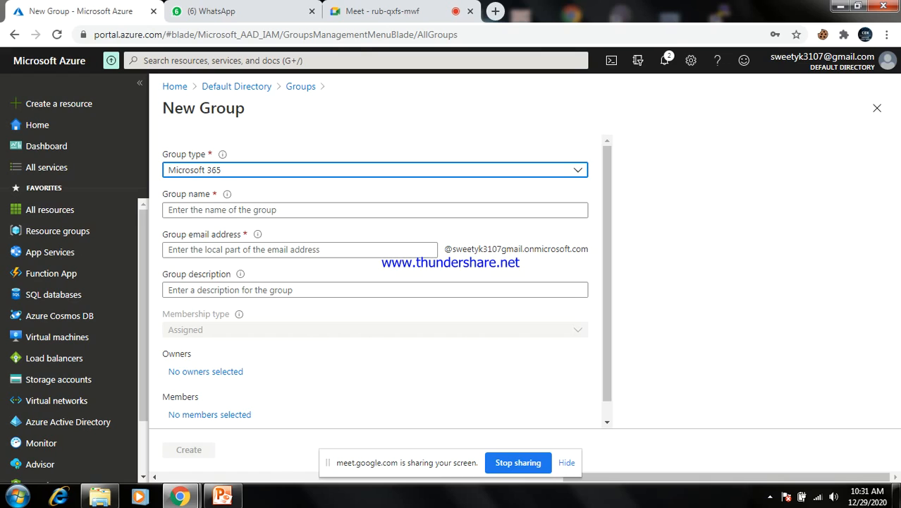
{"action": "left_click", "coordinate": [375, 170]}
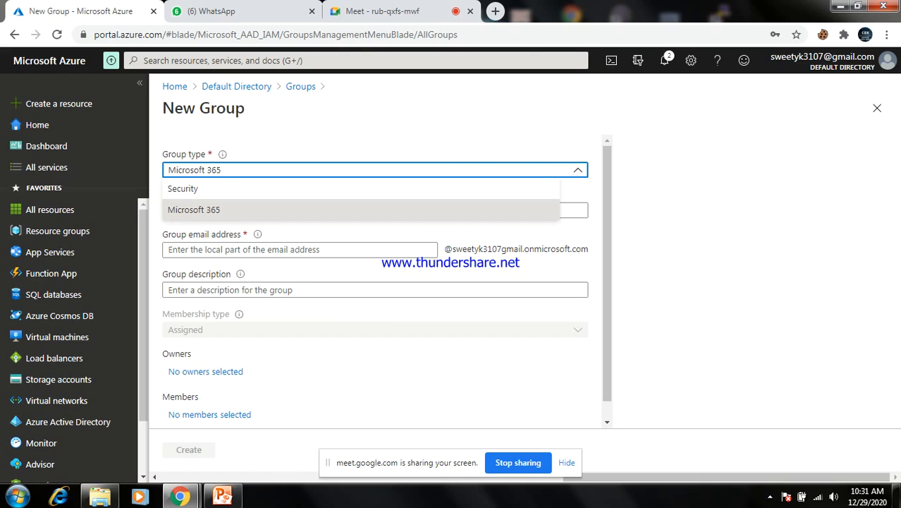
{"action": "left_click", "coordinate": [296, 189]}
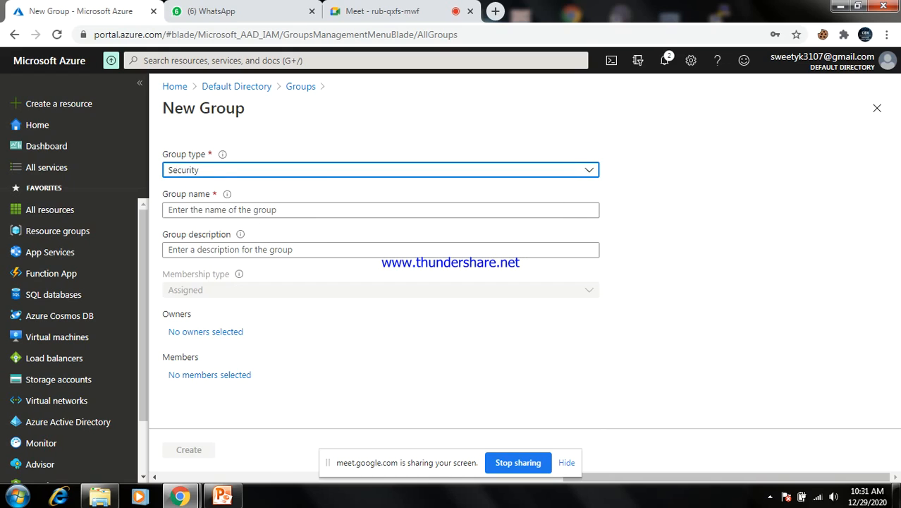
Name the group 'cloud admin', correct its description to 'cloud admin', and create it
{"action": "left_click", "coordinate": [296, 210]}
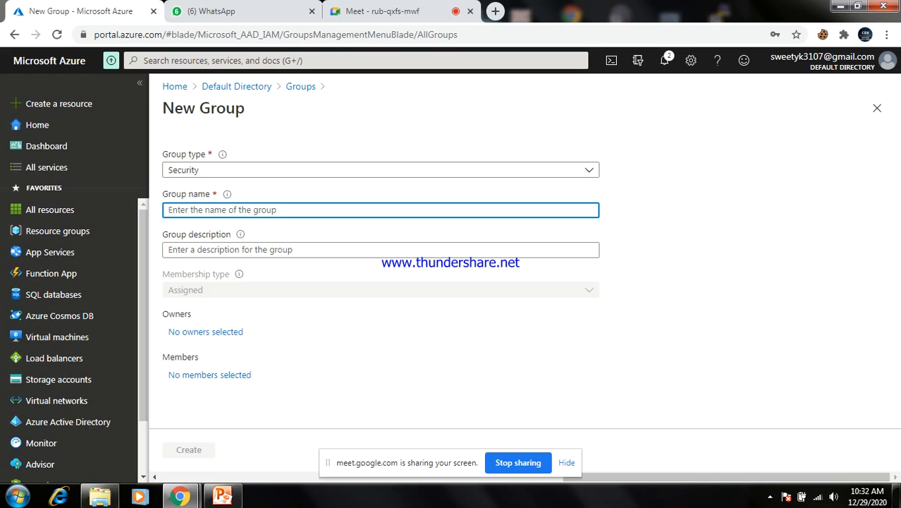
{"action": "type", "text": "cloud"}
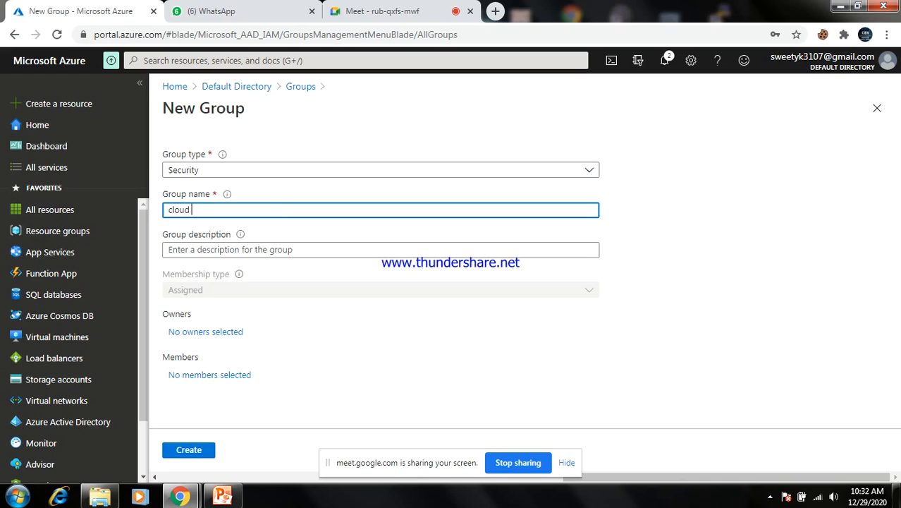
{"action": "type", "text": " admin"}
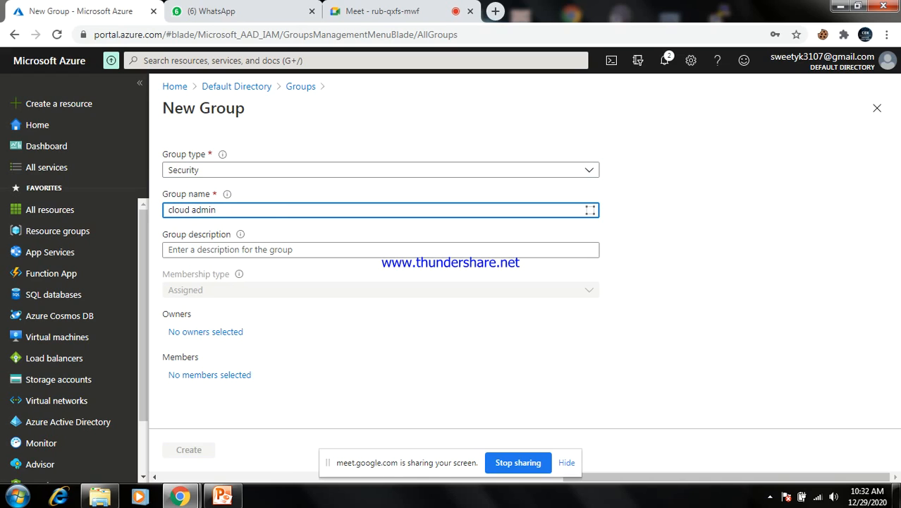
{"action": "left_click", "coordinate": [296, 249]}
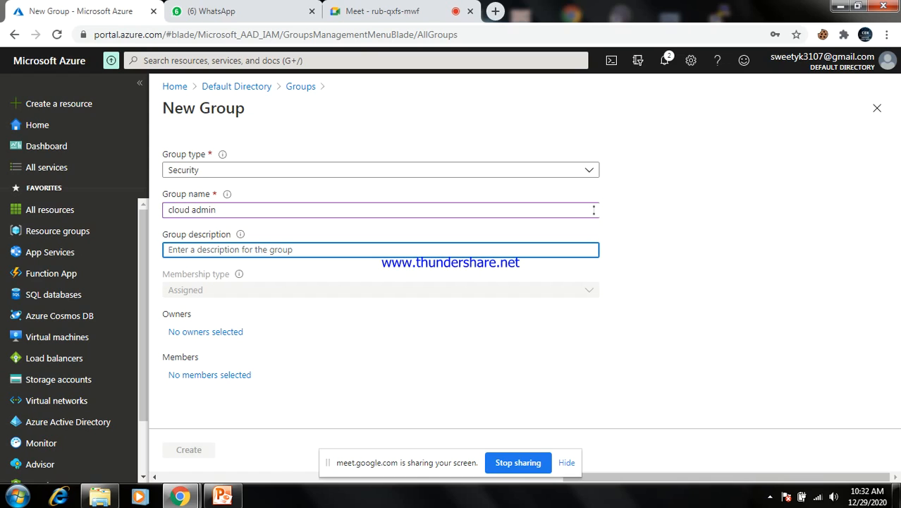
{"action": "type", "text": "cloud"}
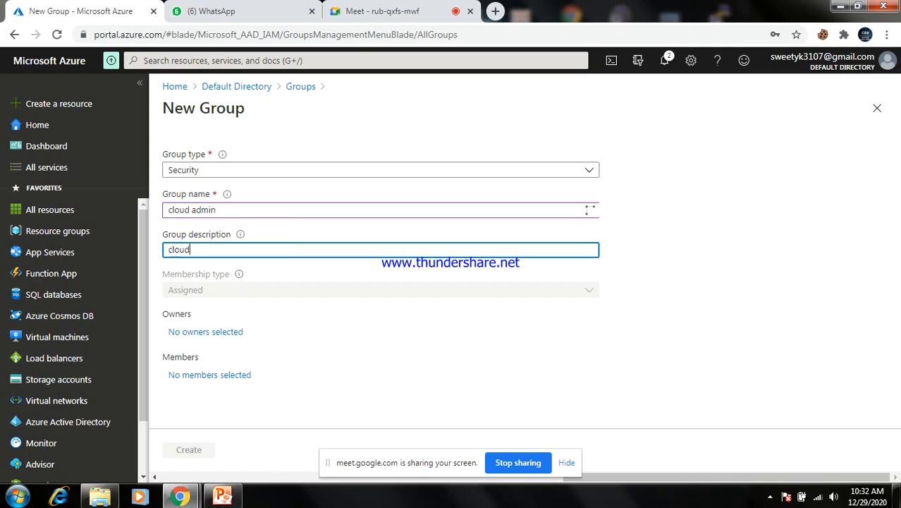
{"action": "type", "text": " adim"}
{"action": "key", "text": "BackSpace"}
{"action": "key", "text": "BackSpace"}
{"action": "key", "text": "BackSpace"}
{"action": "type", "text": "dmin"}
{"action": "key", "text": "Tab"}
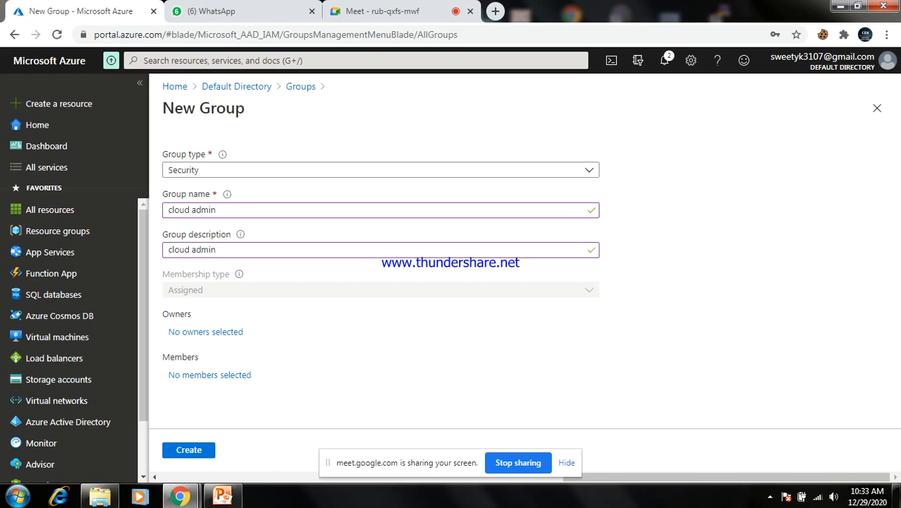
{"action": "left_click", "coordinate": [189, 450]}
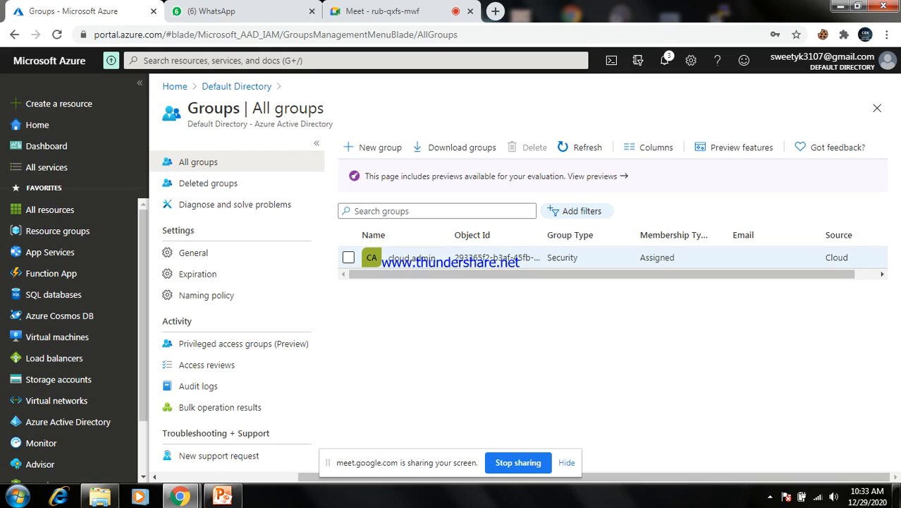
Open the cloud admin group from All groups and view its empty Members page
{"action": "left_click", "coordinate": [348, 257]}
{"action": "left_click", "coordinate": [412, 258]}
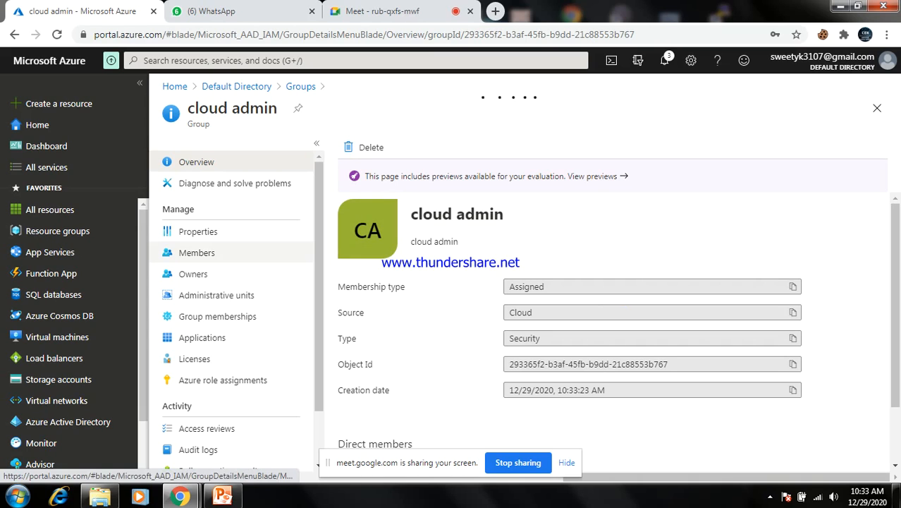
{"action": "left_click", "coordinate": [196, 252]}
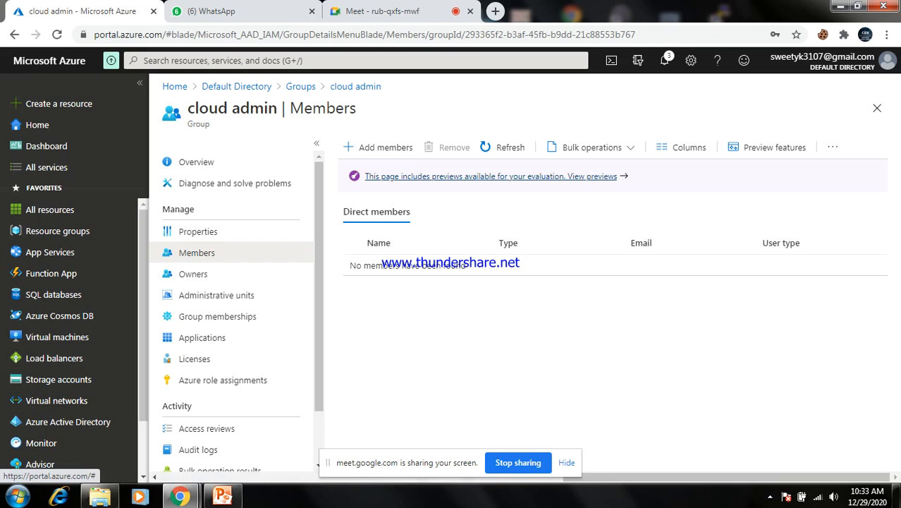
{"action": "left_click", "coordinate": [378, 147]}
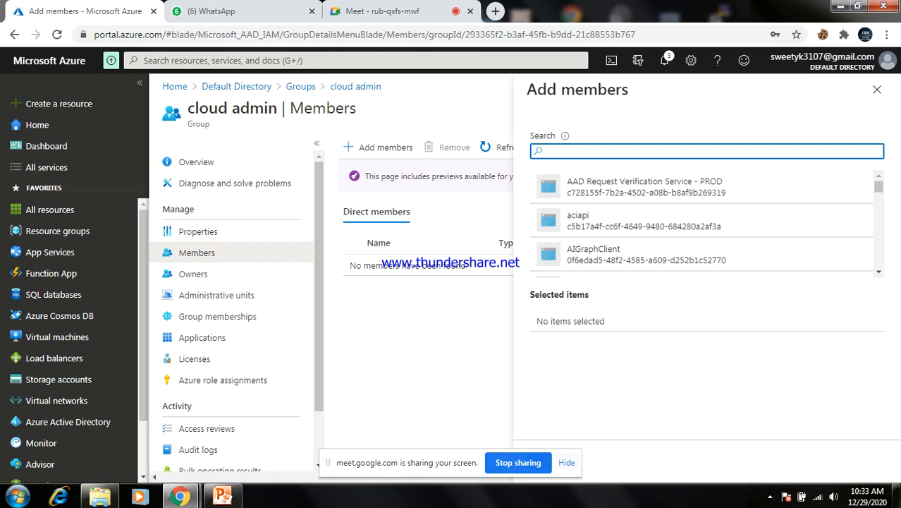
{"action": "type", "text": "ram"}
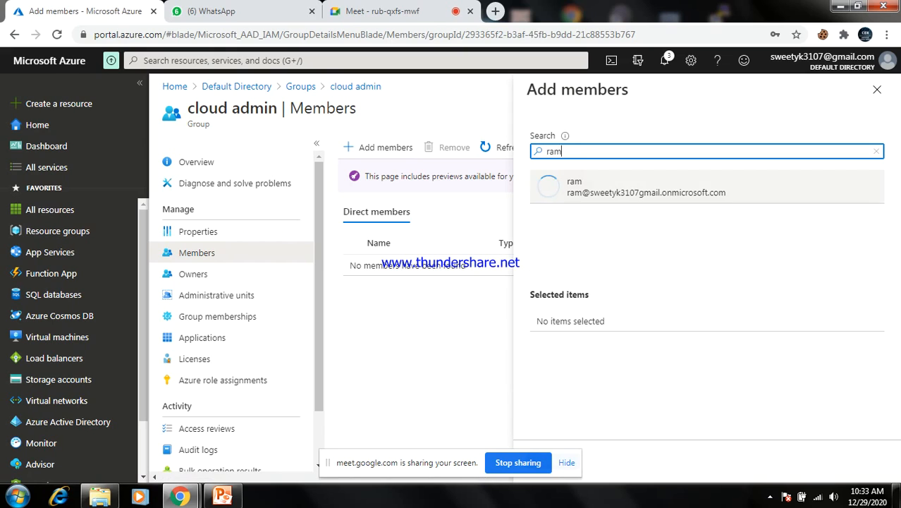
{"action": "left_click", "coordinate": [646, 187]}
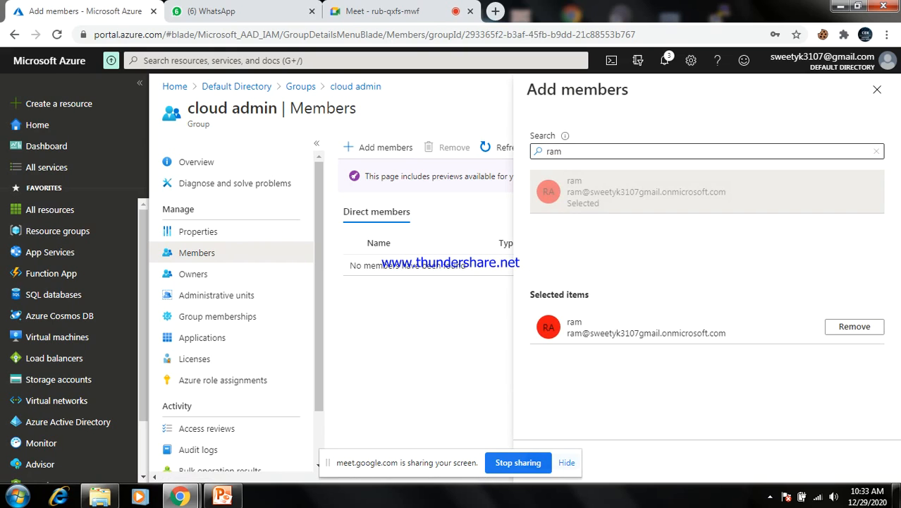
{"action": "left_click", "coordinate": [646, 151]}
{"action": "key", "text": "BackSpace"}
{"action": "key", "text": "BackSpace"}
{"action": "key", "text": "BackSpace"}
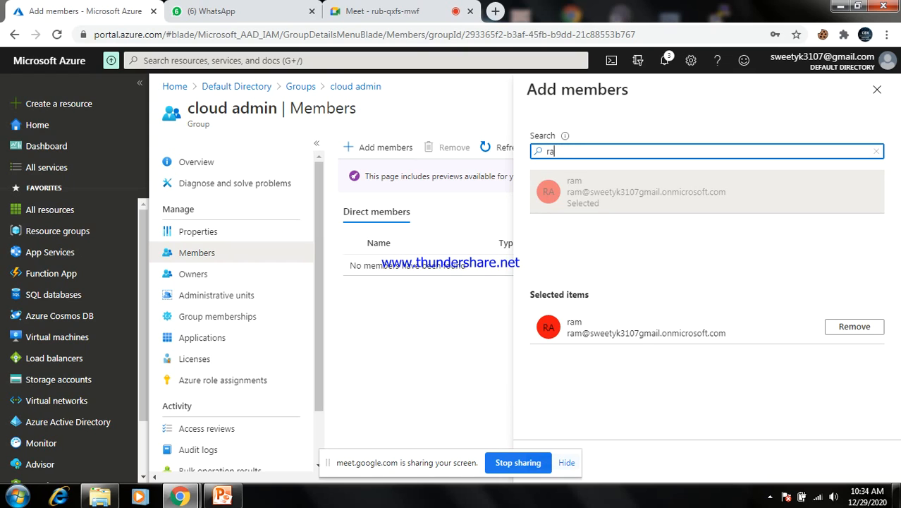
{"action": "type", "text": "ravi"}
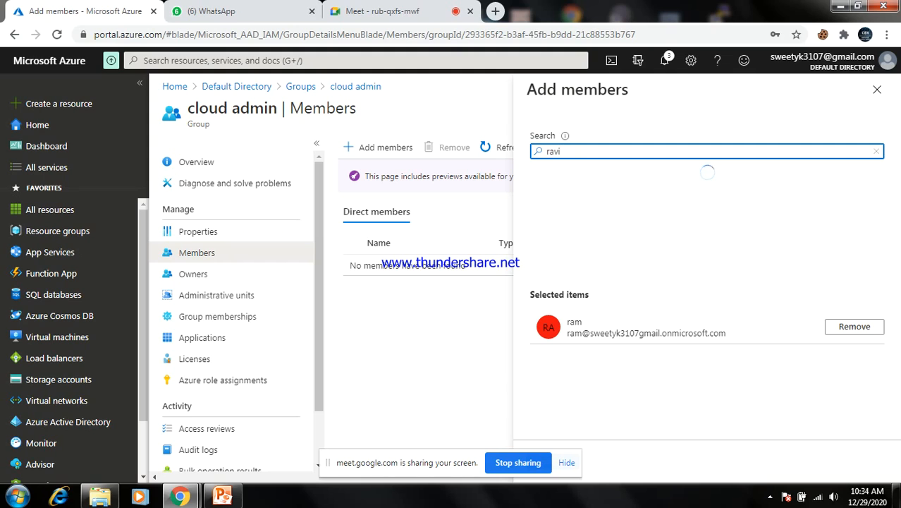
{"action": "left_click", "coordinate": [645, 188]}
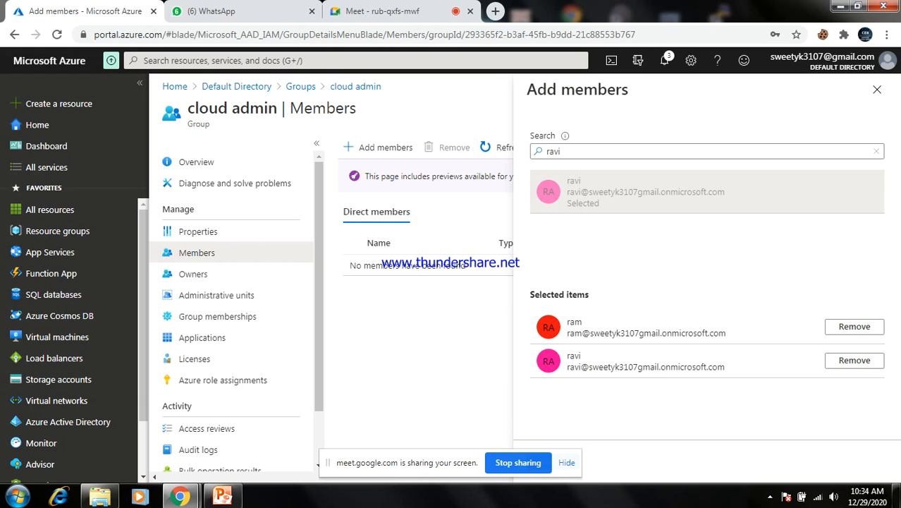
{"action": "left_click", "coordinate": [876, 88]}
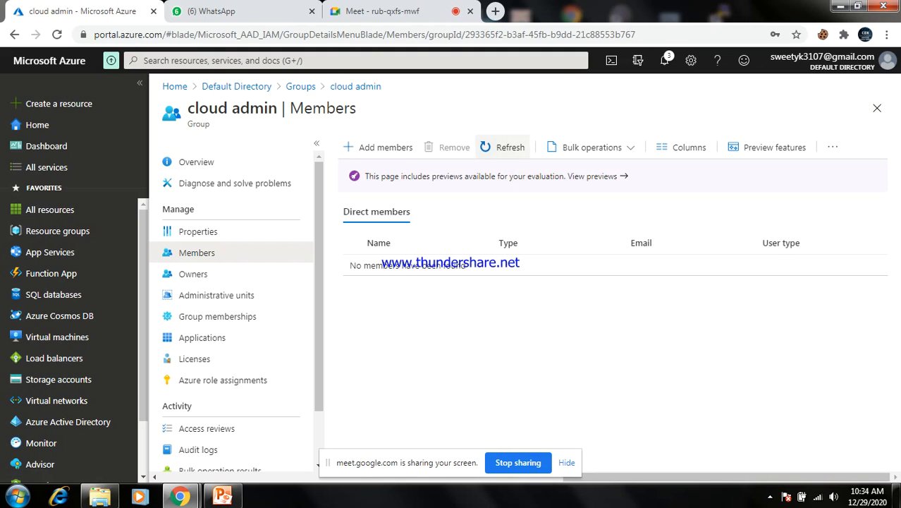
In Add members, search for and select users ram and ravi
{"action": "left_click", "coordinate": [342, 151]}
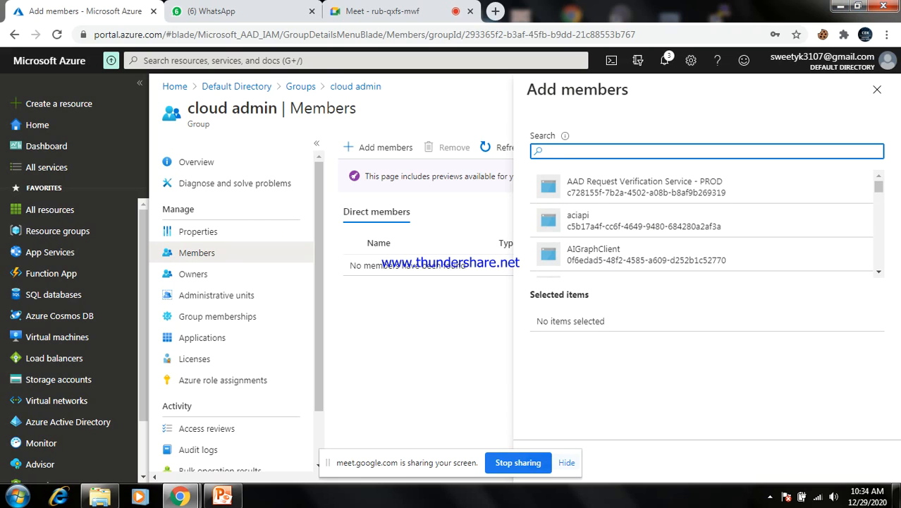
{"action": "type", "text": "ram"}
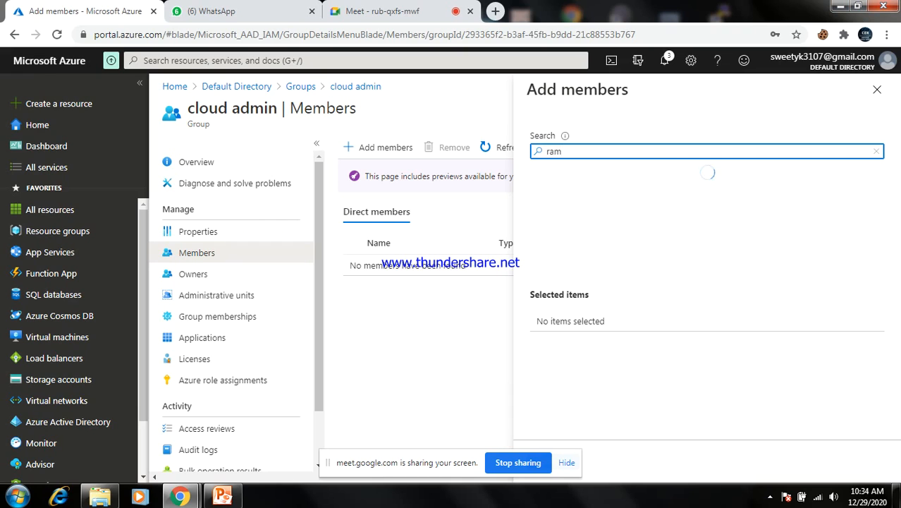
{"action": "left_click", "coordinate": [645, 188]}
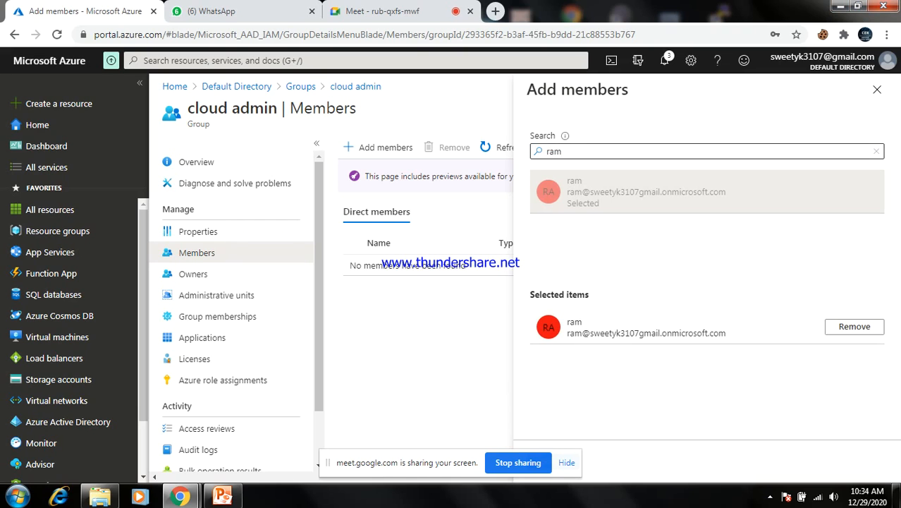
{"action": "key", "text": "BackSpace"}
{"action": "key", "text": "BackSpace"}
{"action": "key", "text": "BackSpace"}
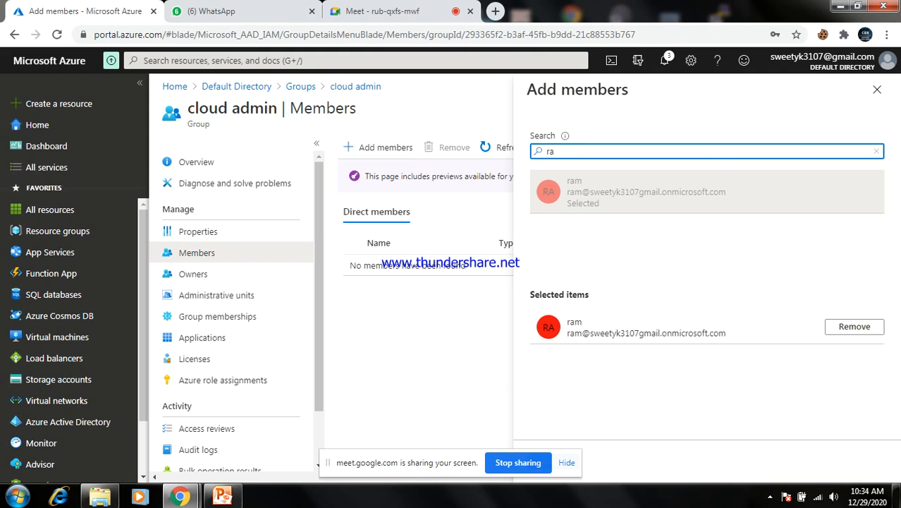
{"action": "type", "text": "ravi"}
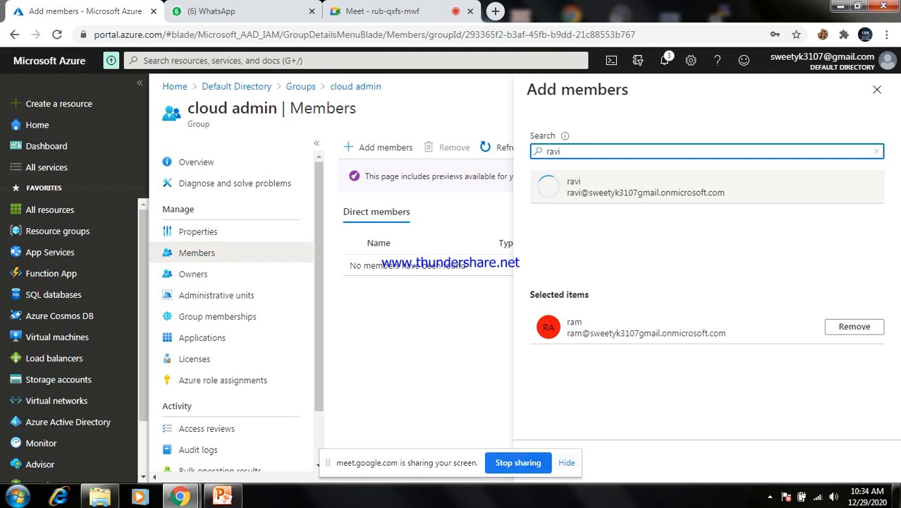
{"action": "left_click", "coordinate": [610, 201]}
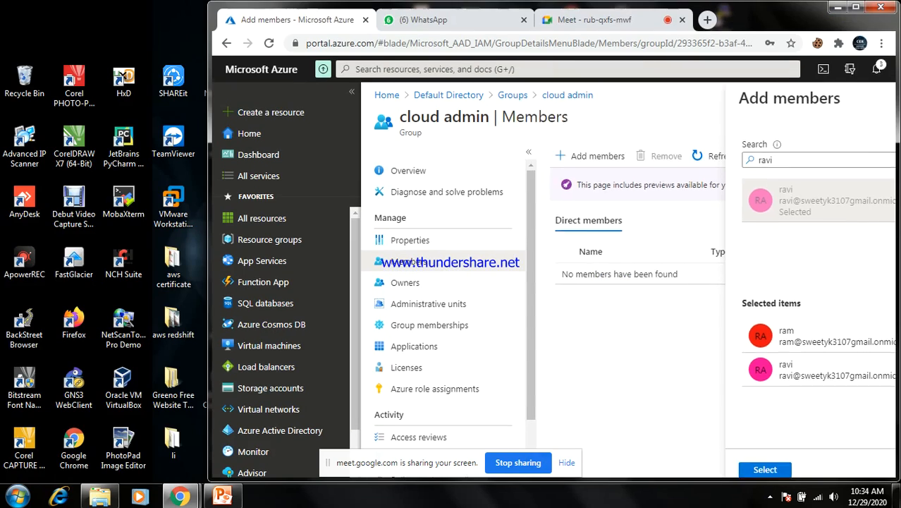
{"action": "left_click", "coordinate": [857, 6]}
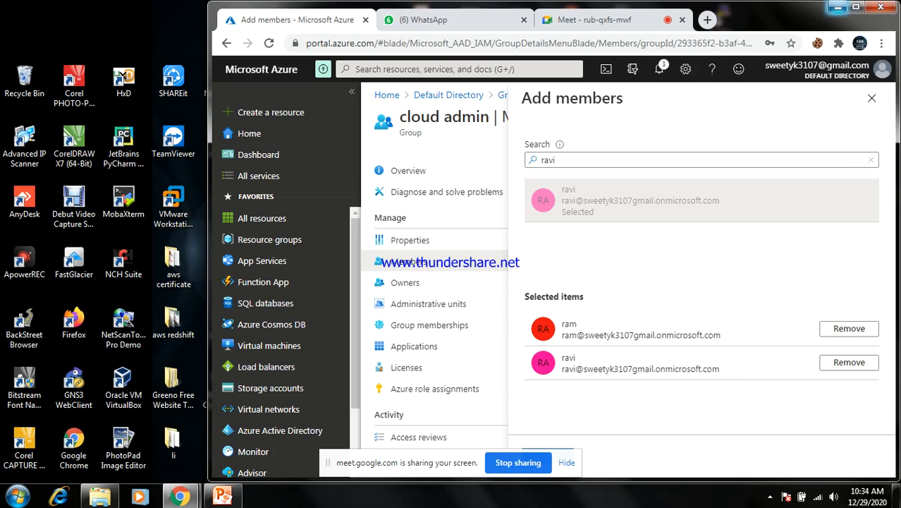
{"action": "right_click", "coordinate": [853, 58]}
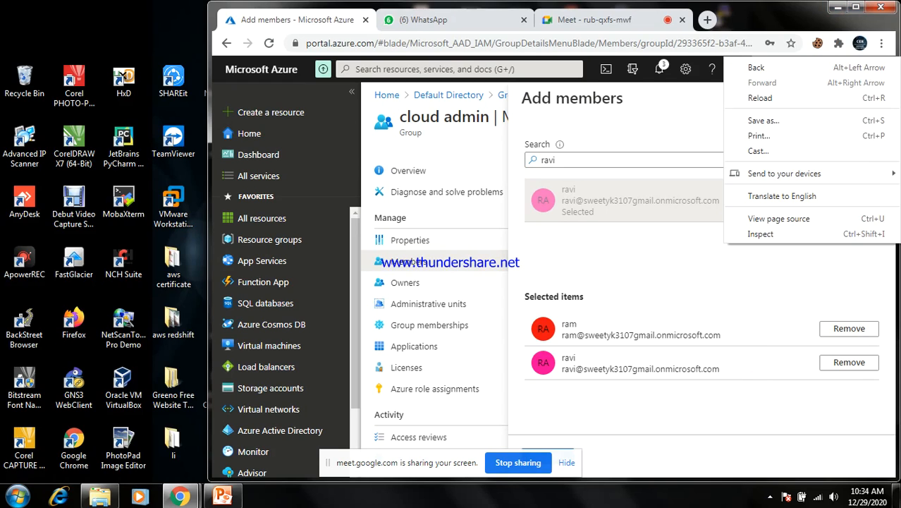
{"action": "key", "text": "Escape"}
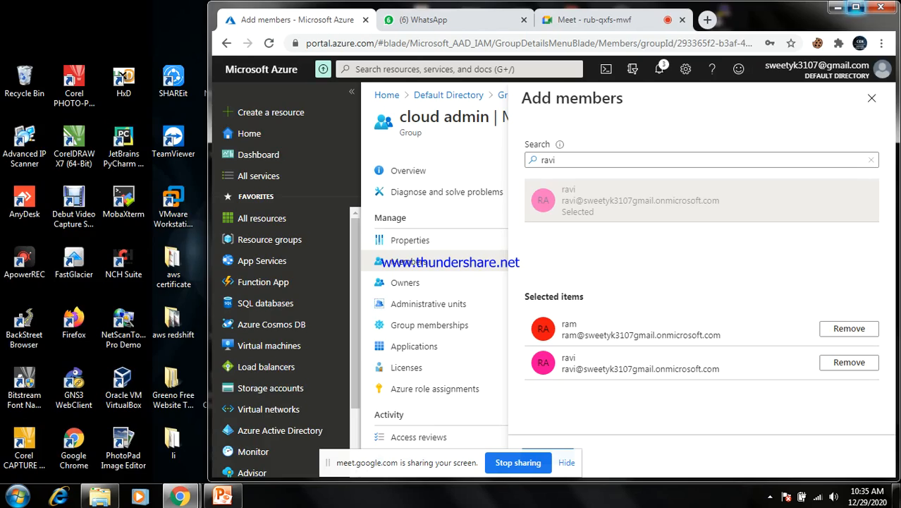
{"action": "left_click", "coordinate": [855, 7]}
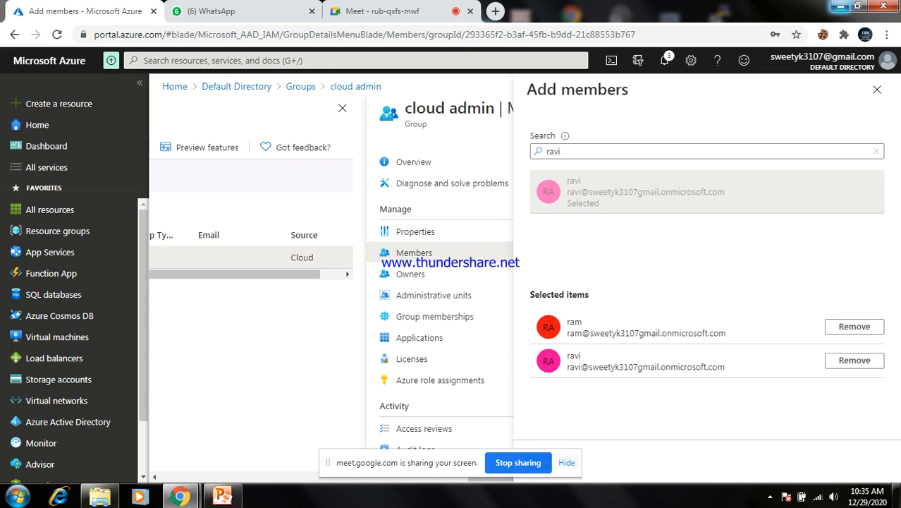
{"action": "left_click", "coordinate": [857, 6]}
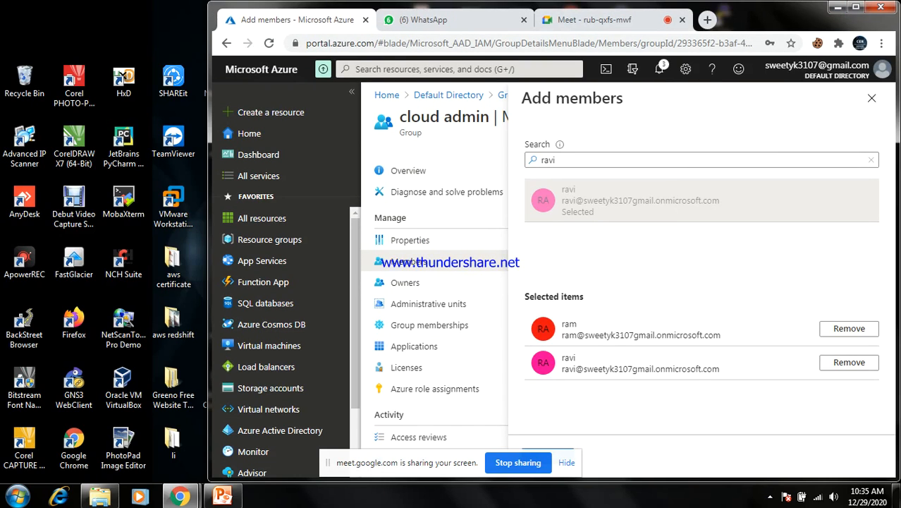
{"action": "left_click", "coordinate": [855, 6]}
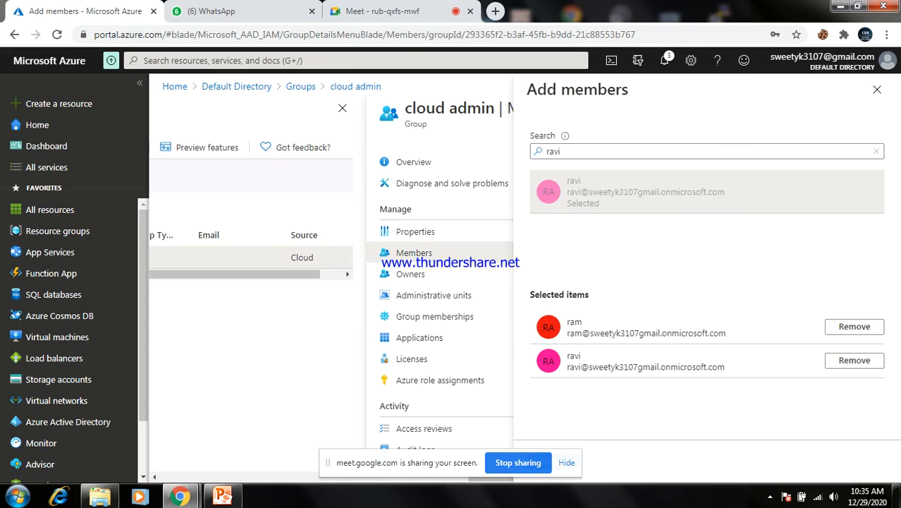
Dismiss the sharing notice and confirm adding ram and ravi to cloud admin
{"action": "left_click", "coordinate": [566, 462]}
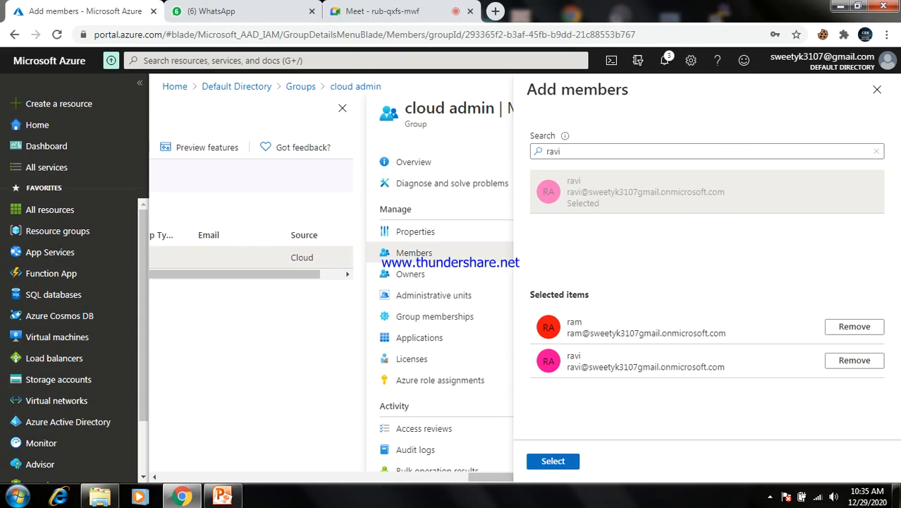
{"action": "left_click", "coordinate": [553, 461]}
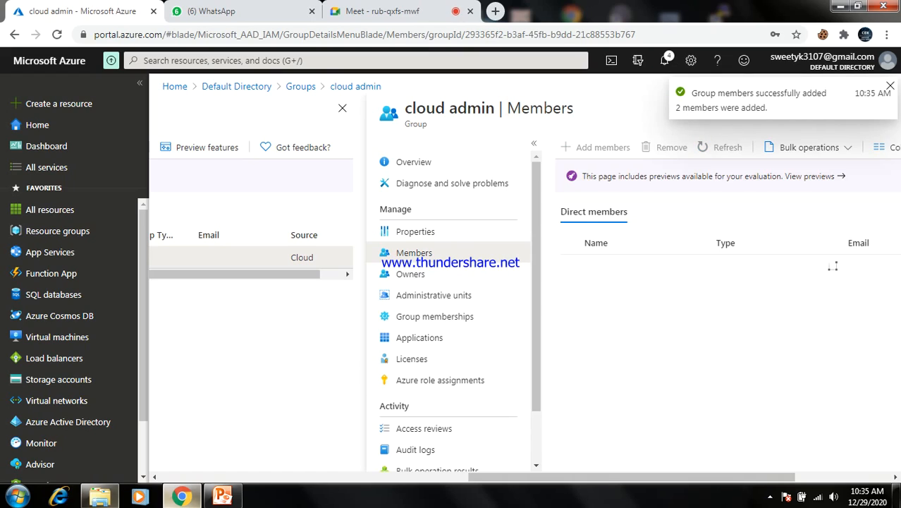
{"action": "left_click", "coordinate": [182, 496]}
{"action": "left_click", "coordinate": [182, 496]}
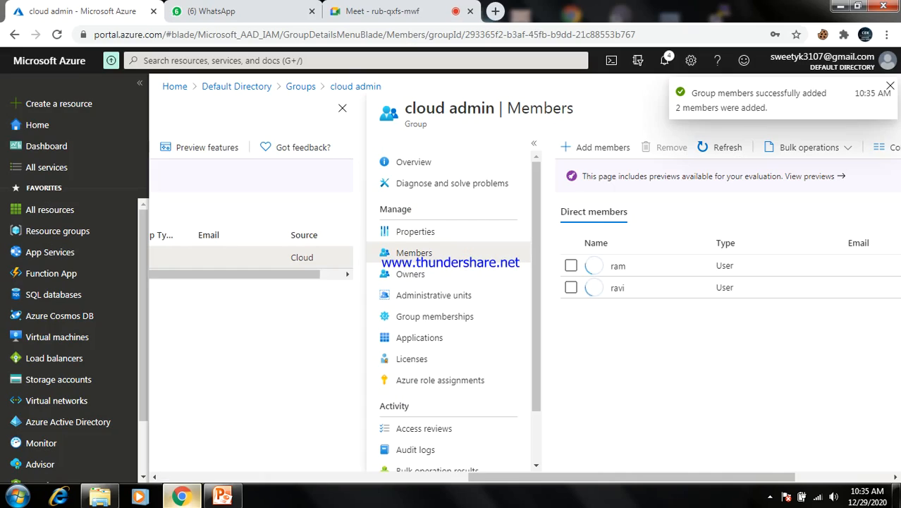
{"action": "mouse_move", "coordinate": [182, 496]}
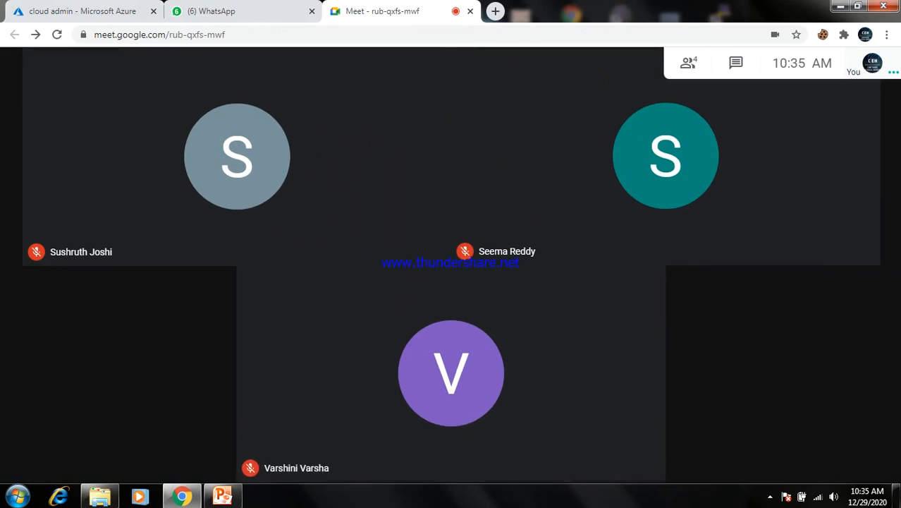
Present the entire screen in Google Meet, then switch to WhatsApp Web
{"action": "left_click", "coordinate": [810, 452]}
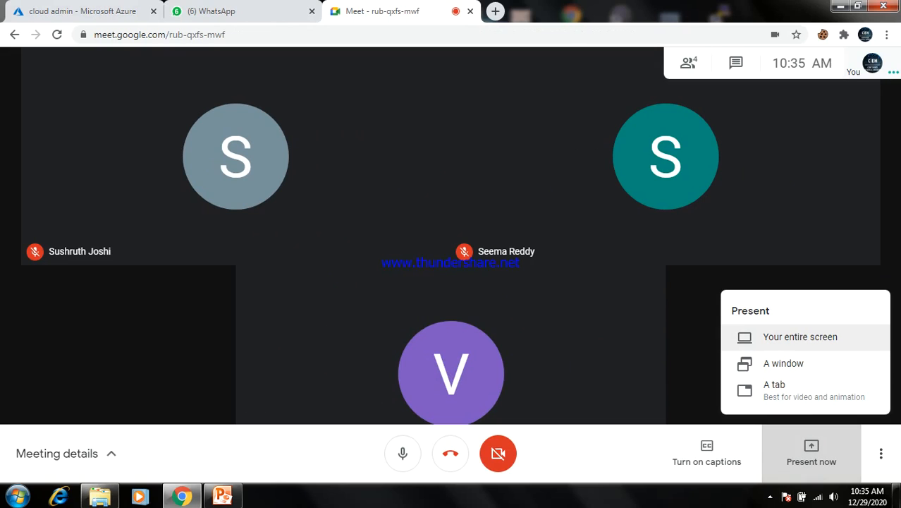
{"action": "left_click", "coordinate": [801, 336]}
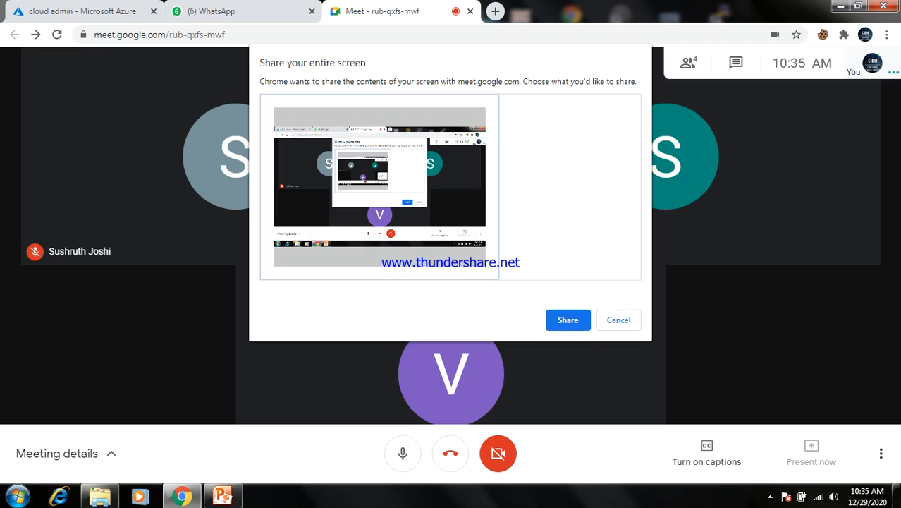
{"action": "left_click", "coordinate": [567, 319]}
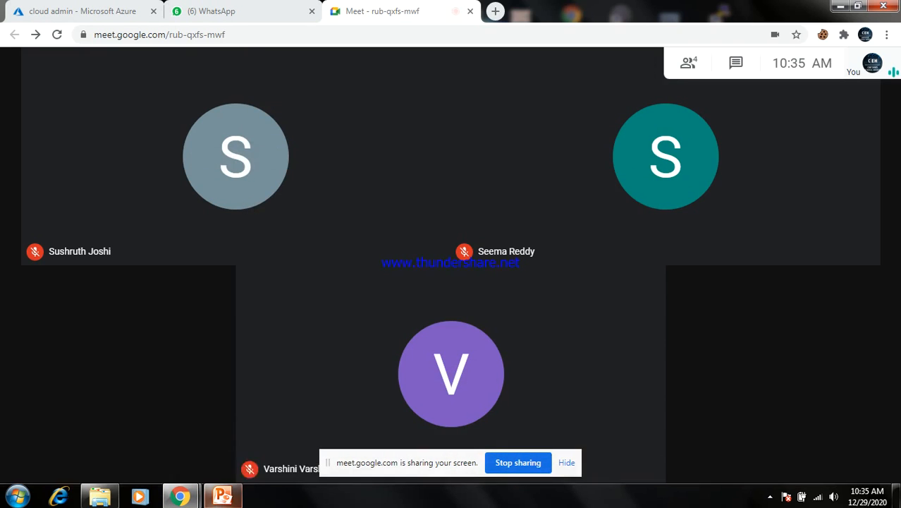
{"action": "left_click", "coordinate": [239, 11]}
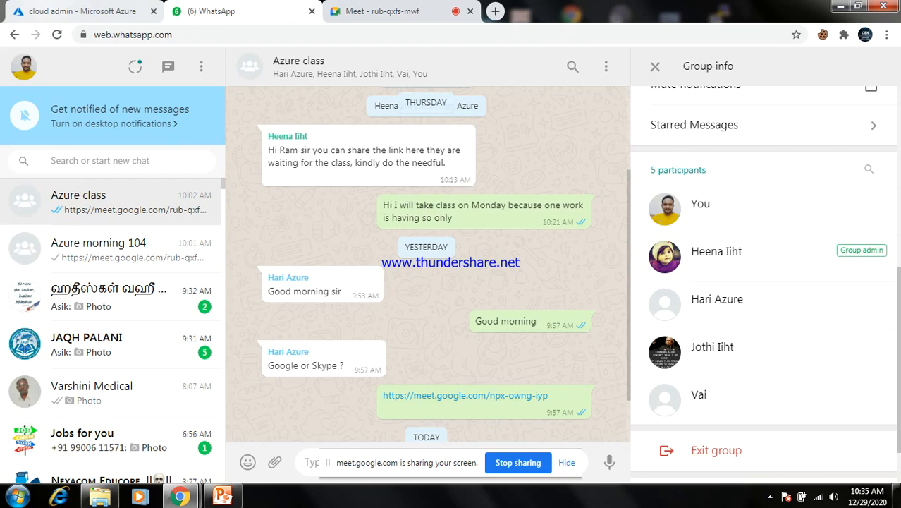
Return to the Azure portal tab showing cloud admin's members
{"action": "left_click", "coordinate": [83, 11]}
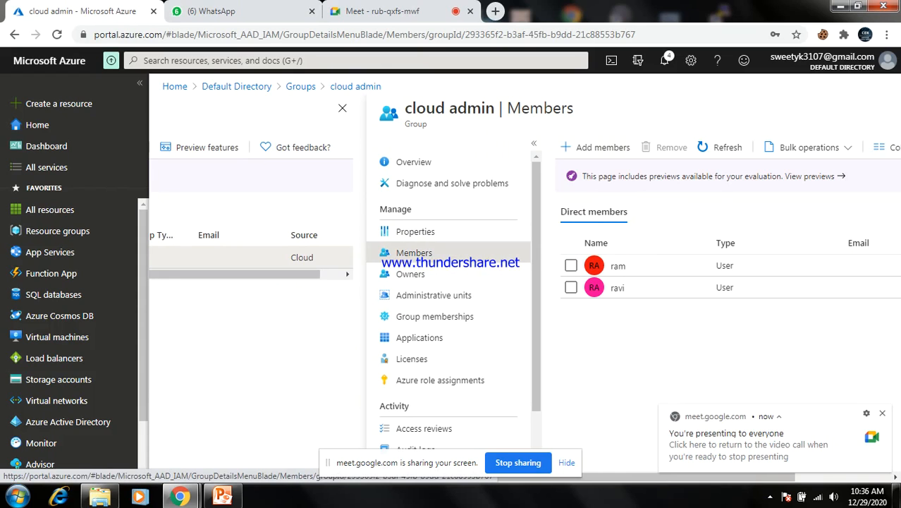
{"action": "left_click", "coordinate": [409, 231]}
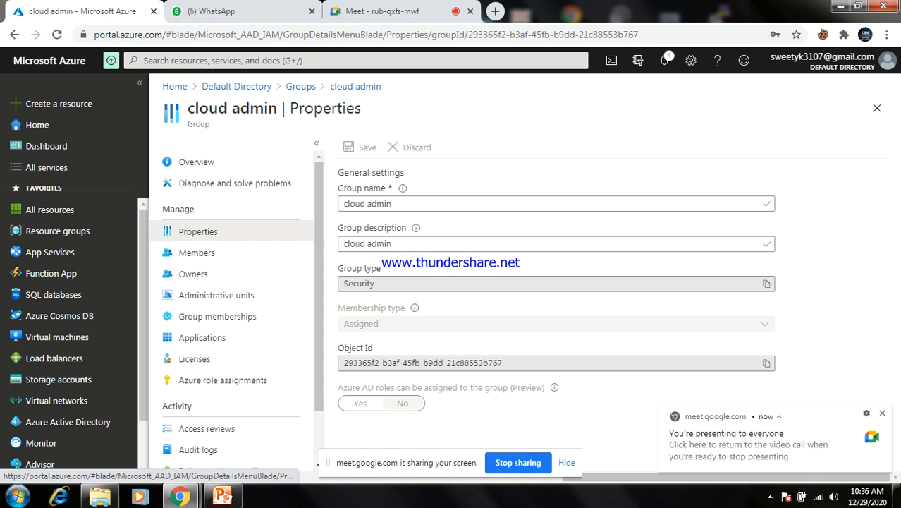
{"action": "left_click", "coordinate": [196, 162]}
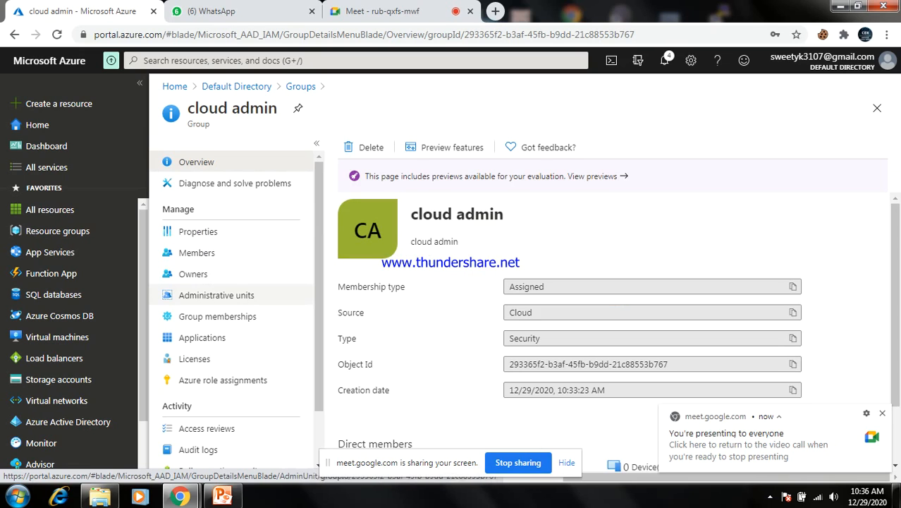
{"action": "left_click", "coordinate": [196, 252]}
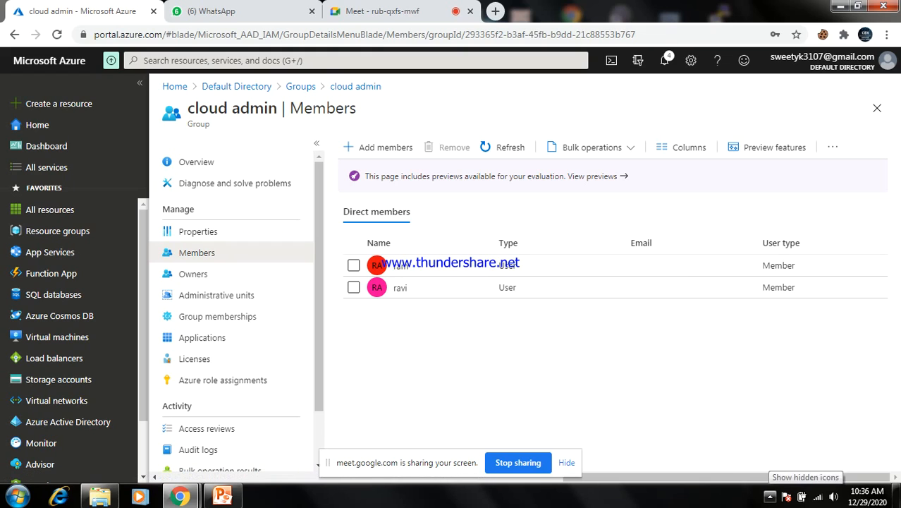
{"action": "left_click", "coordinate": [769, 497]}
{"action": "left_click", "coordinate": [770, 497]}
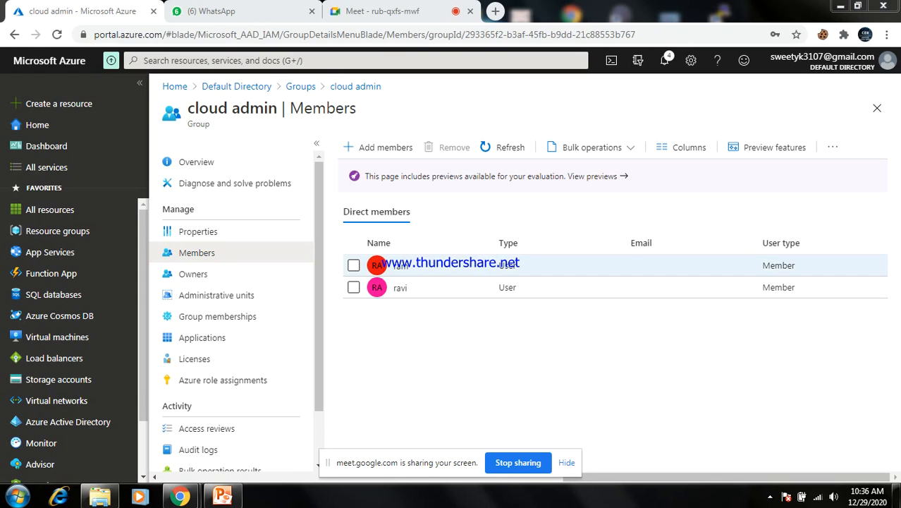
Remove ram and ravi from cloud admin and return to the Default Directory overview
{"action": "left_click", "coordinate": [354, 265]}
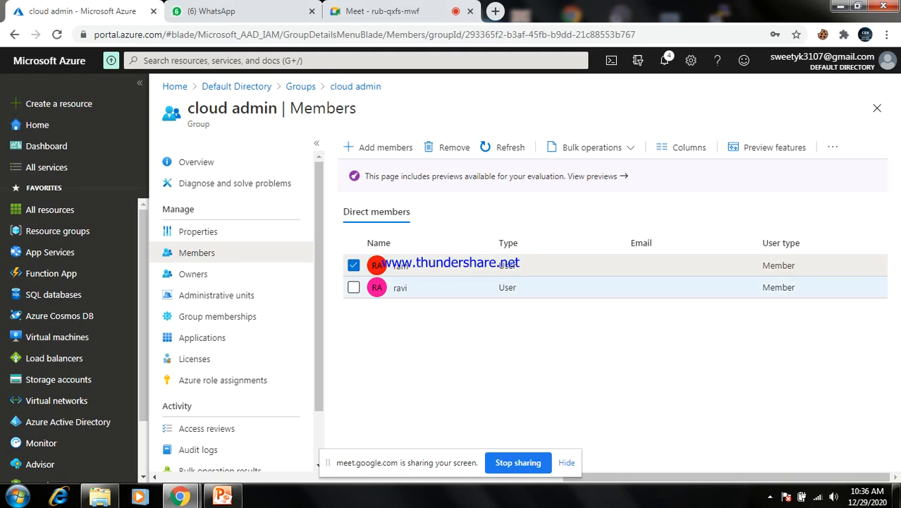
{"action": "left_click", "coordinate": [353, 287]}
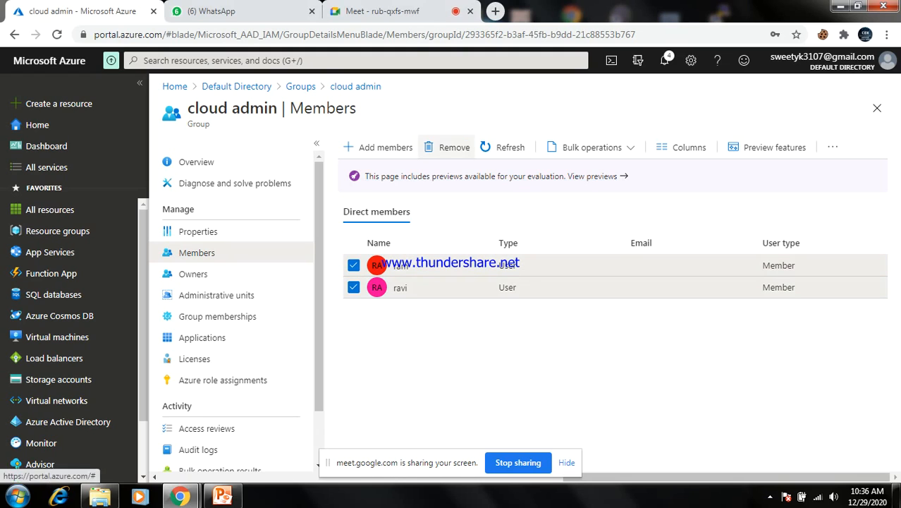
{"action": "left_click", "coordinate": [447, 147]}
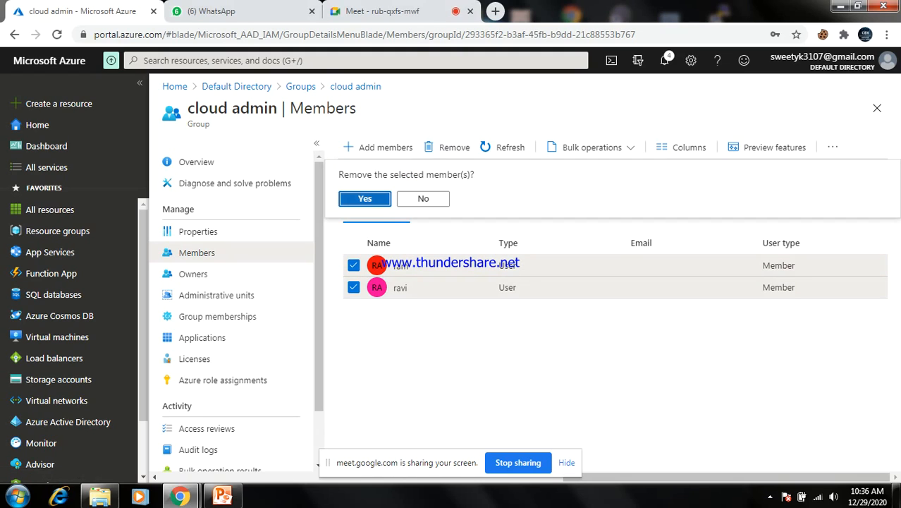
{"action": "left_click", "coordinate": [364, 199]}
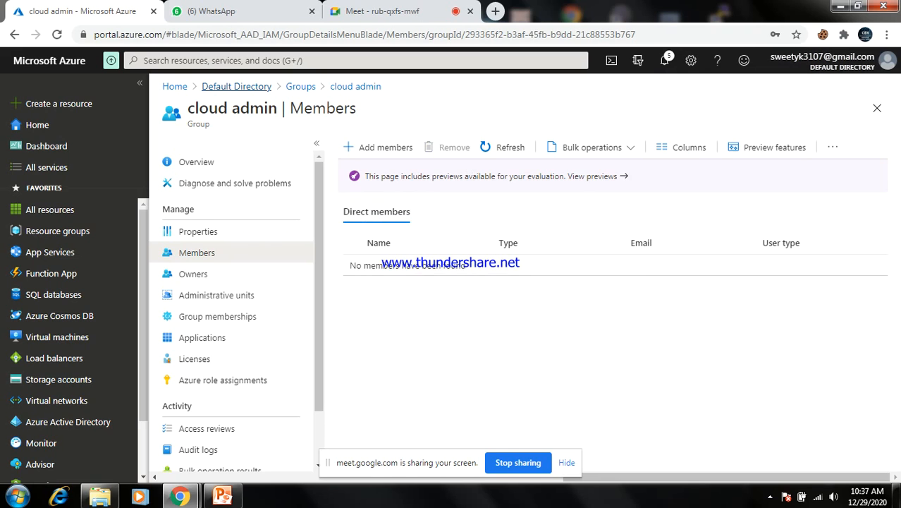
{"action": "left_click", "coordinate": [236, 86]}
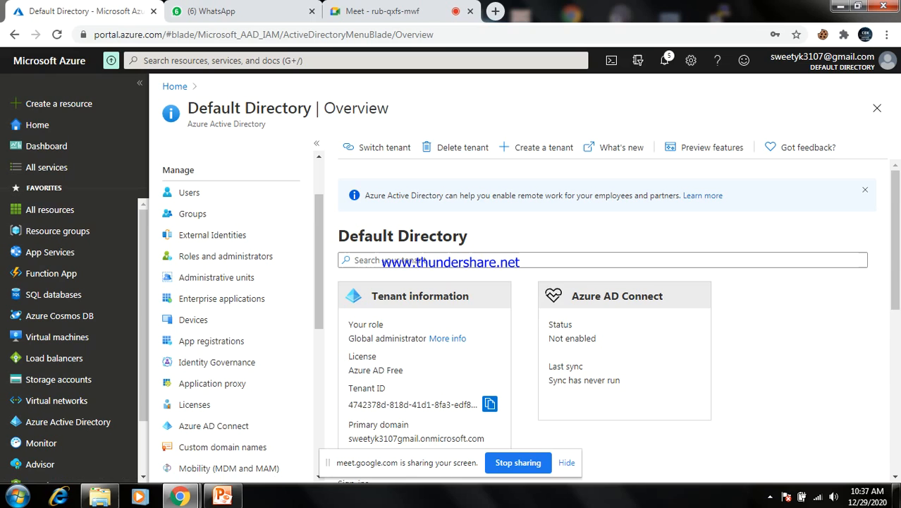
Reopen cloud admin from Groups and check its now-empty member list
{"action": "left_click", "coordinate": [192, 214]}
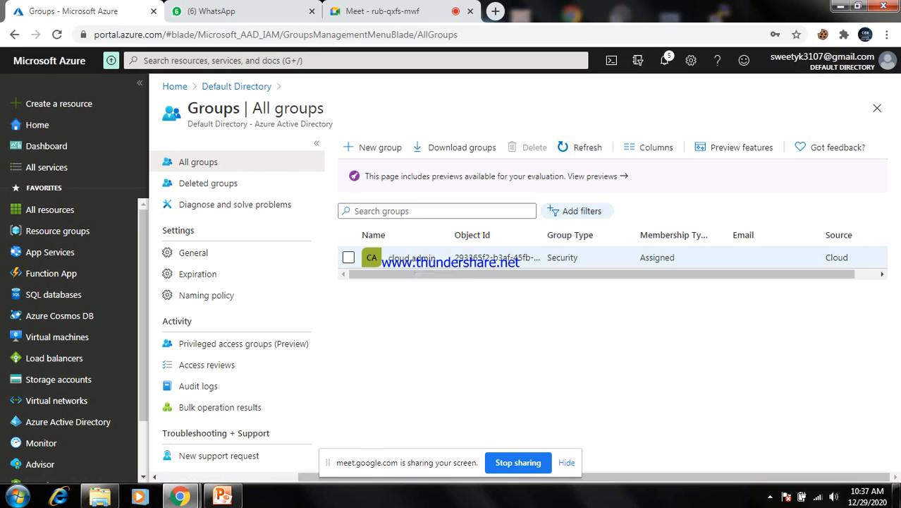
{"action": "left_click", "coordinate": [412, 258]}
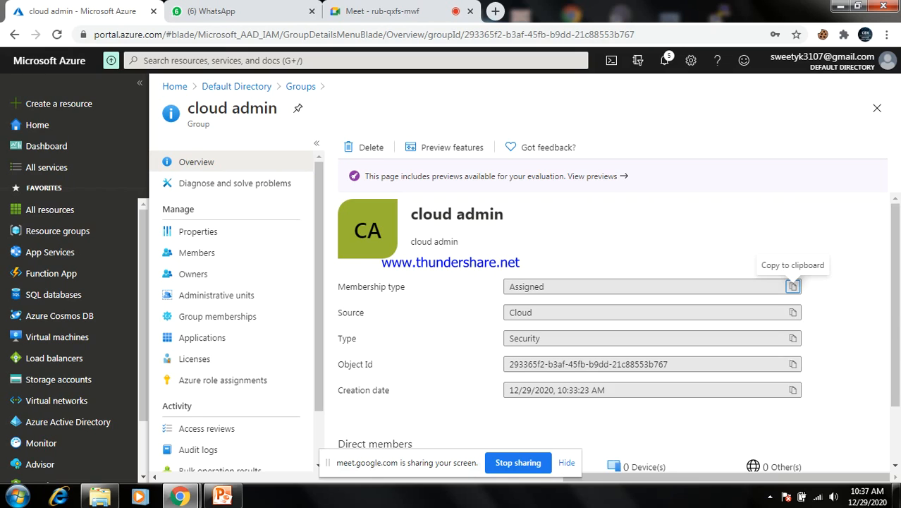
{"action": "double_click", "coordinate": [198, 124]}
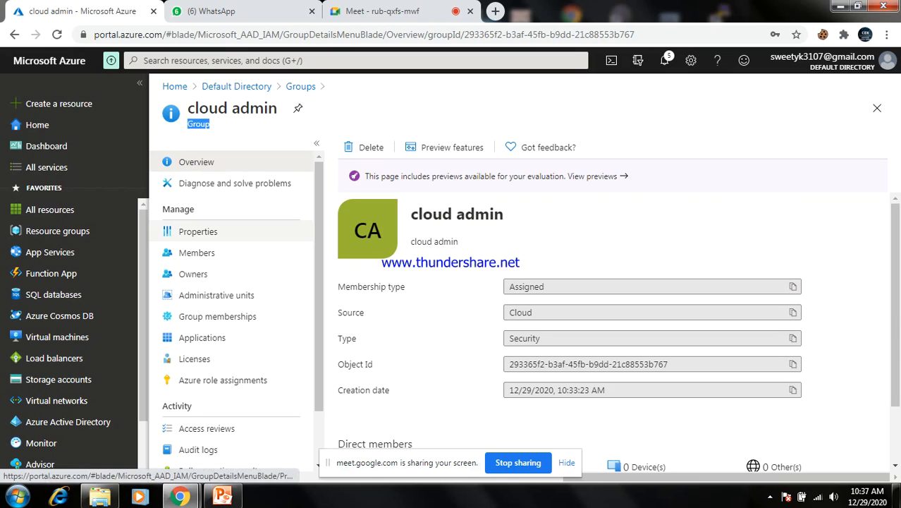
{"action": "left_click", "coordinate": [204, 253]}
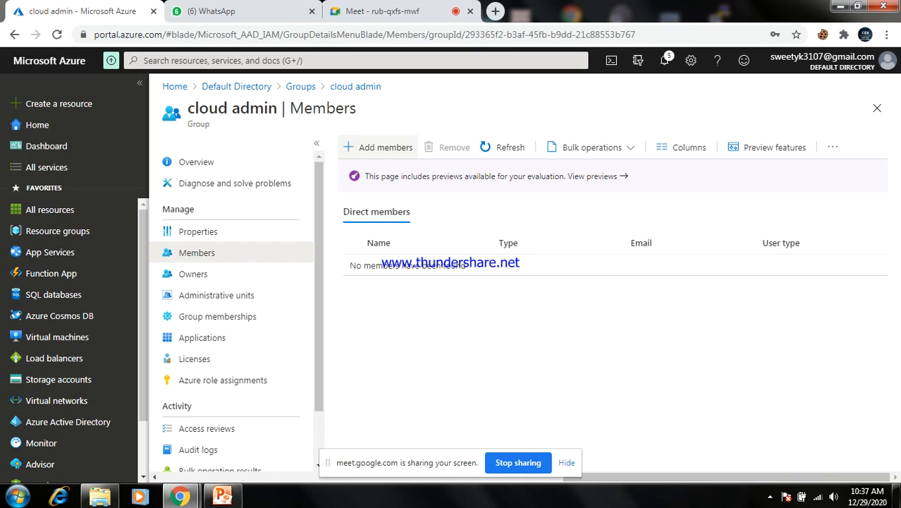
{"action": "left_click", "coordinate": [379, 147]}
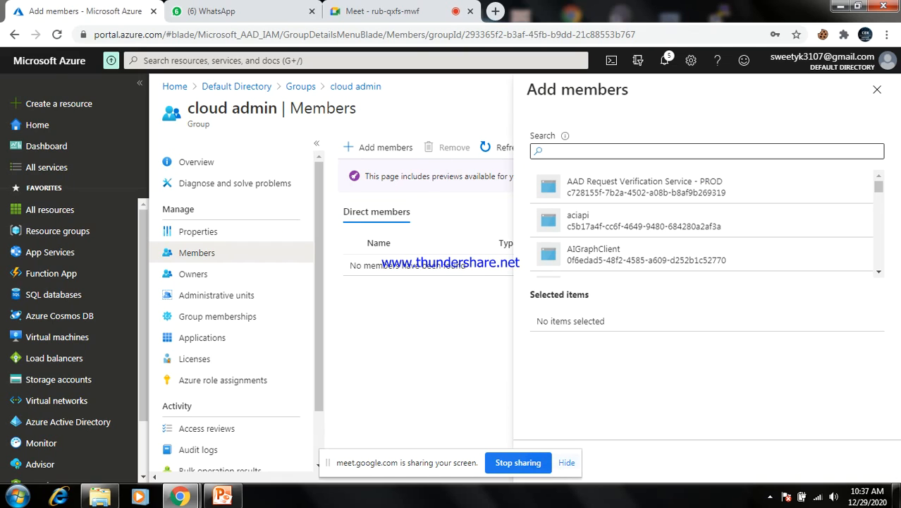
Select ram and ravi, add them to cloud admin, then return to Default Directory
{"action": "type", "text": "ram"}
{"action": "left_click", "coordinate": [645, 187]}
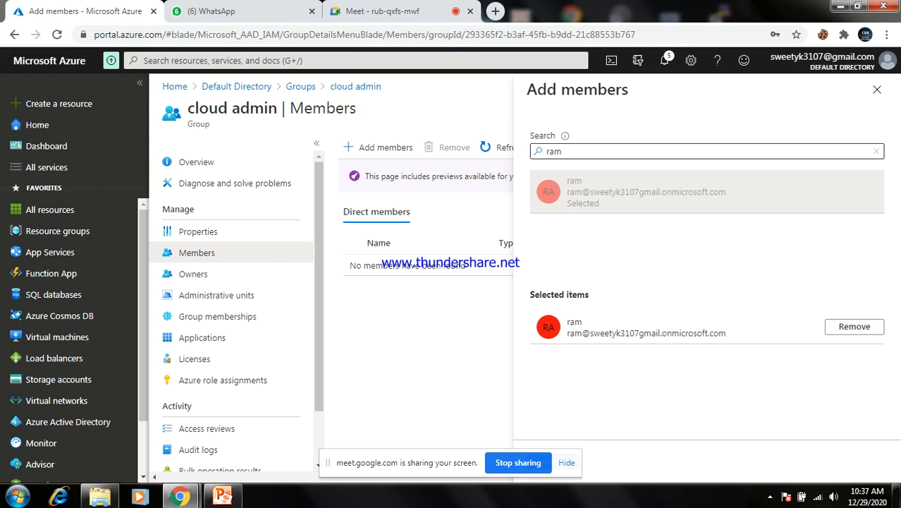
{"action": "key", "text": "BackSpace"}
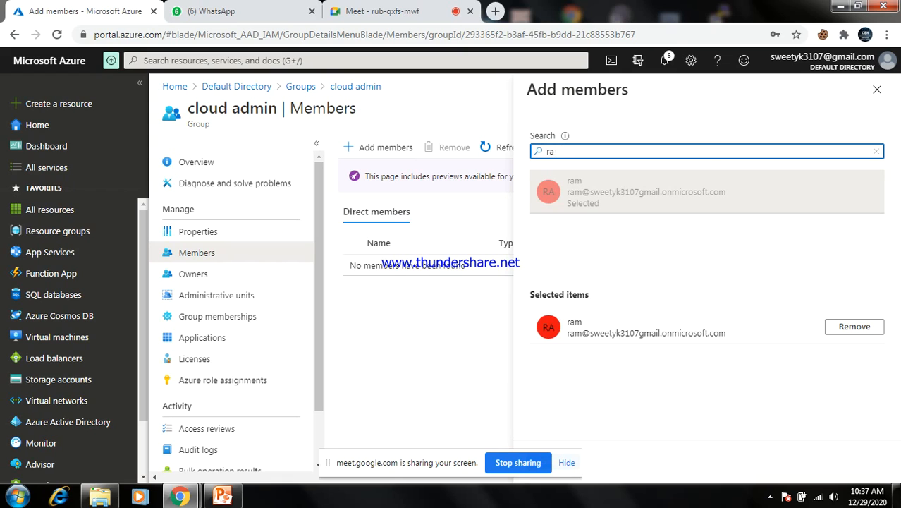
{"action": "key", "text": "BackSpace"}
{"action": "key", "text": "BackSpace"}
{"action": "type", "text": "ravi"}
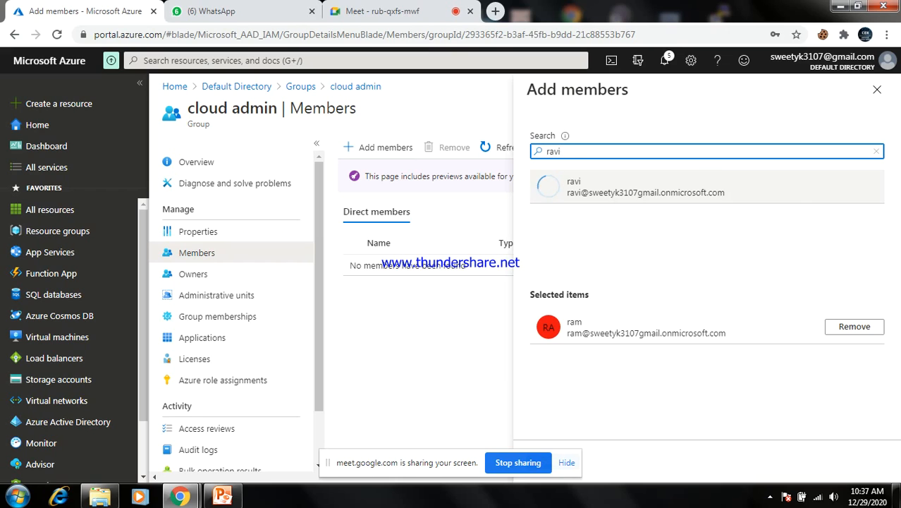
{"action": "left_click", "coordinate": [621, 192]}
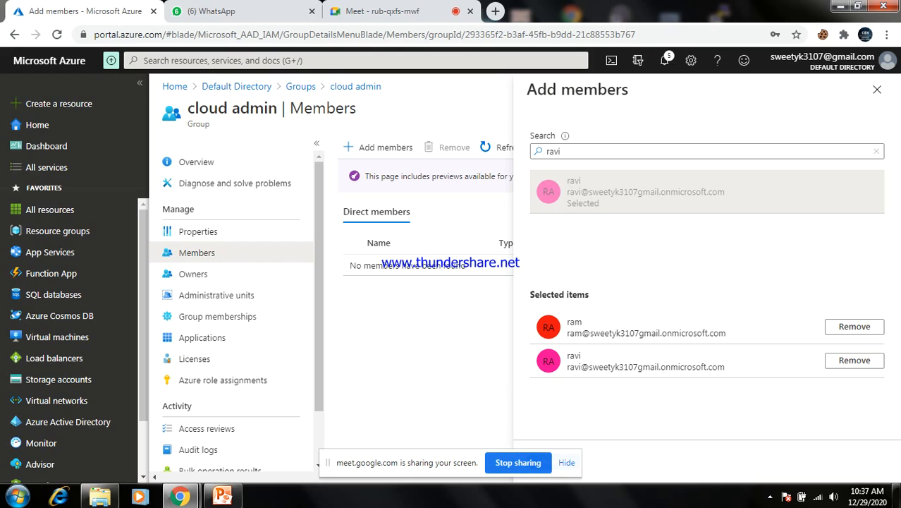
{"action": "left_click", "coordinate": [566, 462]}
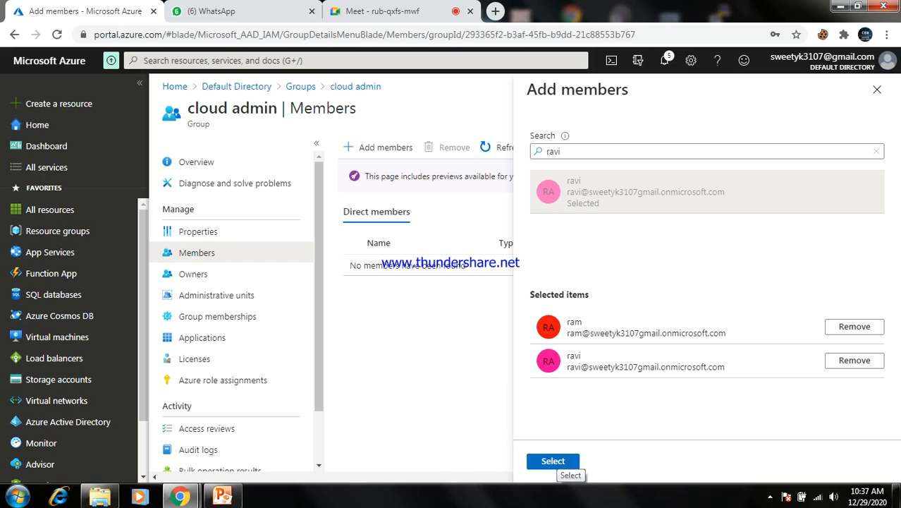
{"action": "left_click", "coordinate": [563, 462]}
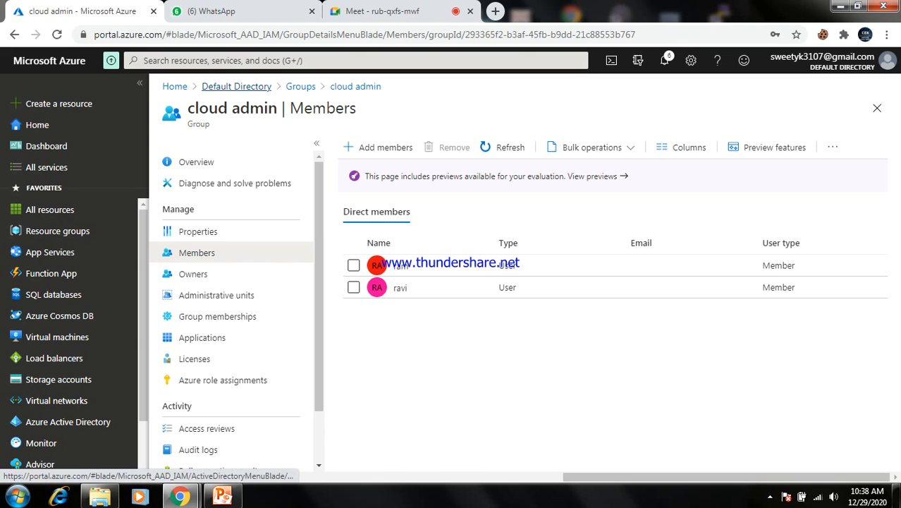
{"action": "left_click", "coordinate": [236, 86]}
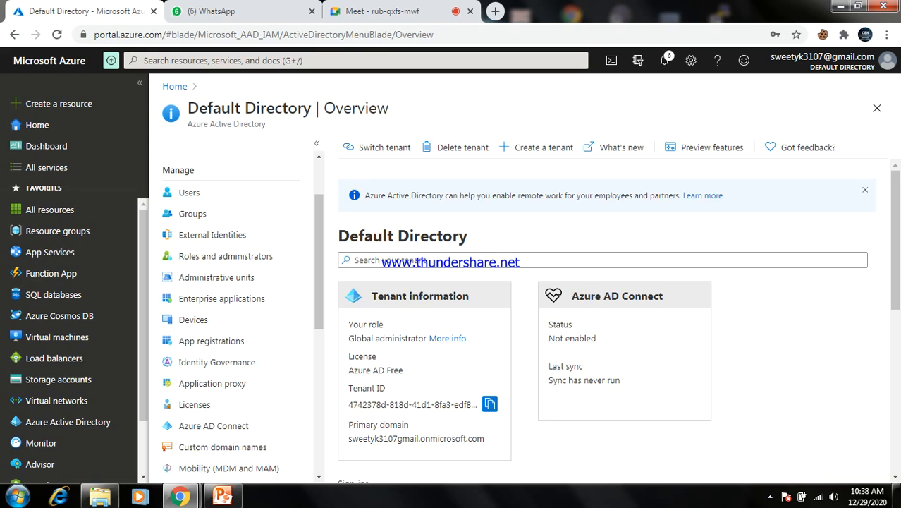
Review the Default Directory overview: Global administrator role, Azure AD Free license, Azure AD Connect not enabled
{"action": "scroll", "coordinate": [606, 317], "scroll_direction": "down", "scroll_amount": 4}
{"action": "scroll", "coordinate": [606, 317], "scroll_direction": "up", "scroll_amount": 4}
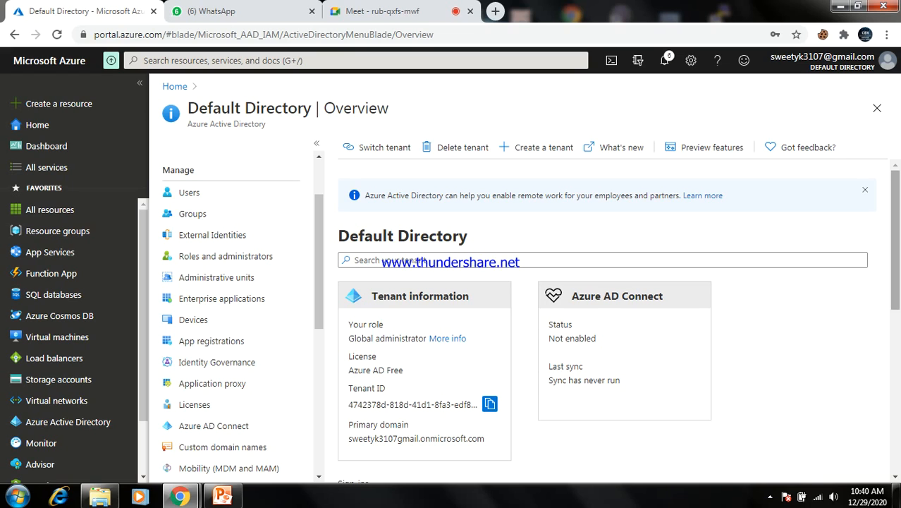
{"action": "mouse_move", "coordinate": [895, 239]}
{"action": "left_mouse_down"}
{"action": "mouse_move", "coordinate": [894, 252]}
{"action": "mouse_move", "coordinate": [895, 239]}
{"action": "left_mouse_up"}
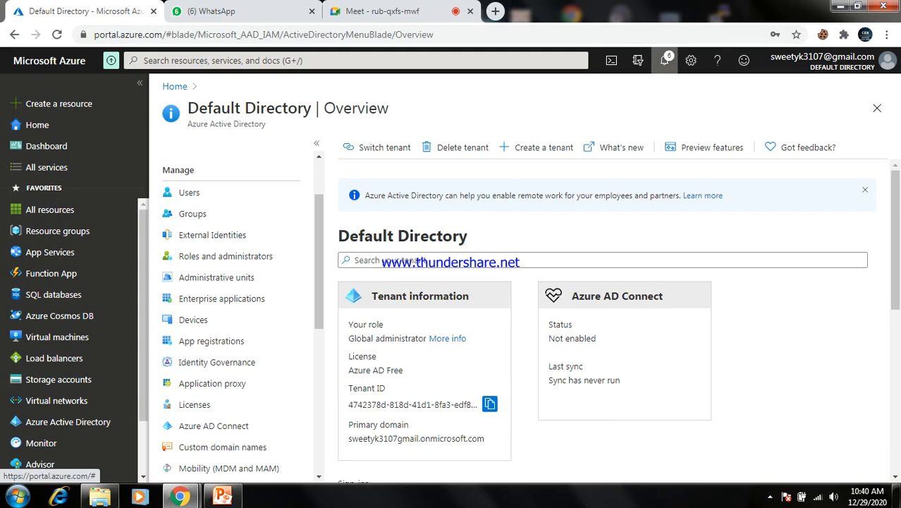
{"action": "left_click", "coordinate": [664, 60]}
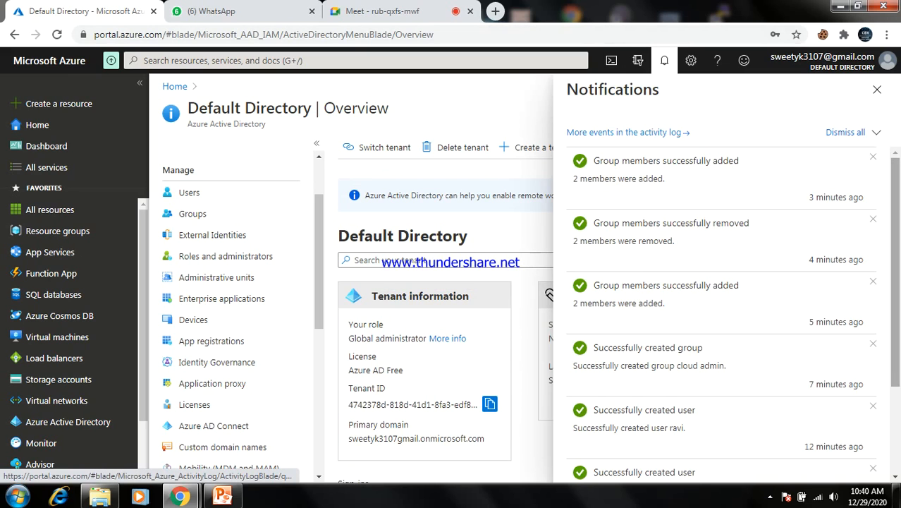
{"action": "scroll", "coordinate": [722, 311], "scroll_direction": "down", "scroll_amount": 2}
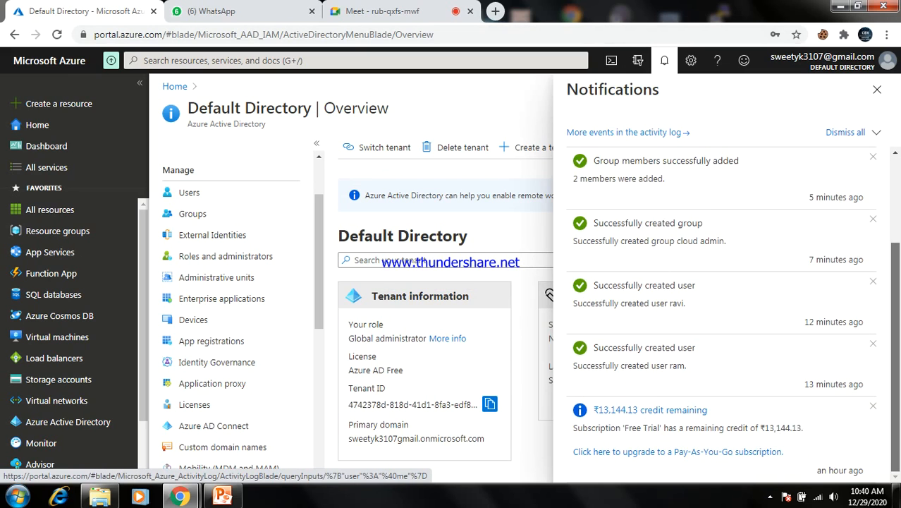
{"action": "scroll", "coordinate": [722, 310], "scroll_direction": "up", "scroll_amount": 2}
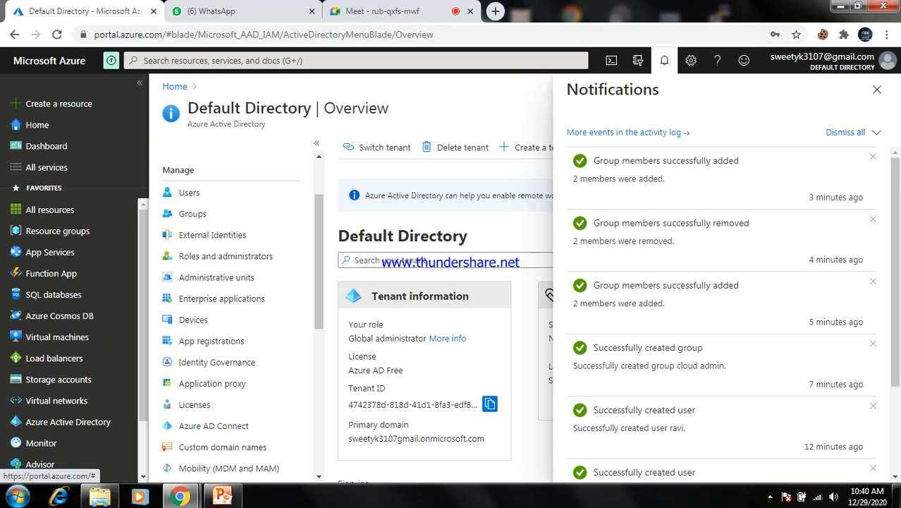
{"action": "left_click", "coordinate": [664, 60]}
{"action": "left_click", "coordinate": [664, 60]}
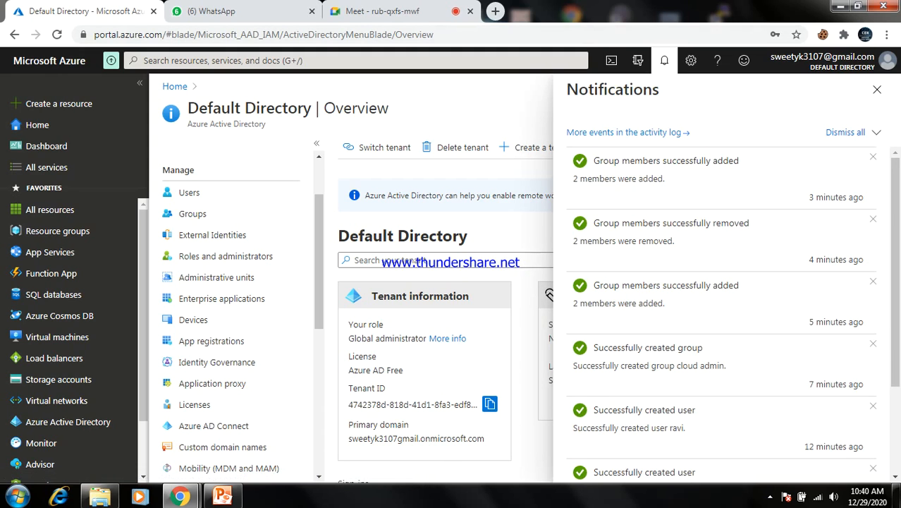
{"action": "left_click", "coordinate": [877, 90]}
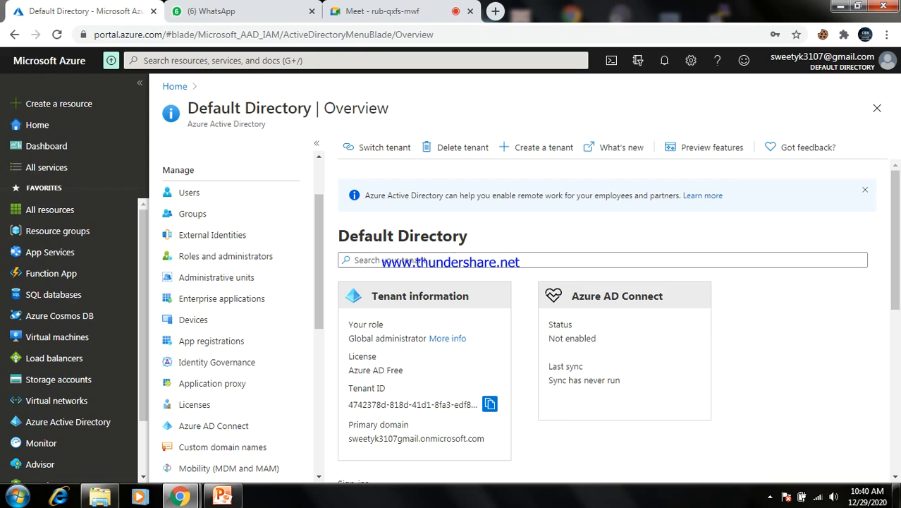
{"action": "left_click", "coordinate": [770, 496]}
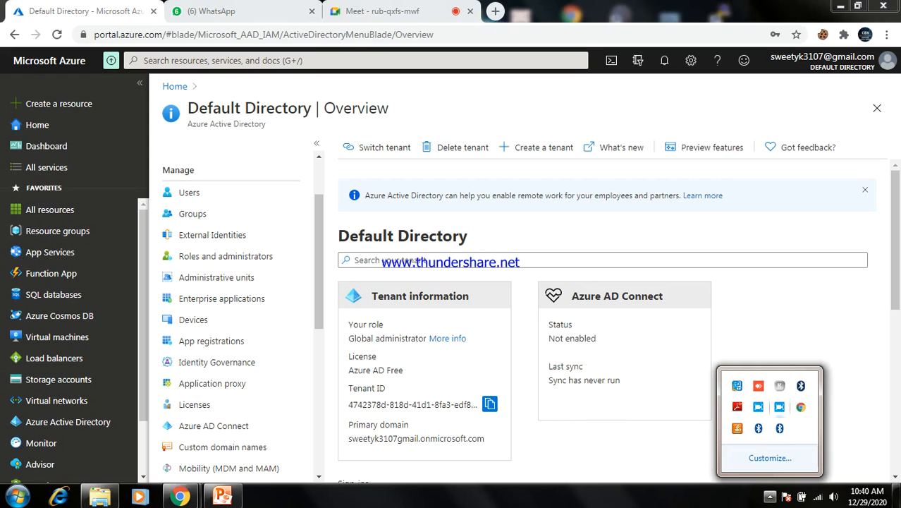
{"action": "right_click", "coordinate": [779, 407]}
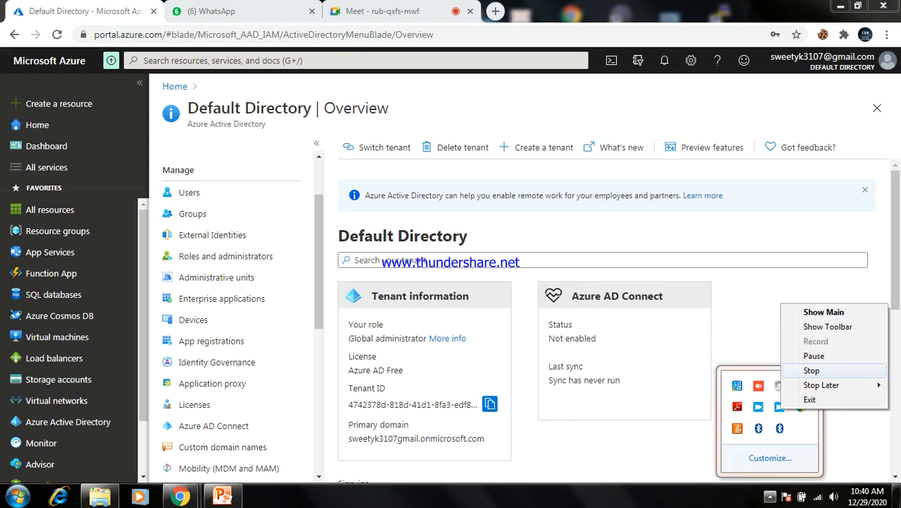